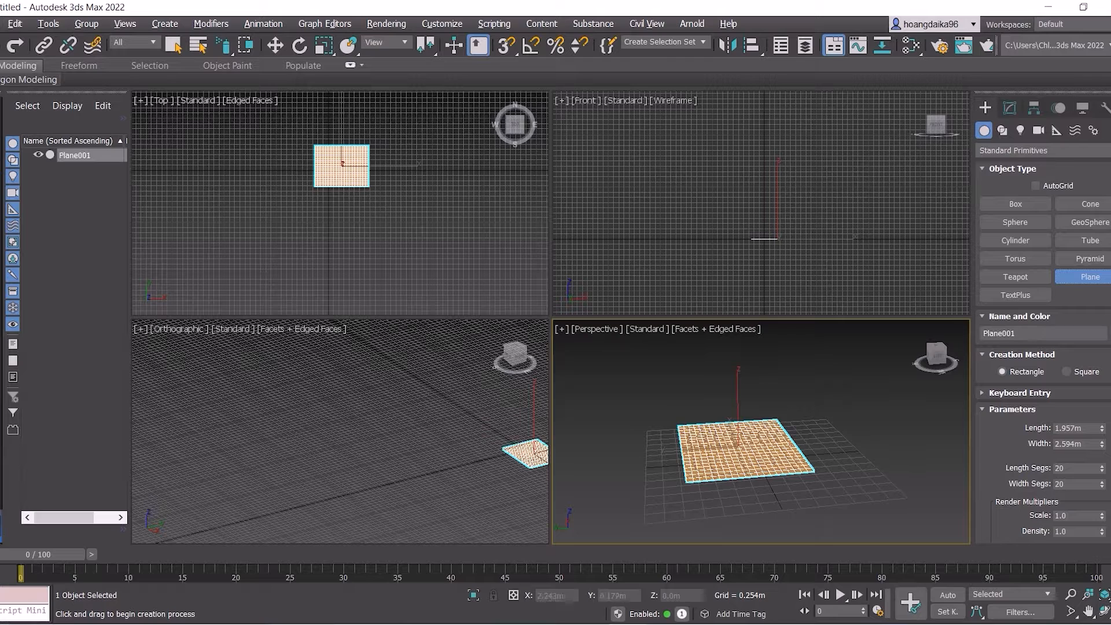
Set the plane's length to about 2.525 m and both its length and width segments to 15.
mouse_move(1101, 428)
left_mouse_down()
mouse_move(1101, 400)
mouse_move(1101, 437)
left_mouse_up()
left_click(1076, 468)
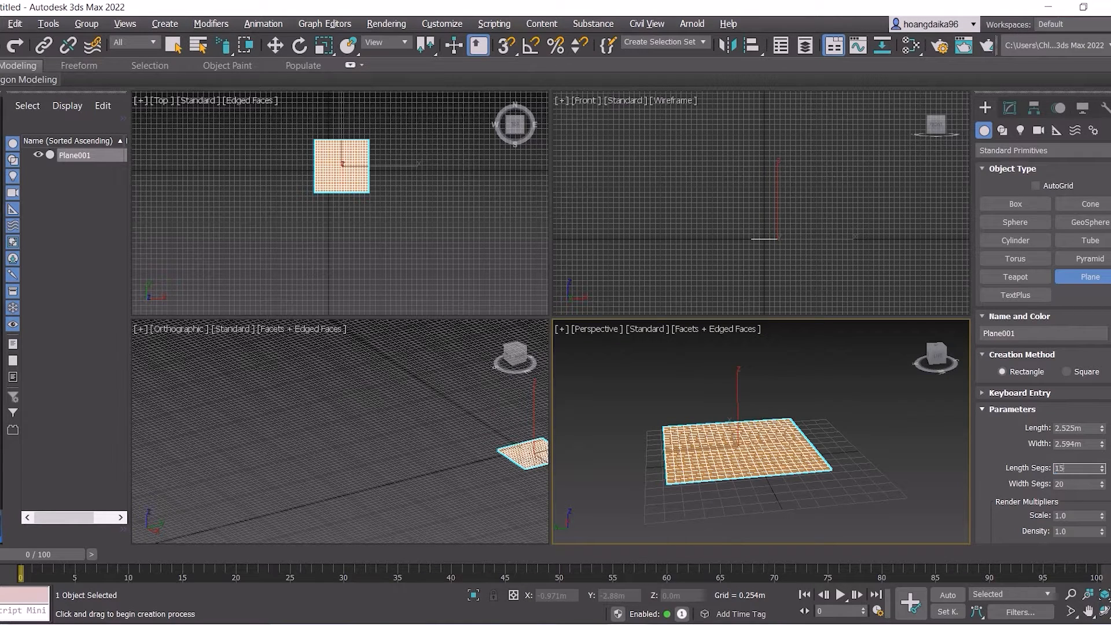
key("Return")
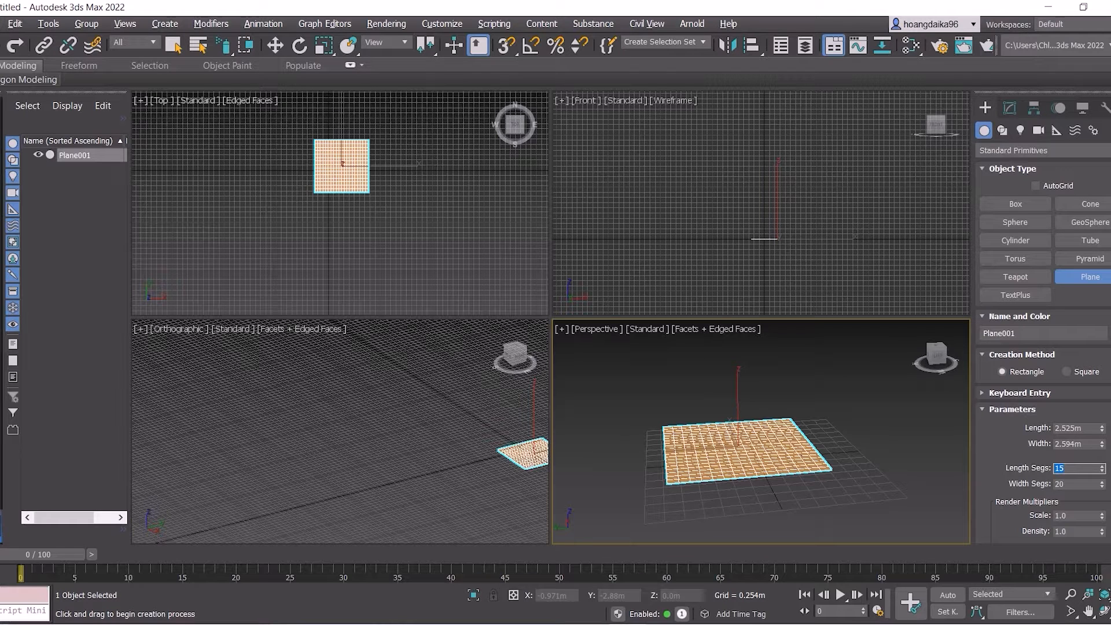
left_click(1076, 484)
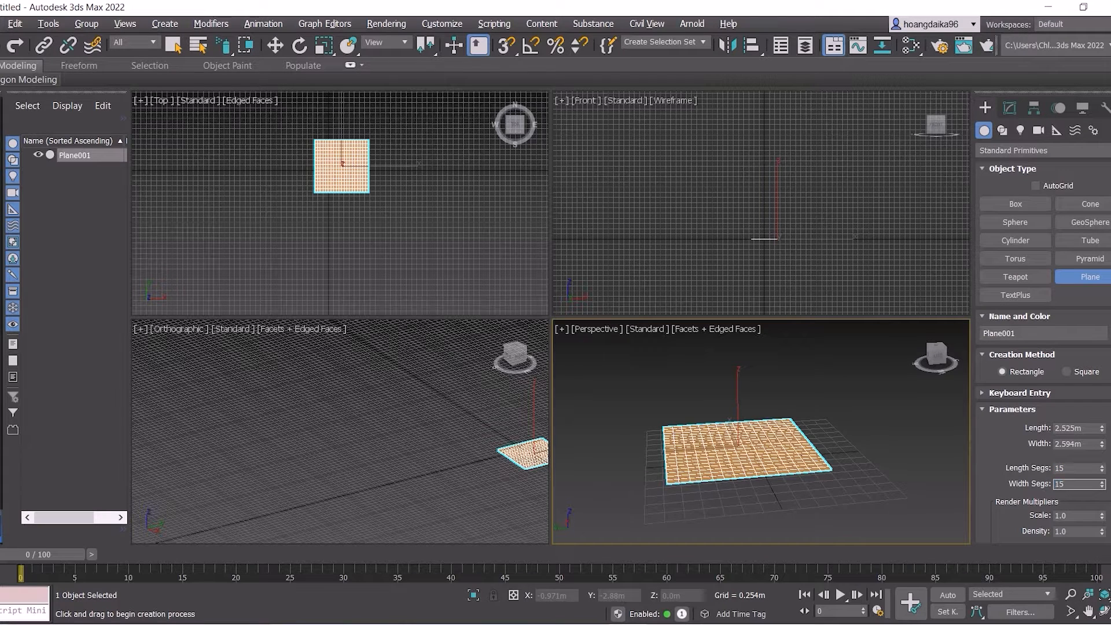
key("Return")
Maximize the perspective viewport and apply an Edit Poly modifier to the plane.
scroll(711, 457, "up", 2)
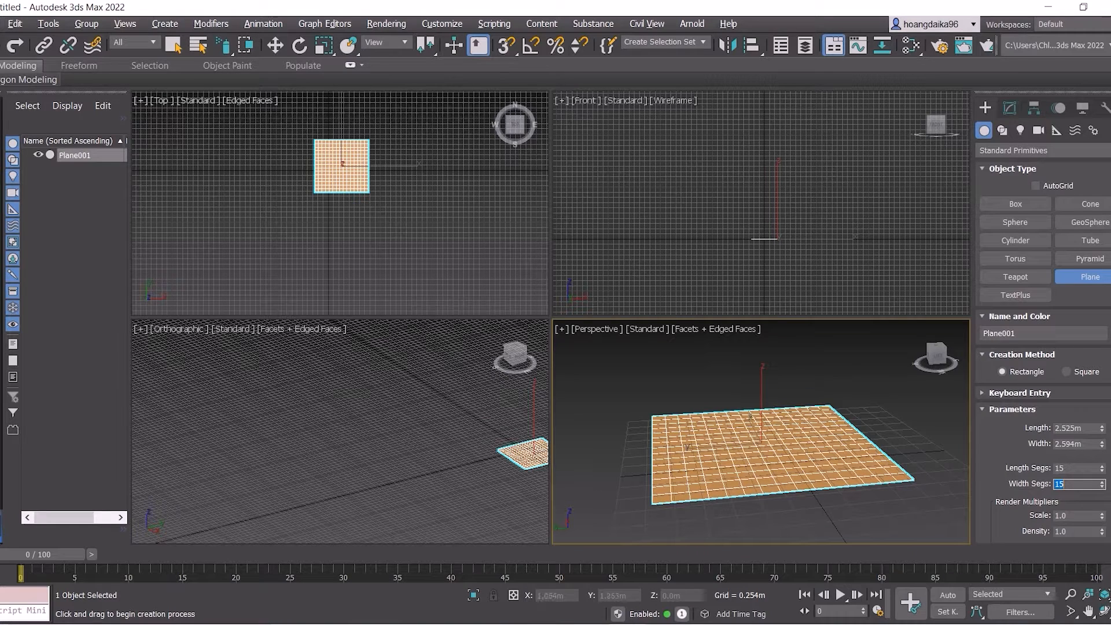
key("alt+w")
middle_click_drag(550, 348, 625, 347, "alt")
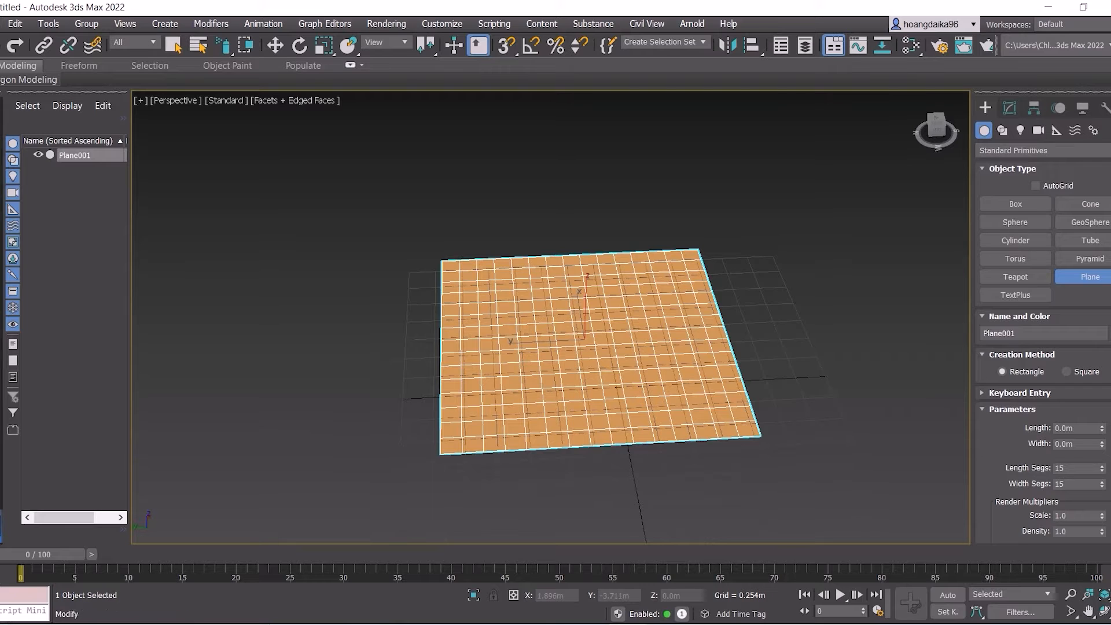
left_click(1010, 108)
left_click(1019, 147)
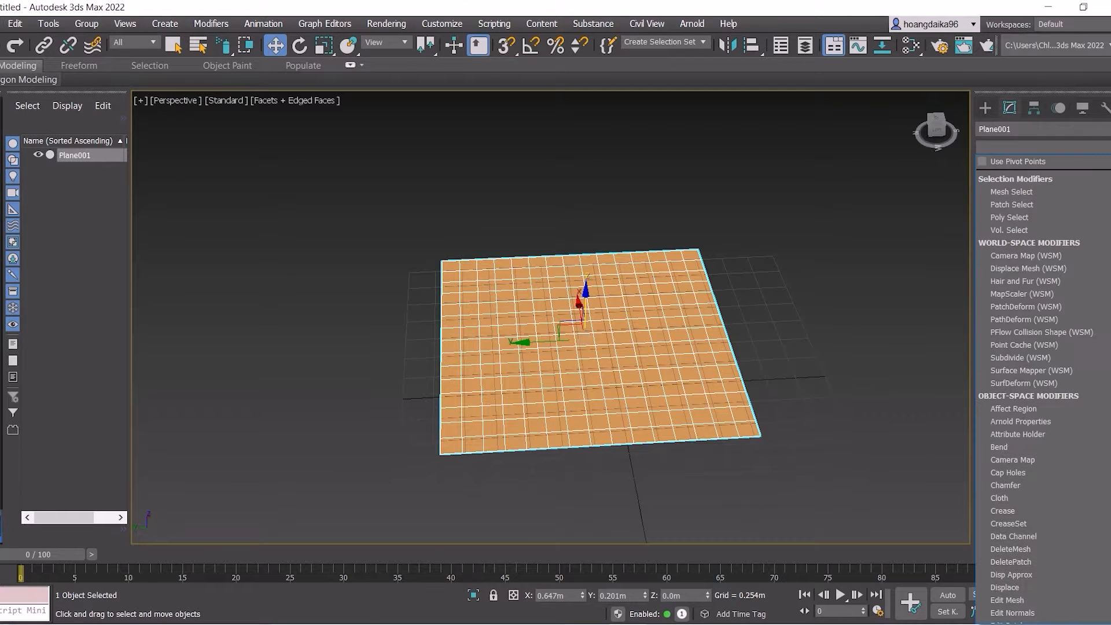
type("mor")
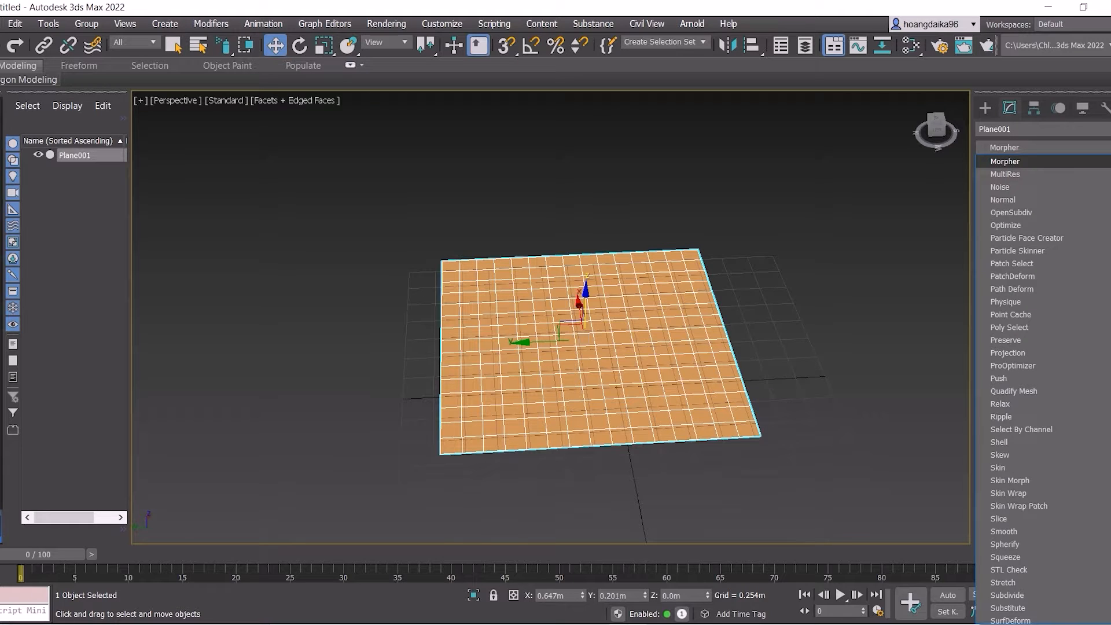
key("Down")
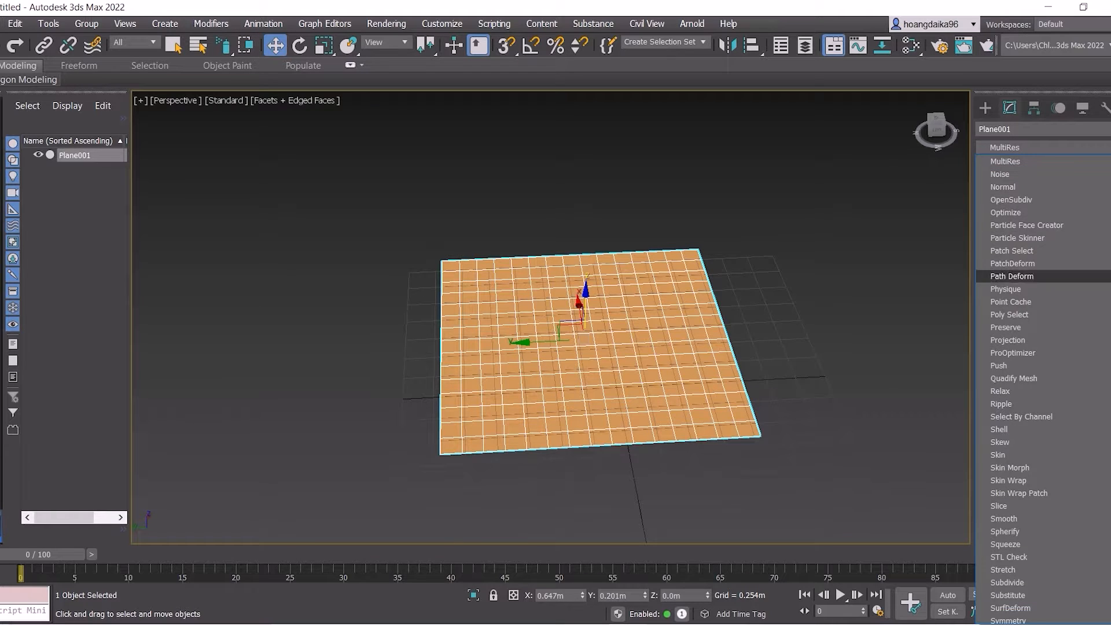
type("esh")
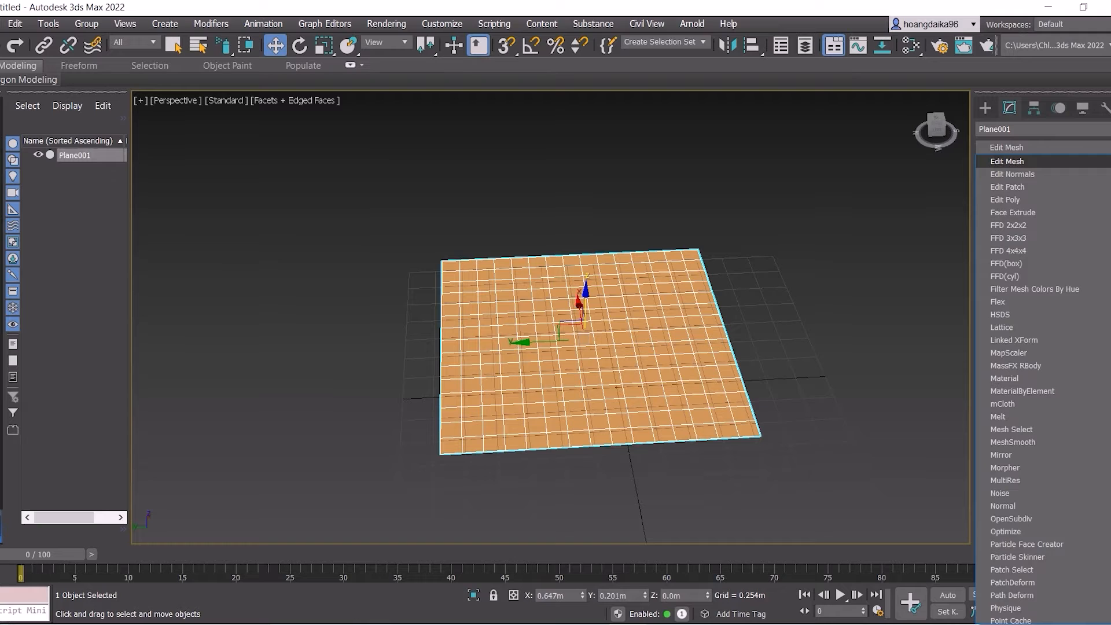
scroll(1018, 186, "up", 1)
key("Down")
key("Down")
key("Down")
key("Down")
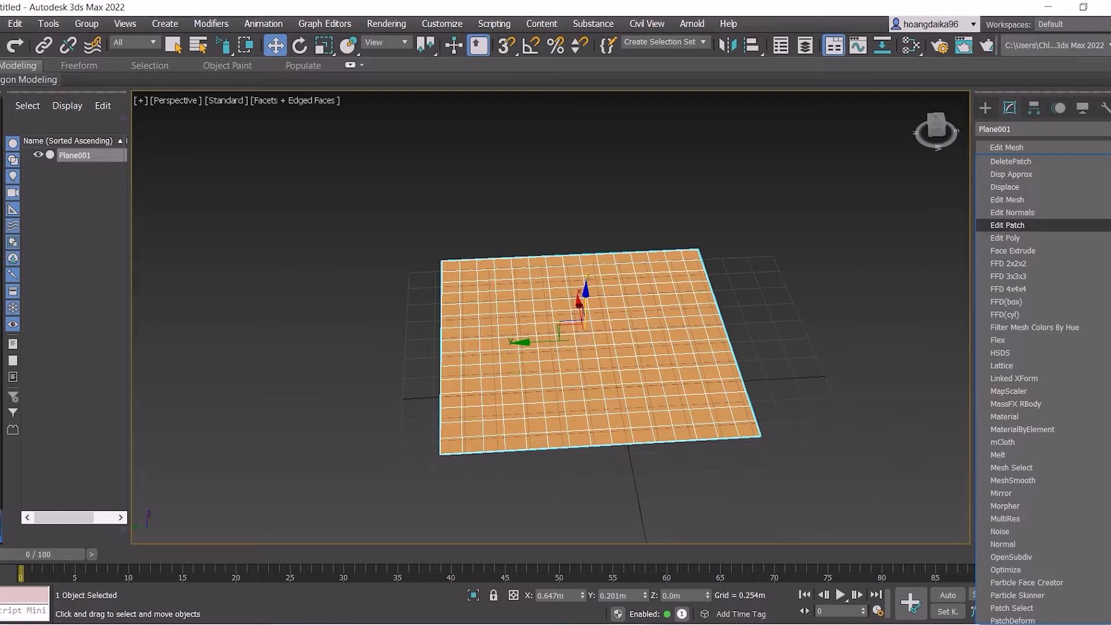
key("Return")
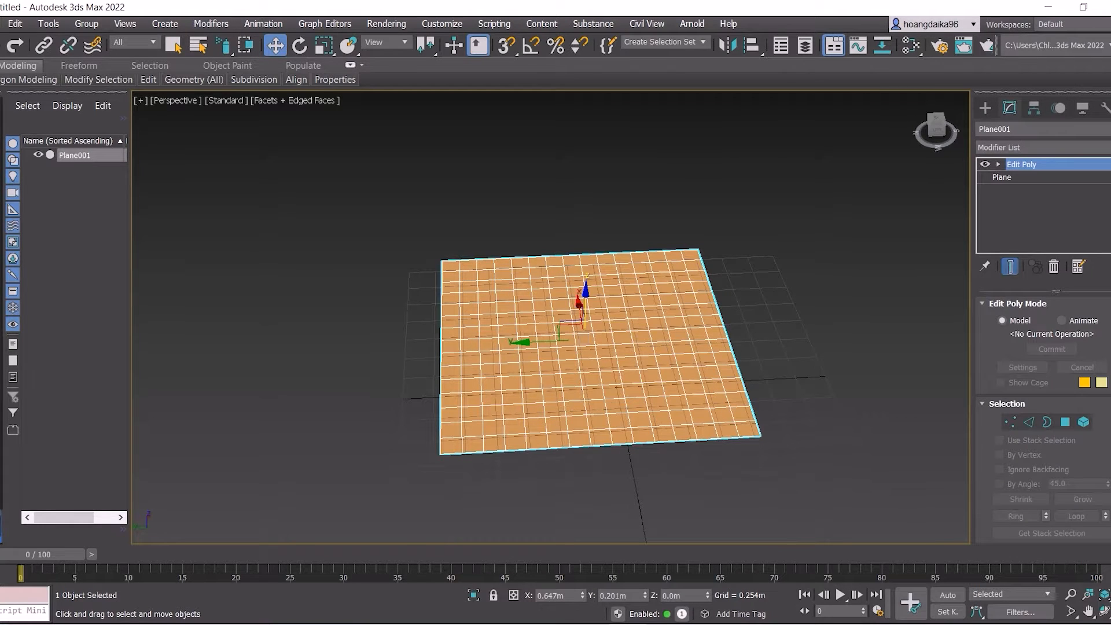
Enter the plane's Vertex sub-object level and enable Use Soft Selection.
left_click(998, 164)
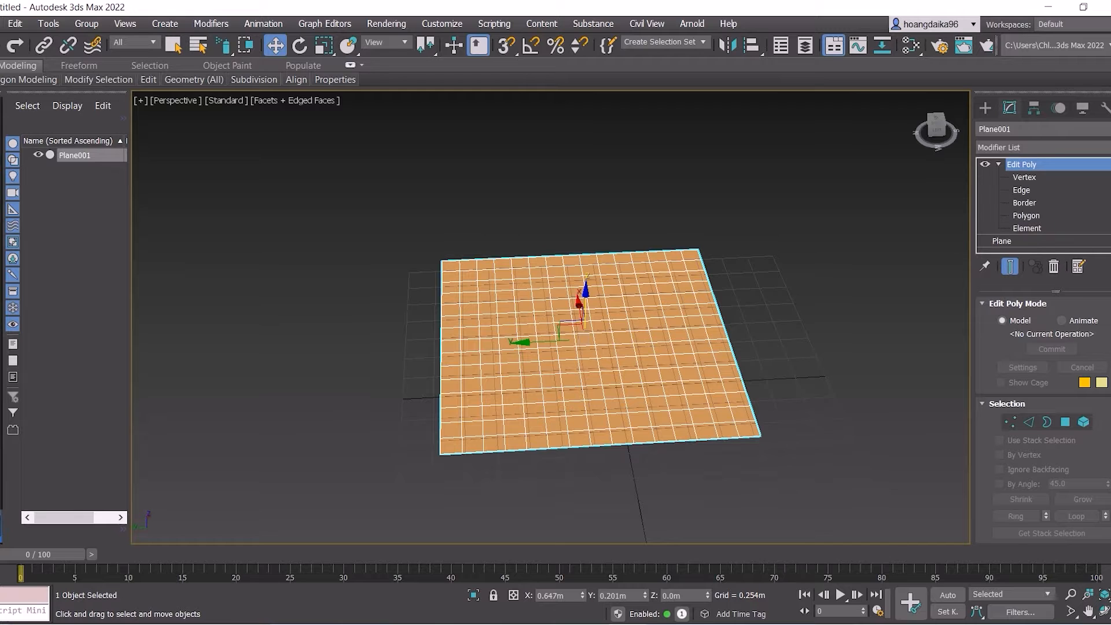
left_click(1024, 177)
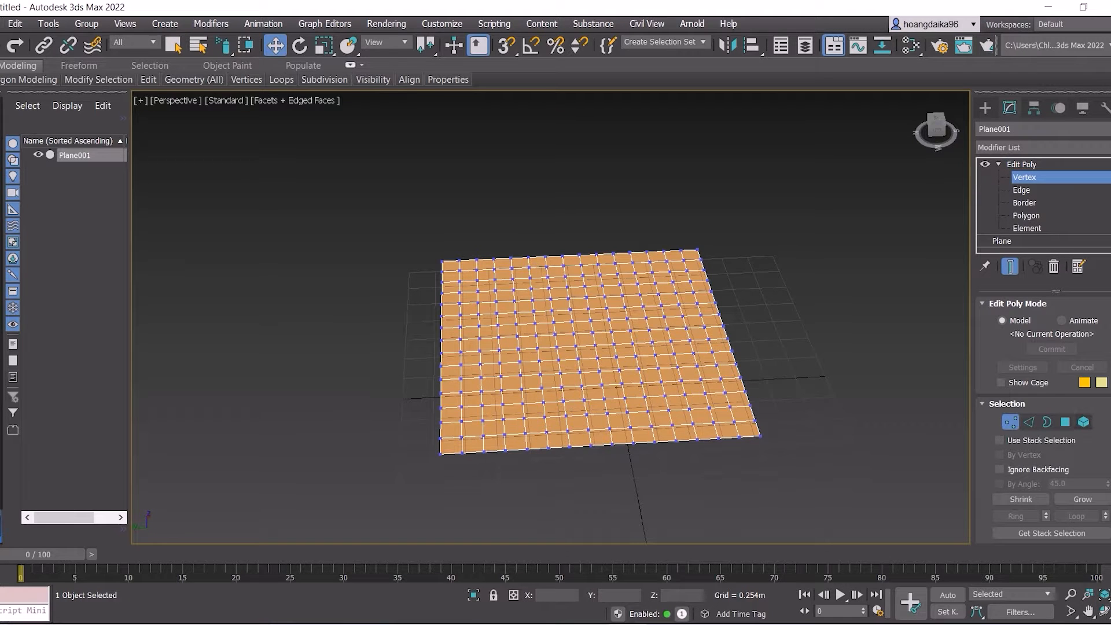
scroll(1064, 422, "down", 5)
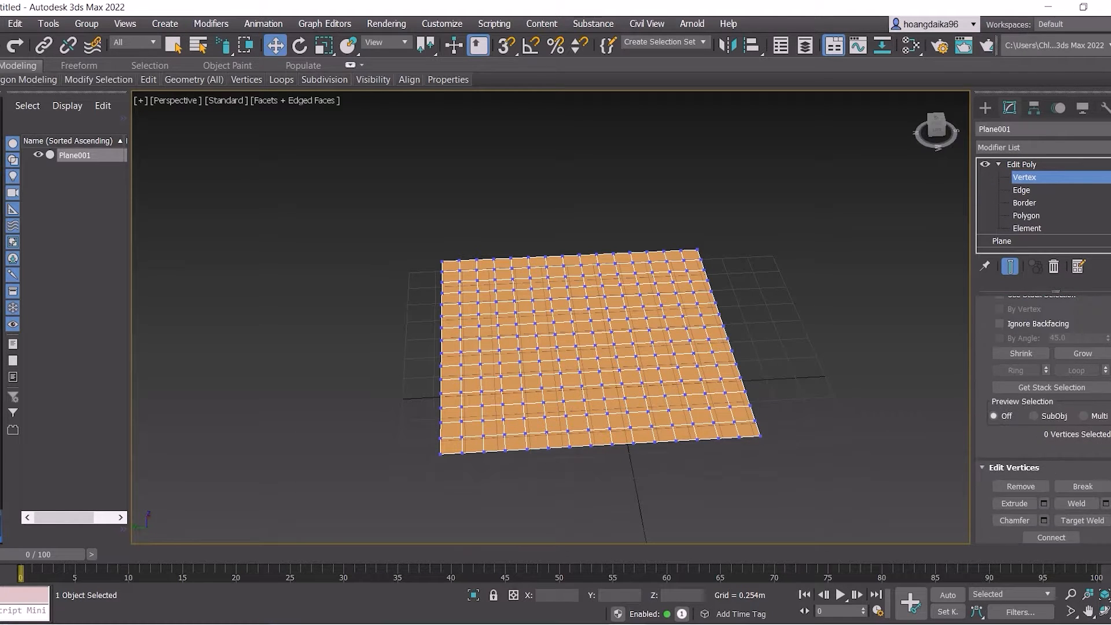
scroll(1048, 419, "down", 3)
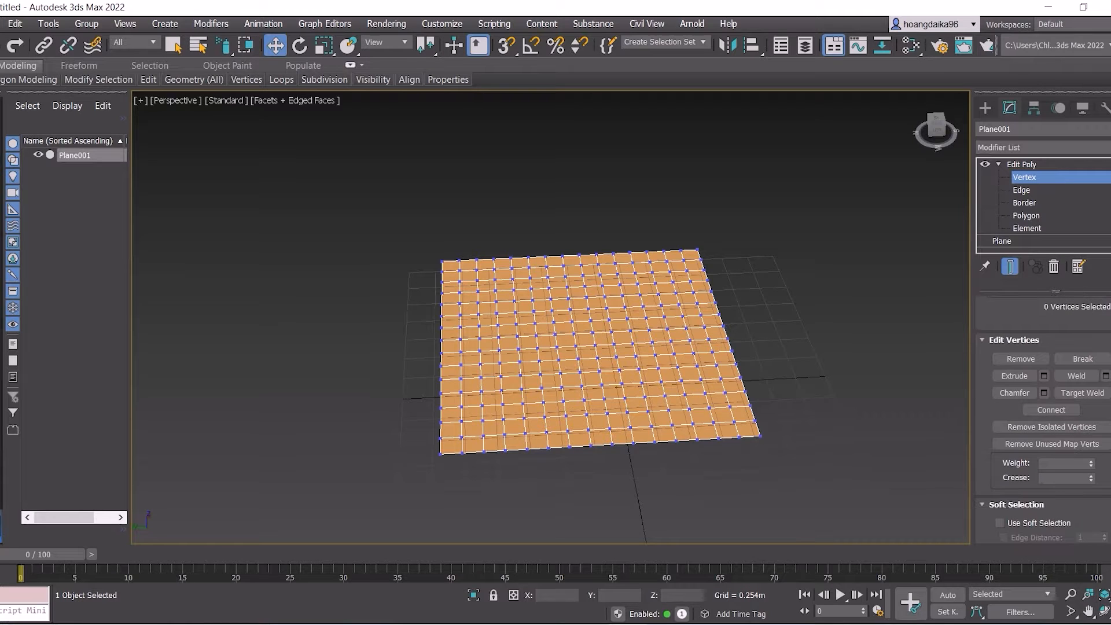
scroll(1042, 420, "down", 1)
left_click(1000, 486)
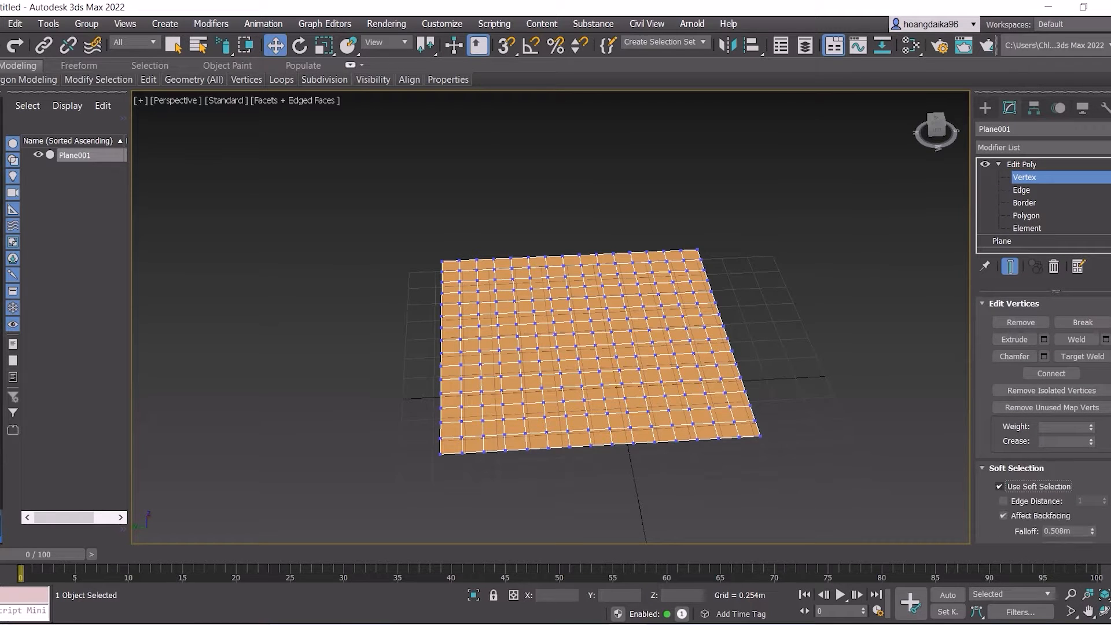
Select two diagonally opposite corner vertices of the plane.
scroll(729, 376, "up", 5)
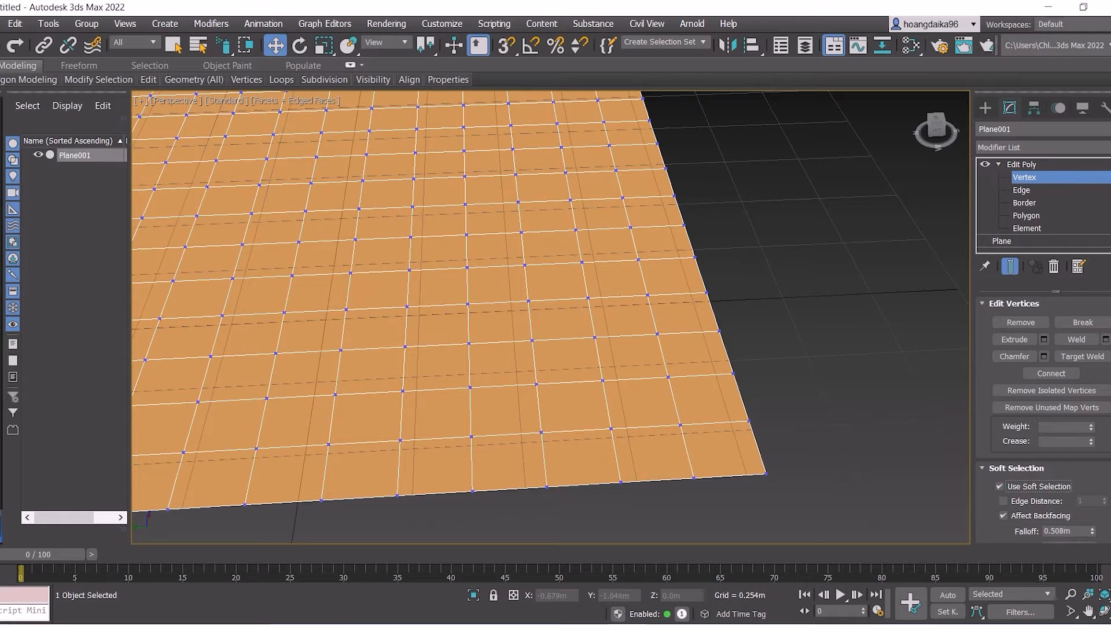
left_click(680, 425)
scroll(652, 389, "down", 8)
middle_click_drag(653, 388, 721, 451)
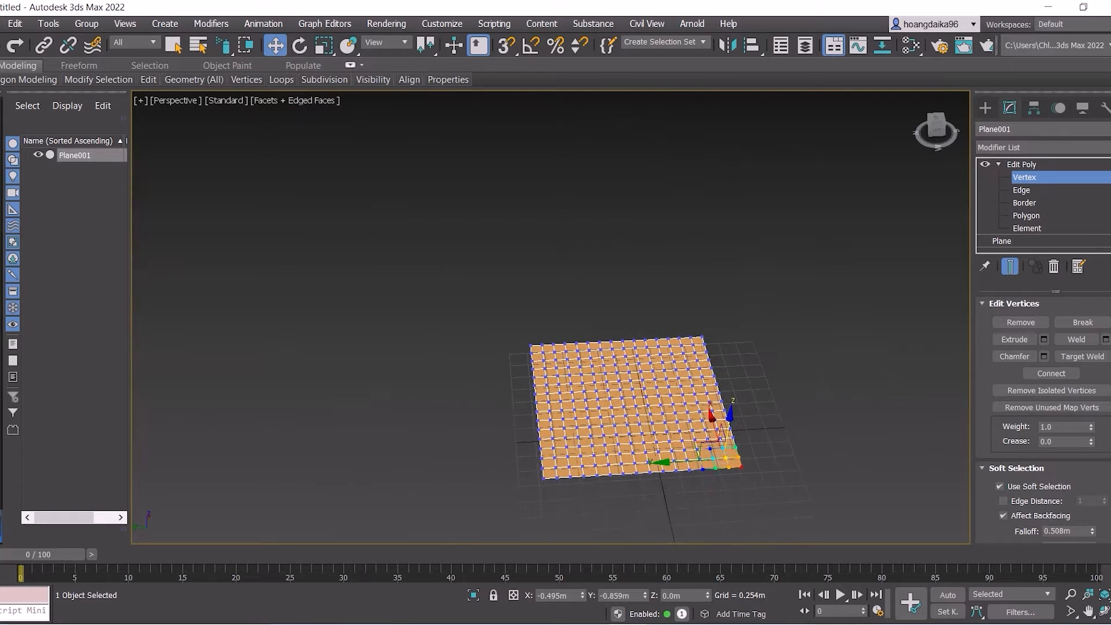
scroll(642, 394, "up", 3)
left_click(503, 366, "ctrl")
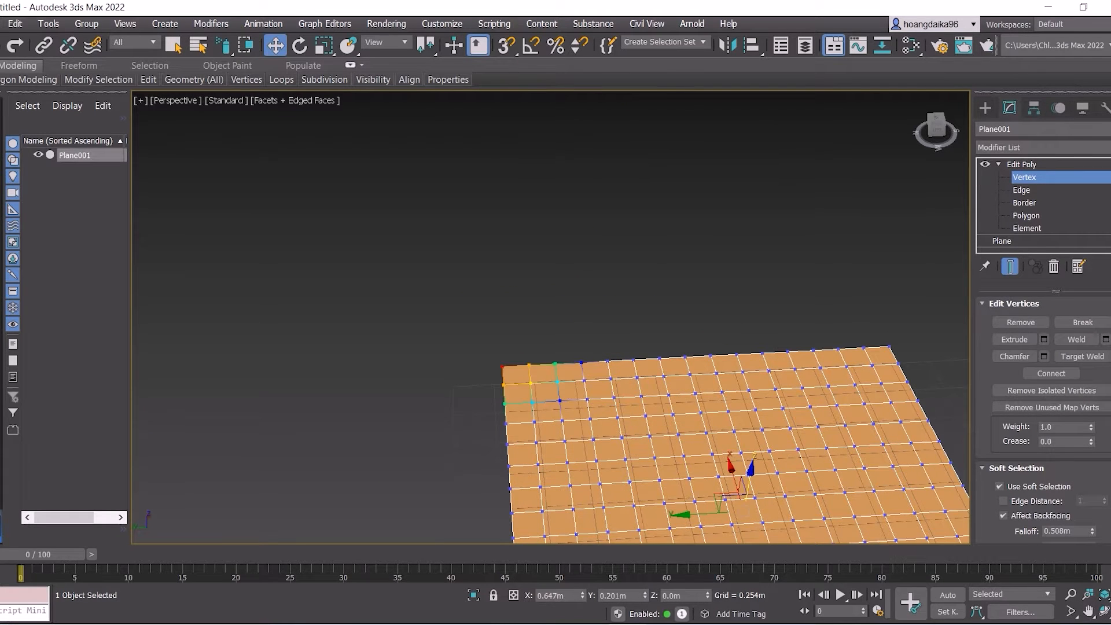
scroll(676, 338, "down", 6)
middle_click_drag(694, 405, 666, 339)
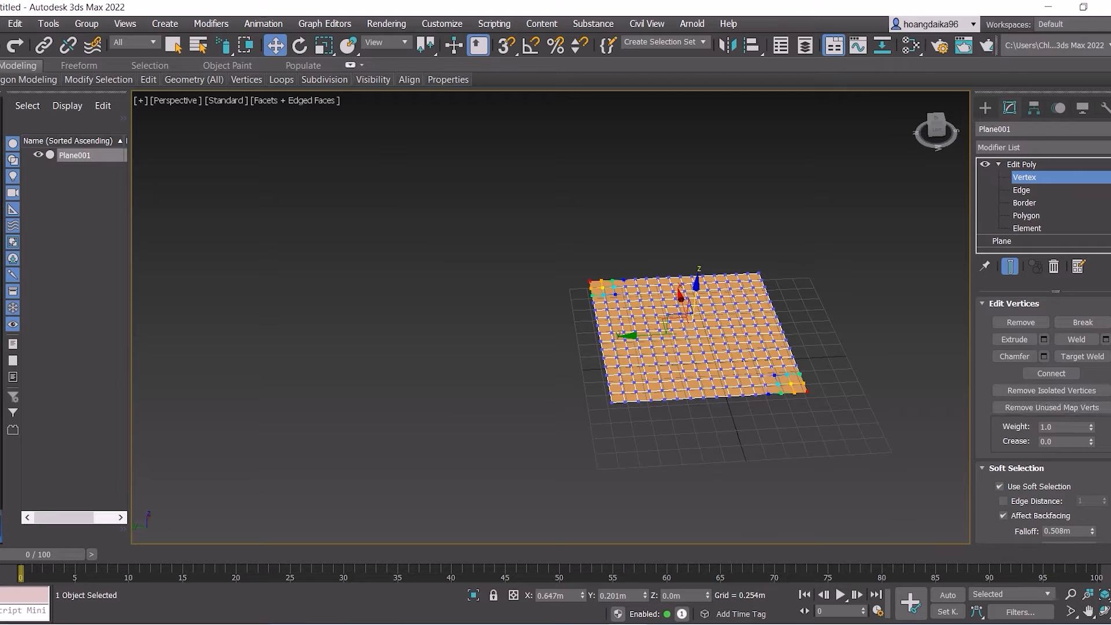
Set the soft selection falloff to about 1.925 m and raise the two selected corners to about Z 0.269 m.
scroll(1043, 421, "down", 2)
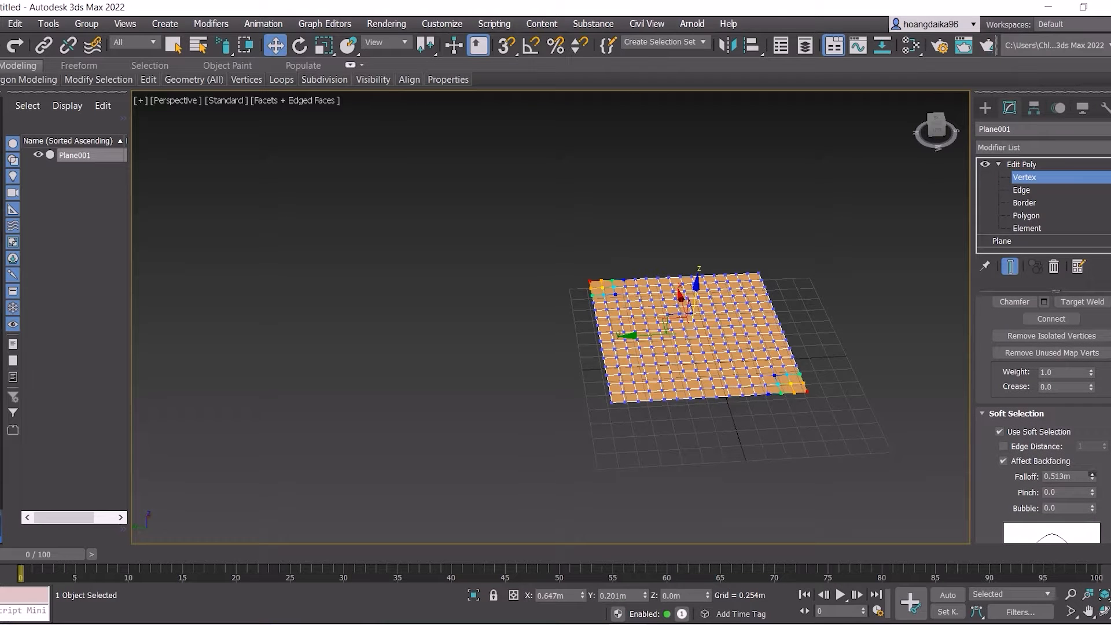
left_click_drag(1092, 476, 1092, 415)
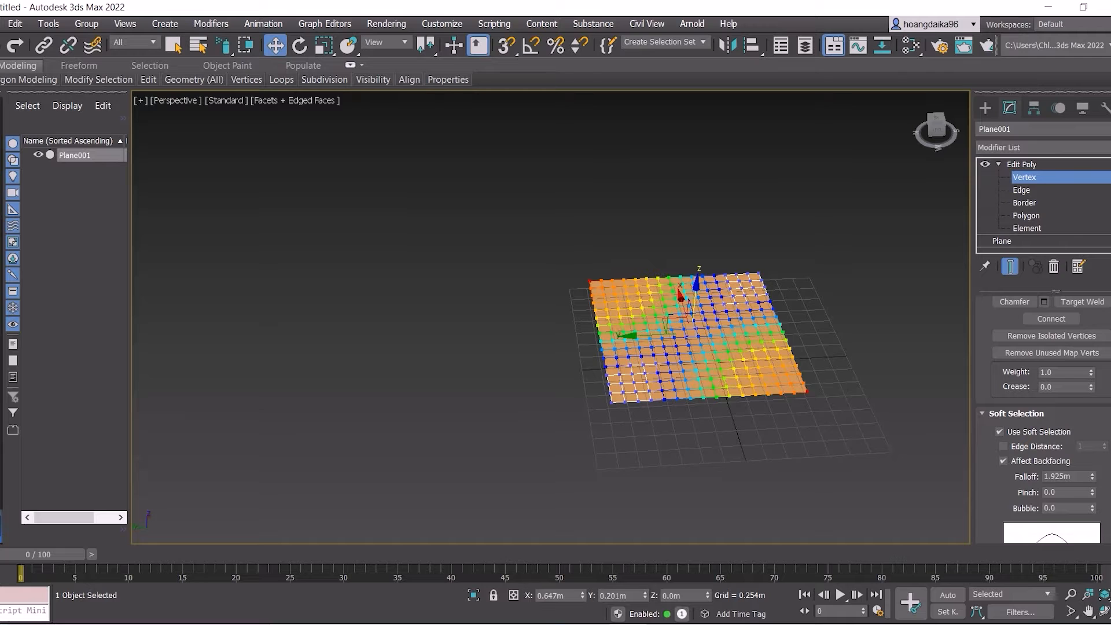
left_click_drag(694, 292, 696, 278)
mouse_move(696, 278)
middle_mouse_down("alt")
mouse_move(683, 296)
mouse_move(666, 272)
mouse_move(688, 281)
middle_mouse_up("alt")
scroll(639, 402, "up", 4)
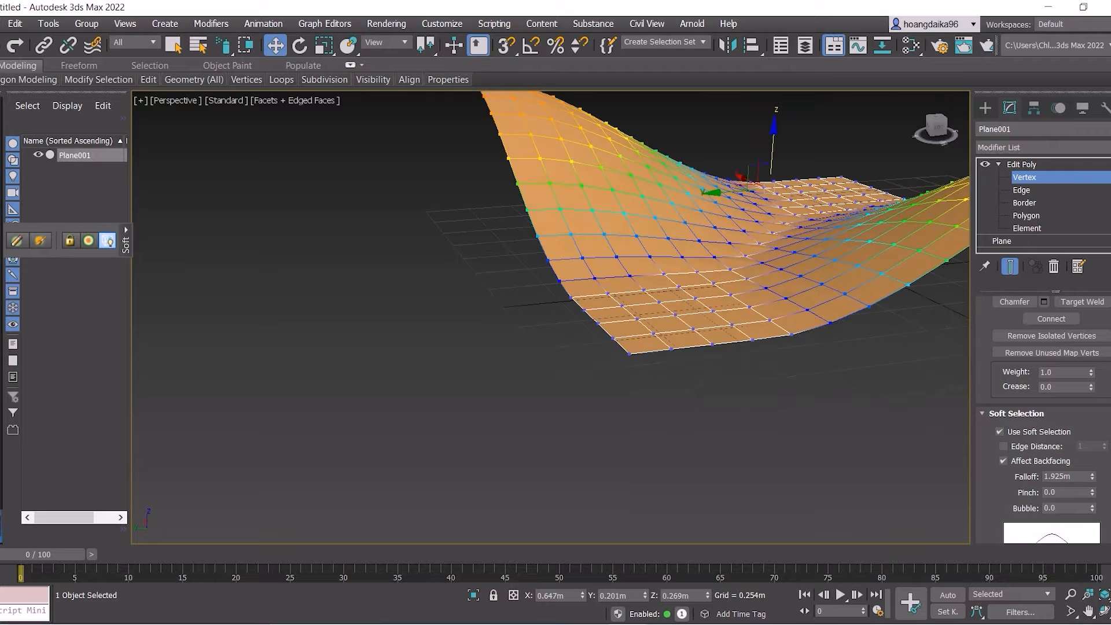
left_click(629, 353)
scroll(747, 234, "down", 4)
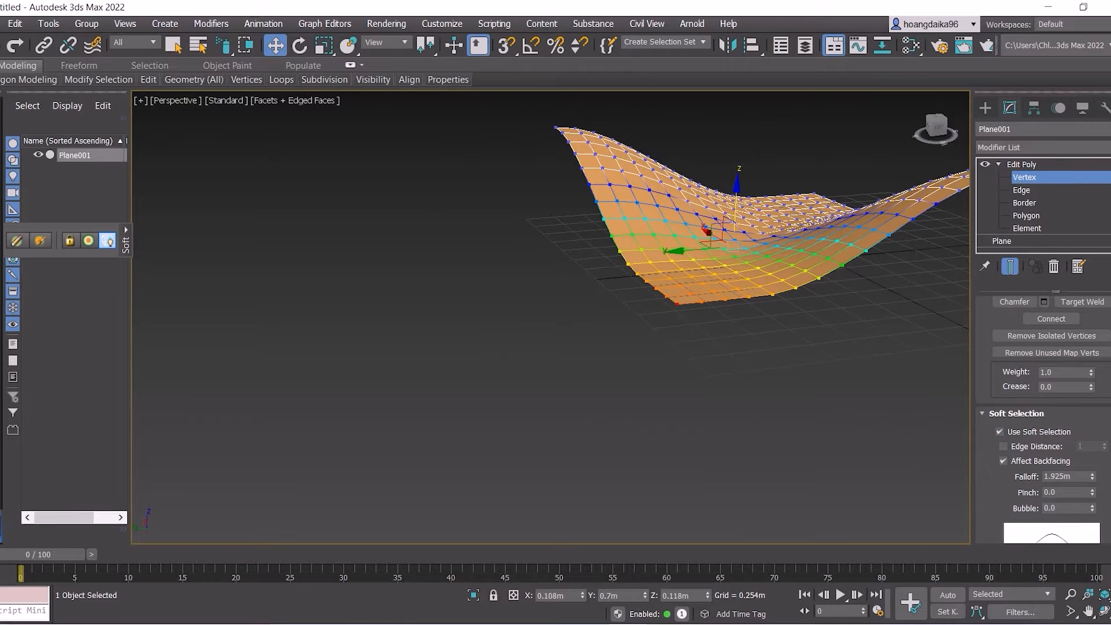
middle_click_drag(694, 289, 660, 341, "alt")
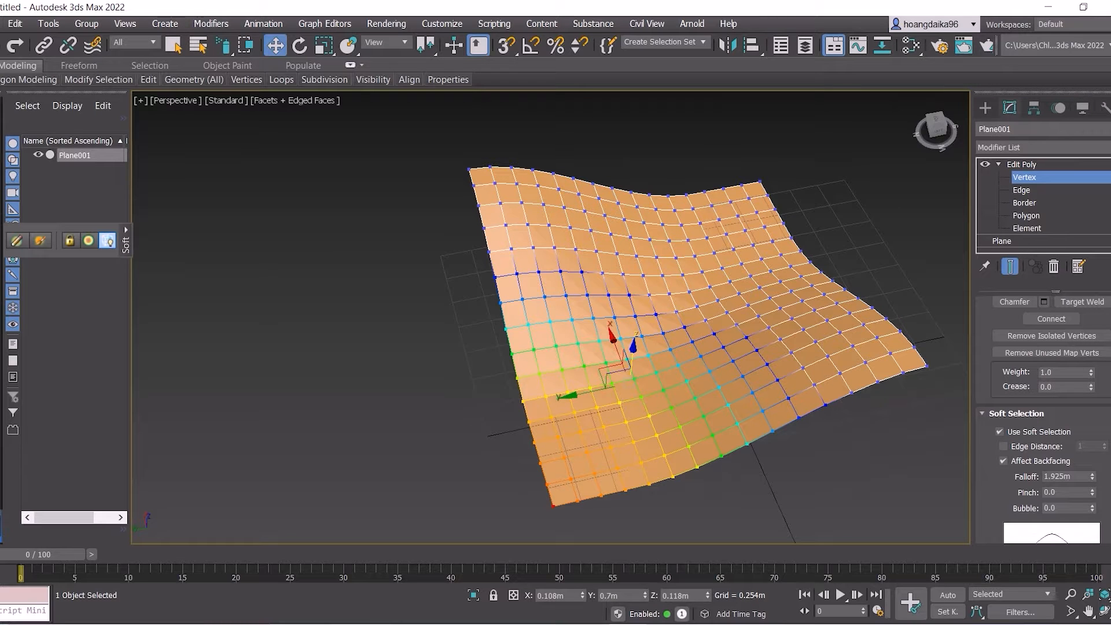
left_click(760, 182, "ctrl")
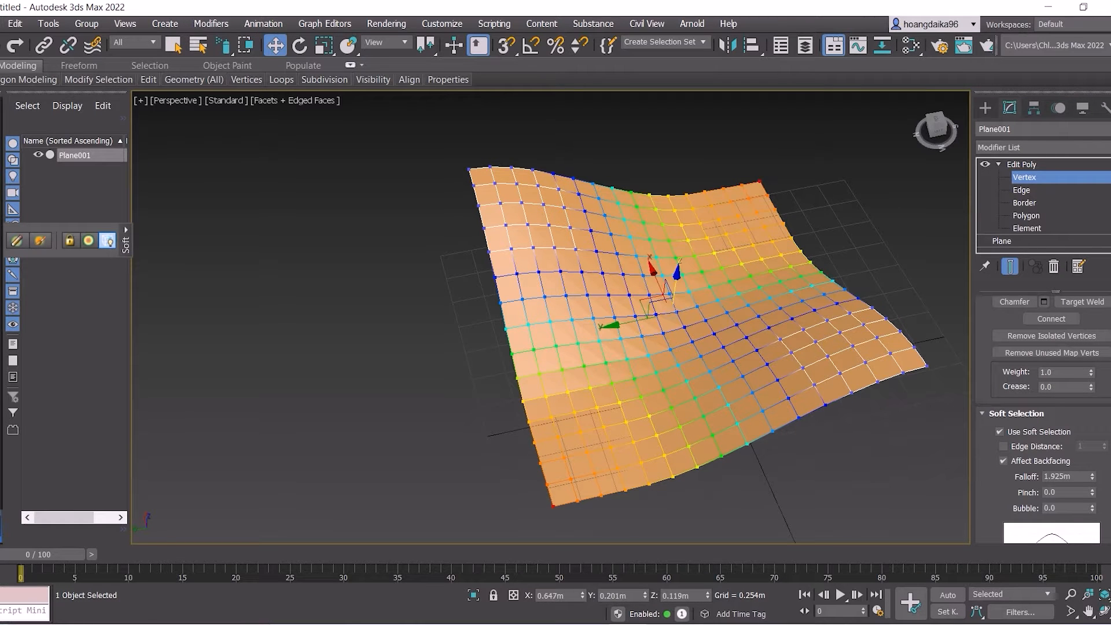
middle_click_drag(666, 318, 665, 278, "alt")
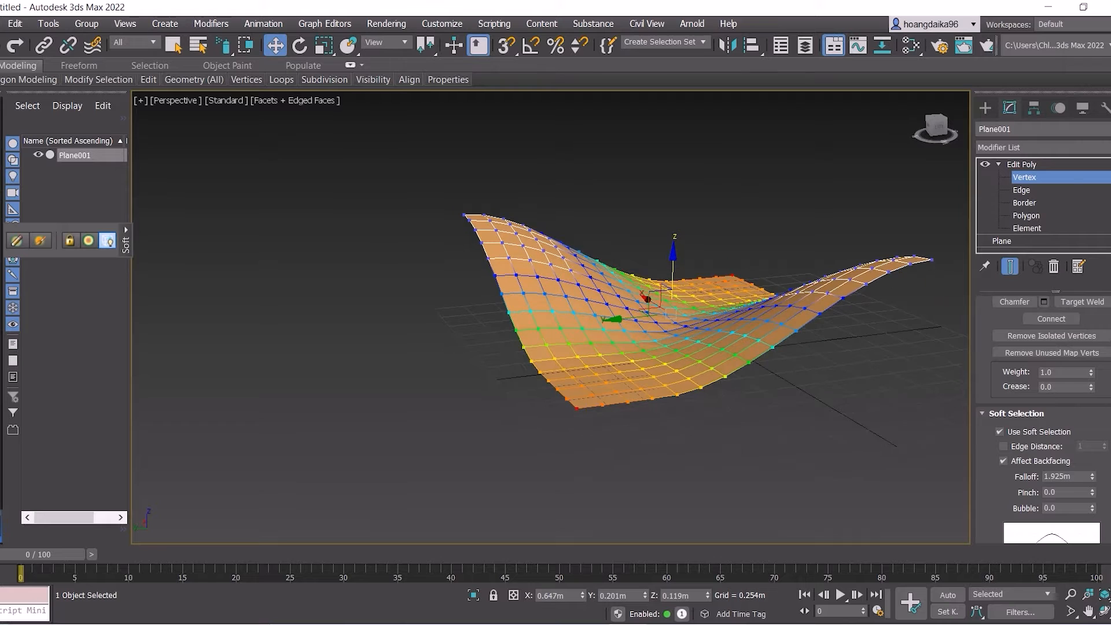
left_click(671, 277)
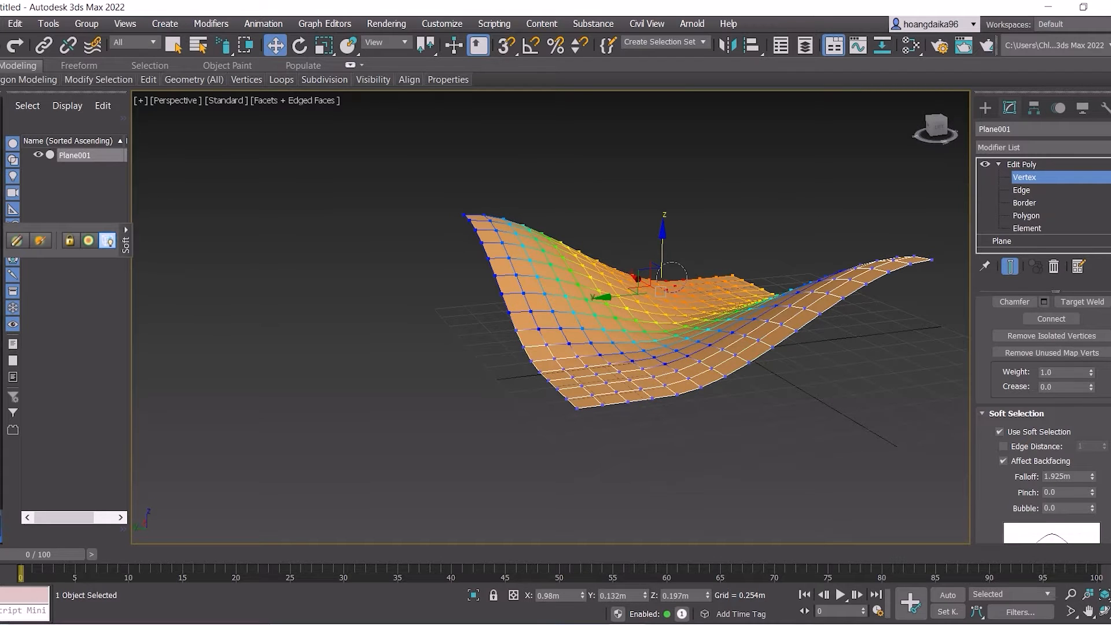
left_click(724, 252)
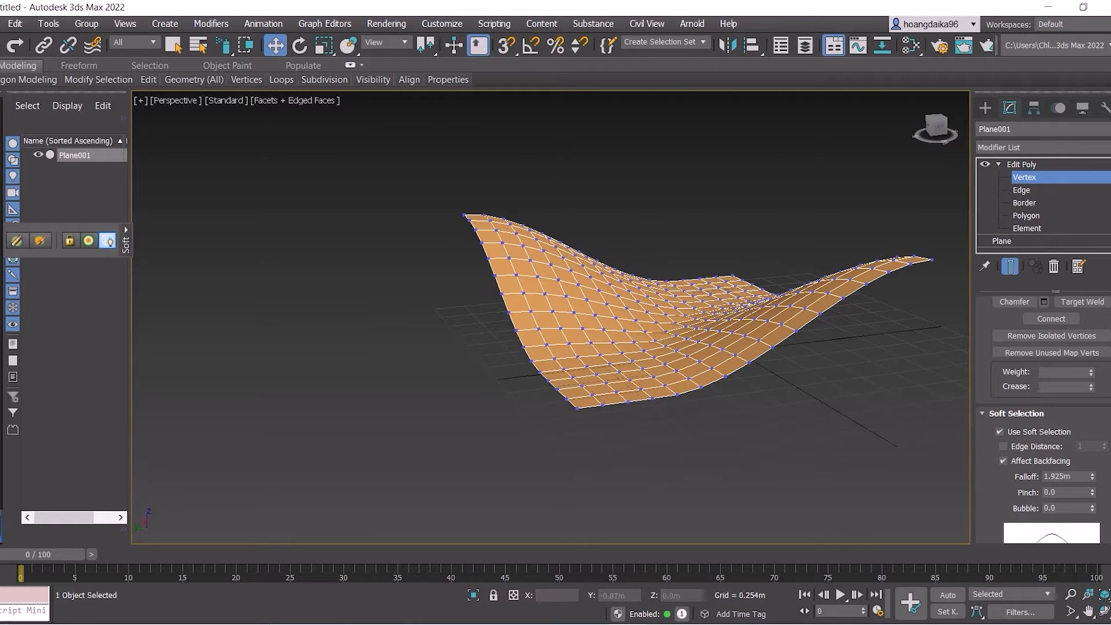
Select the other two opposite corner vertices together and lower them to about Z -0.003 m.
left_click(731, 276)
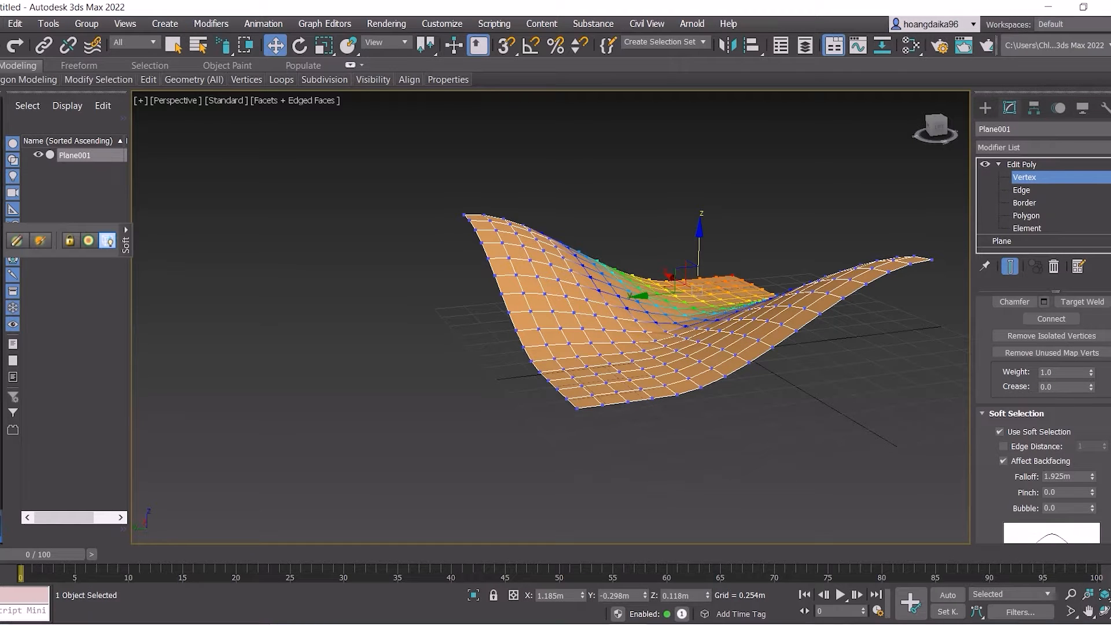
left_click(577, 408, "ctrl")
left_click_drag(673, 260, 672, 302)
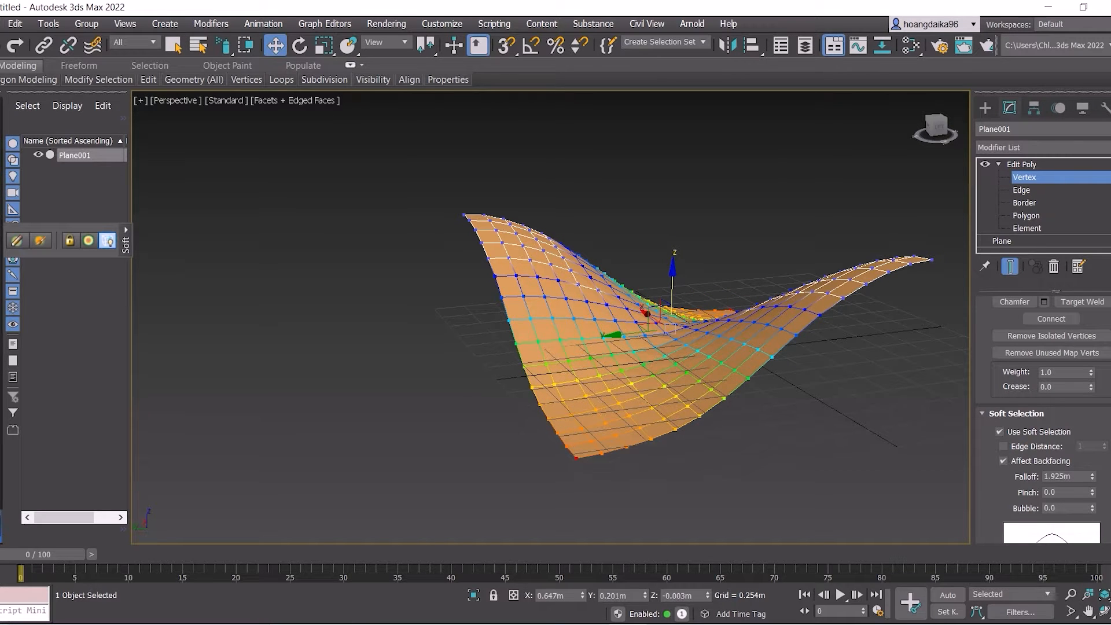
Leave vertex editing and raise the whole curved surface to about Z 0.366 m.
scroll(1041, 405, "up", 5)
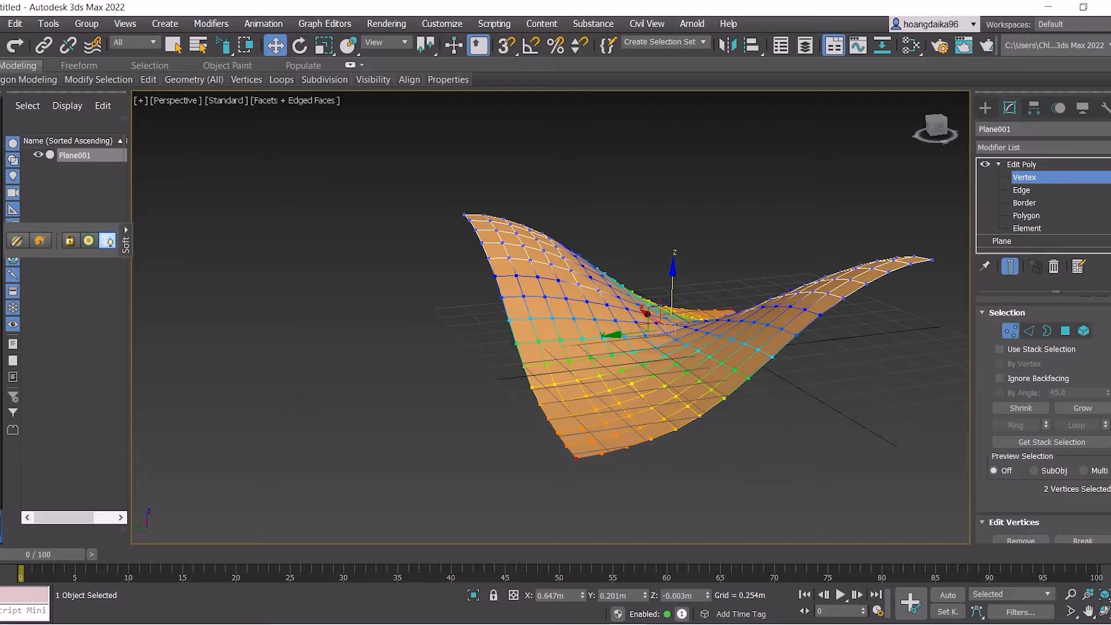
left_click(1009, 330)
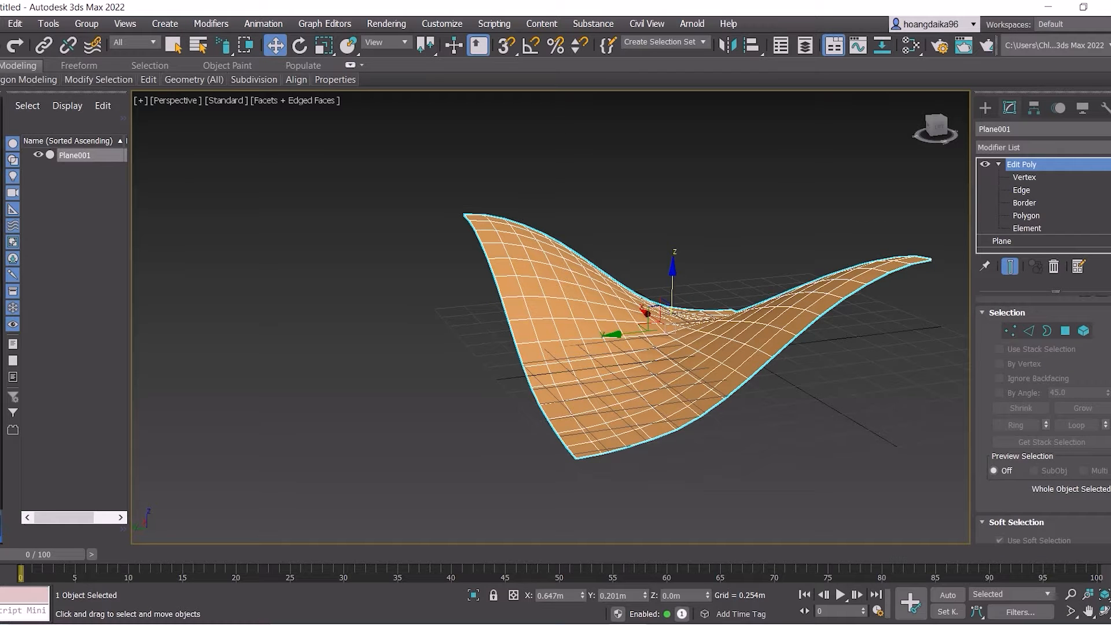
left_click_drag(672, 275, 674, 228)
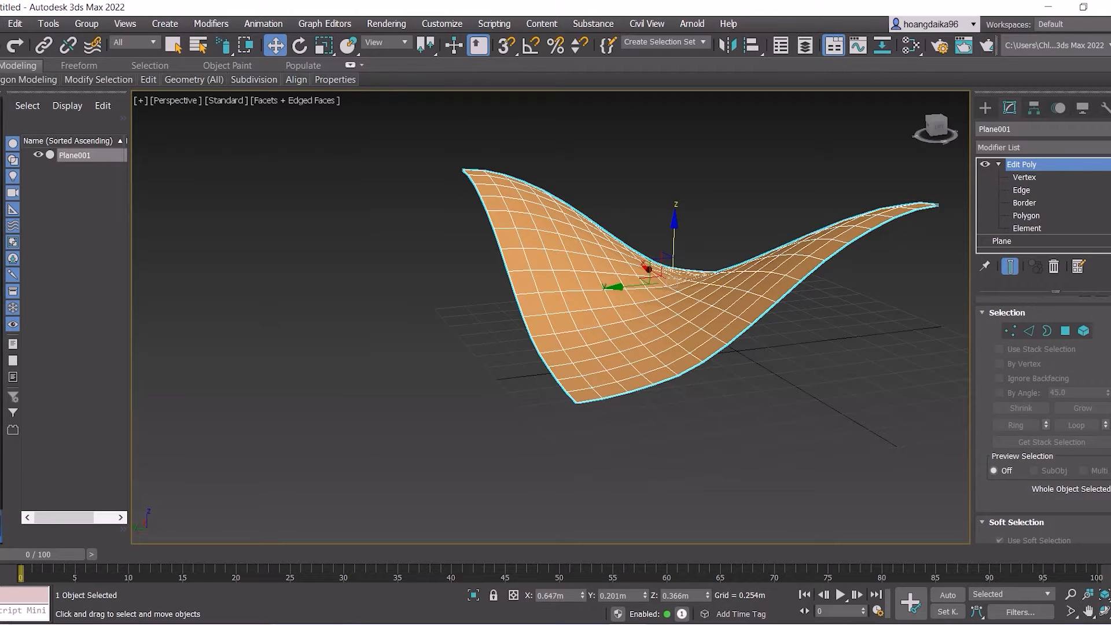
middle_click_drag(585, 324, 694, 359, "alt")
scroll(533, 437, "down", 5)
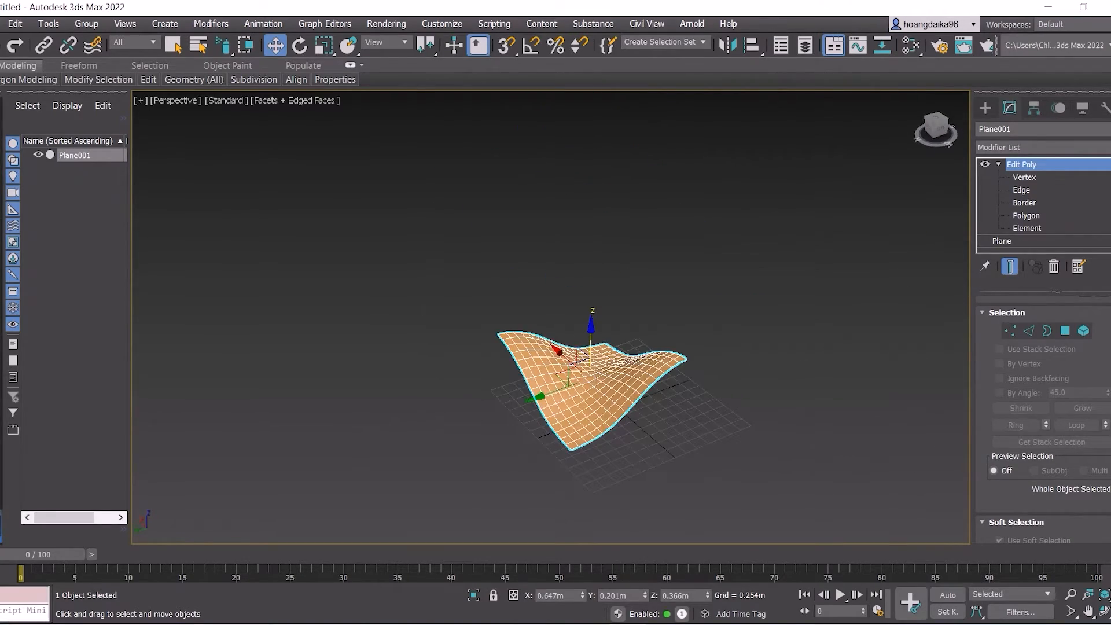
Turn off soft selection at edge level of the curved surface and open the Generate Topology patterns.
key("2")
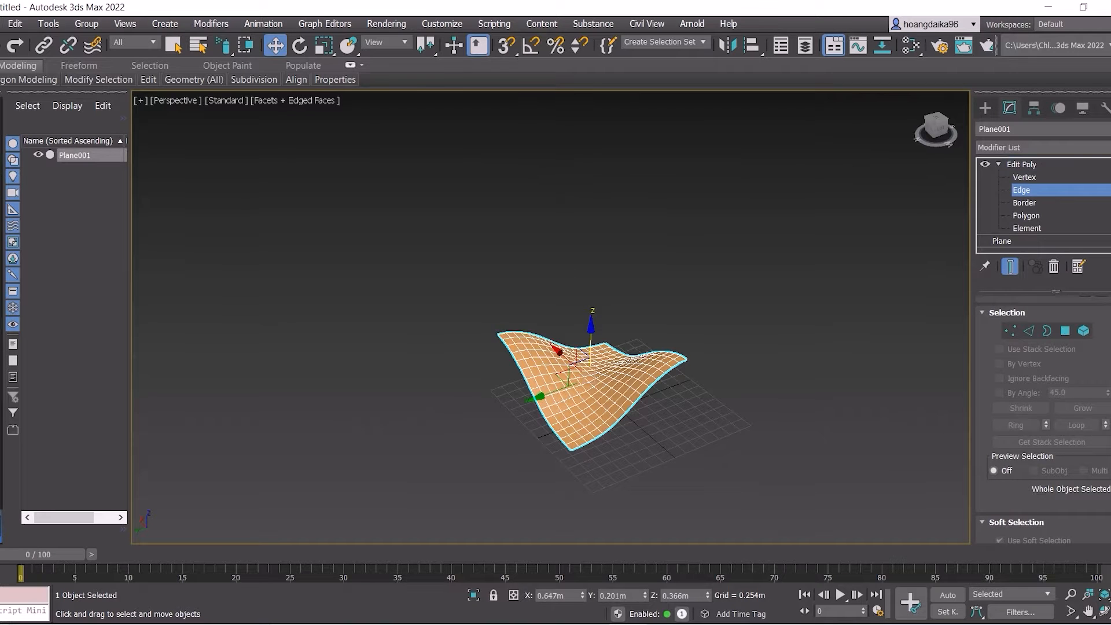
left_click(623, 402)
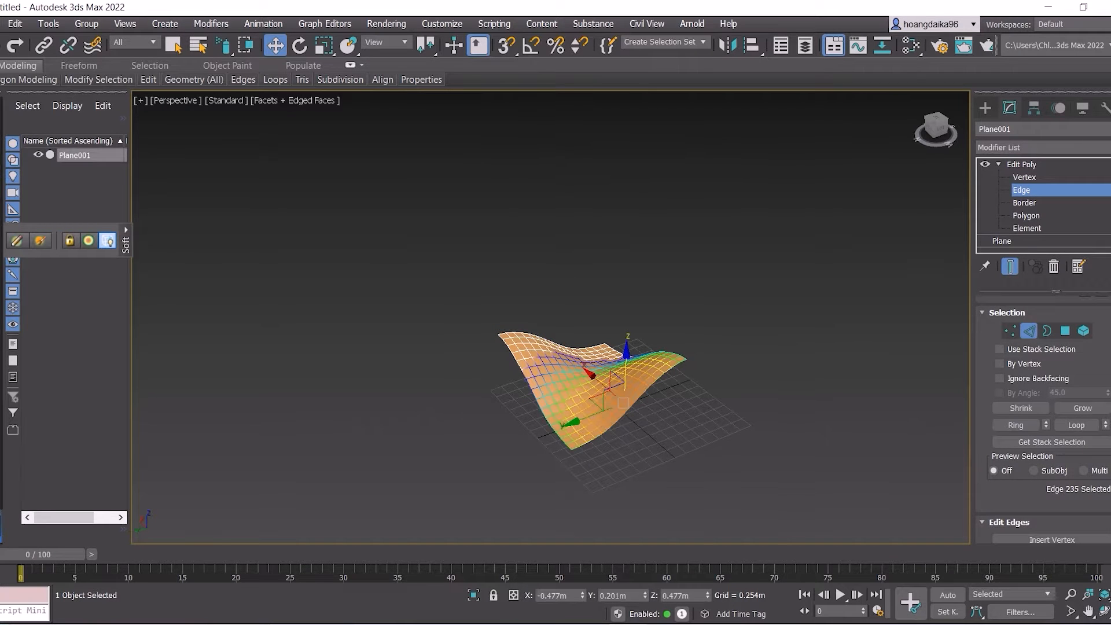
scroll(1044, 418, "down", 5)
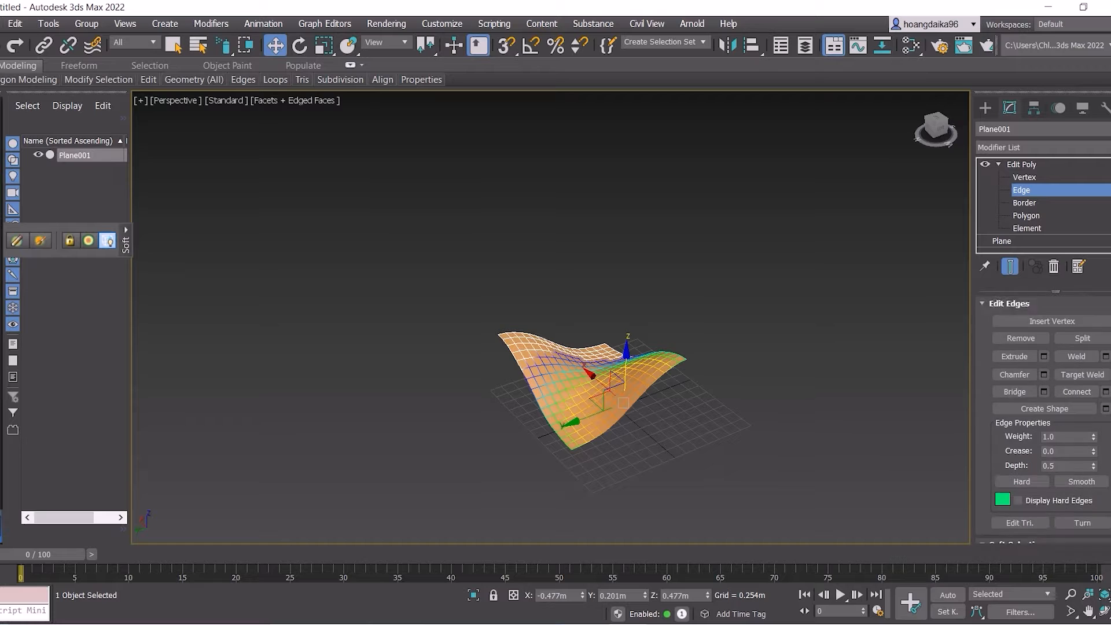
scroll(1044, 419, "down", 3)
left_click(999, 471)
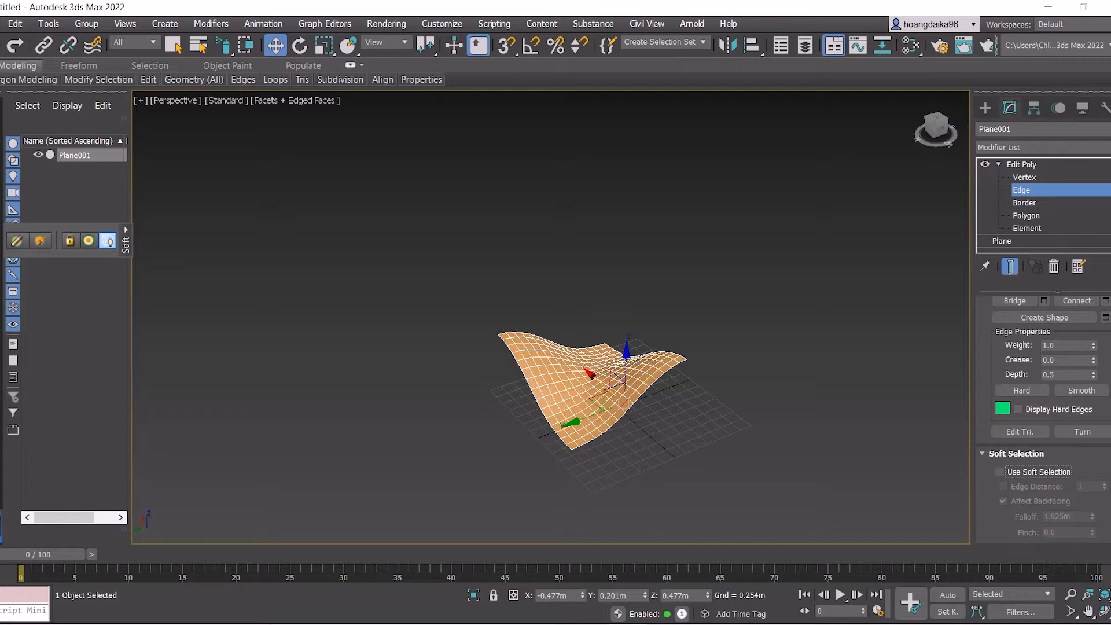
scroll(588, 373, "up", 5)
scroll(589, 373, "down", 2)
middle_click_drag(588, 376, 586, 349)
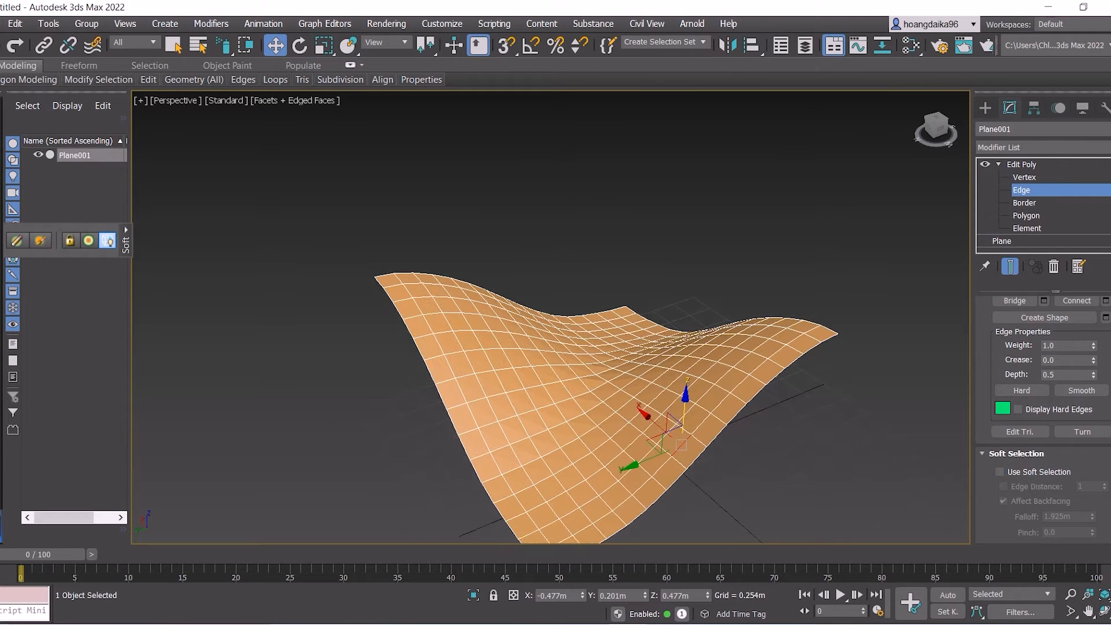
mouse_move(29, 80)
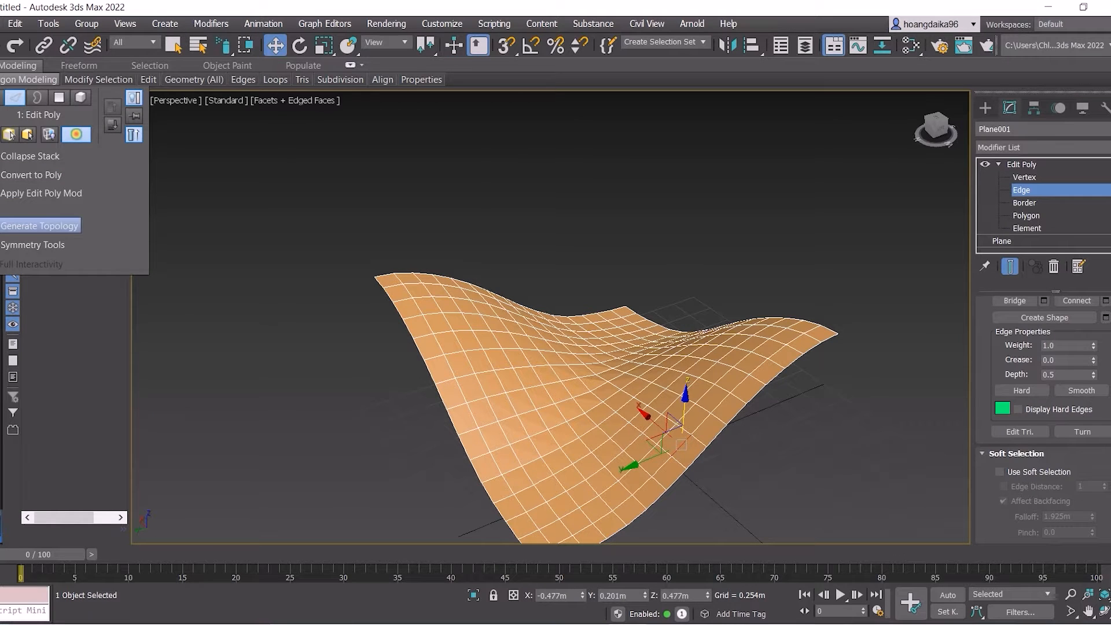
left_click(39, 226)
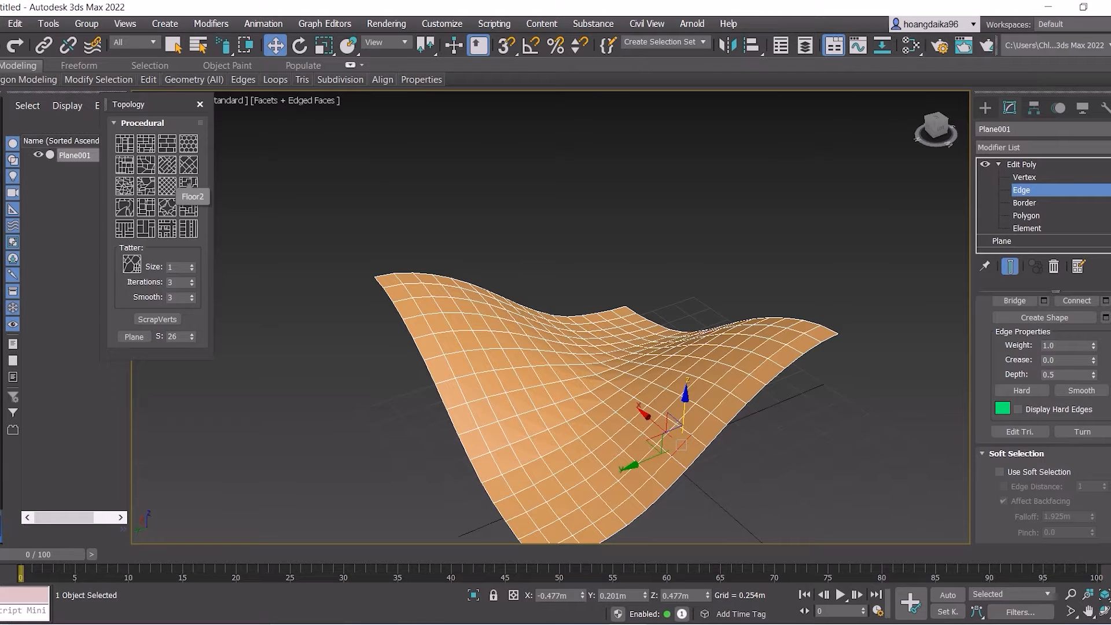
Try several procedural topology patterns on the curved surface and undo them all.
left_click(188, 183)
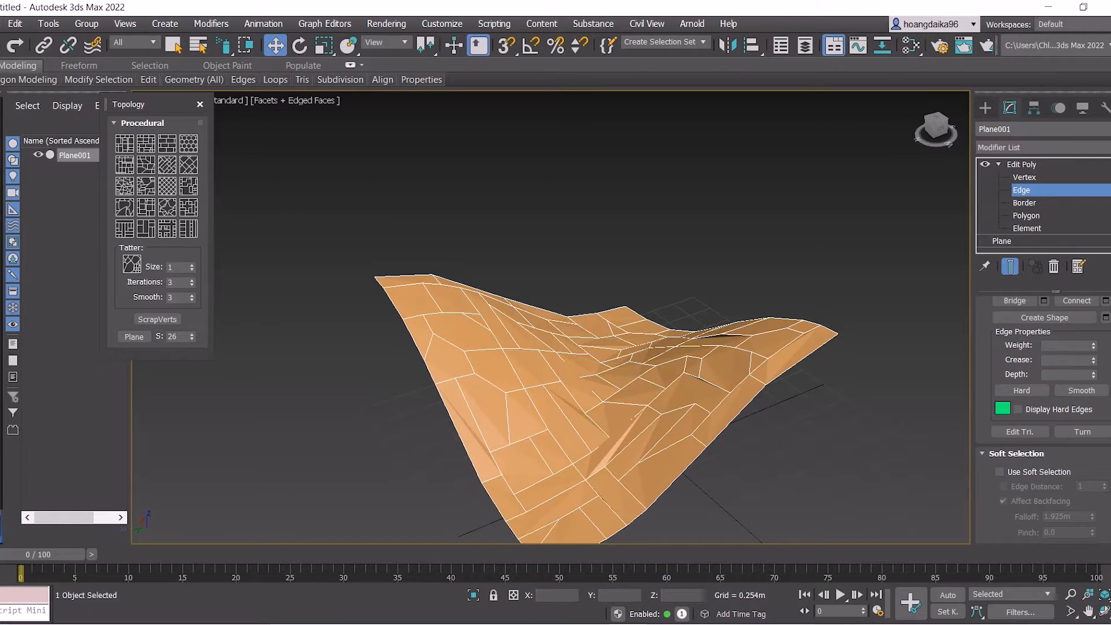
left_click(141, 169)
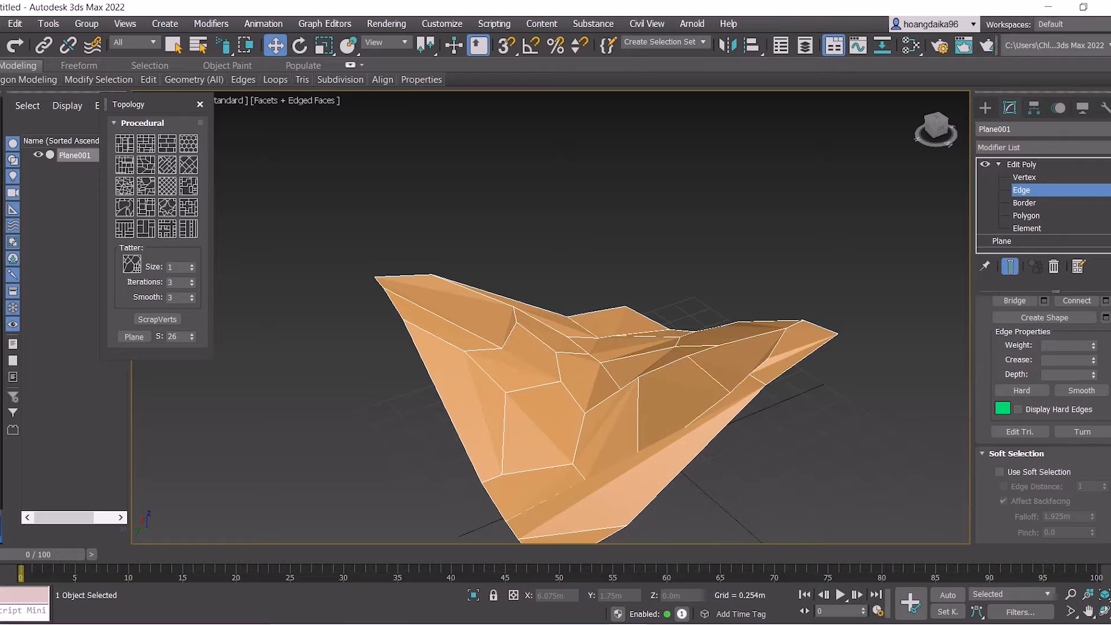
left_click(172, 170)
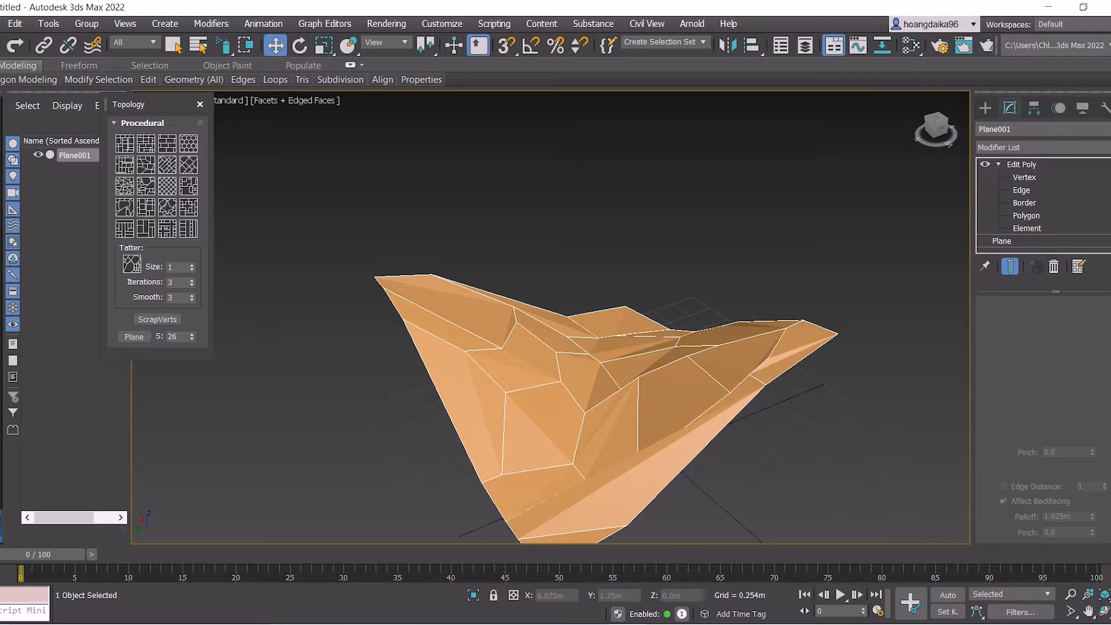
left_click(172, 170)
left_click(172, 170)
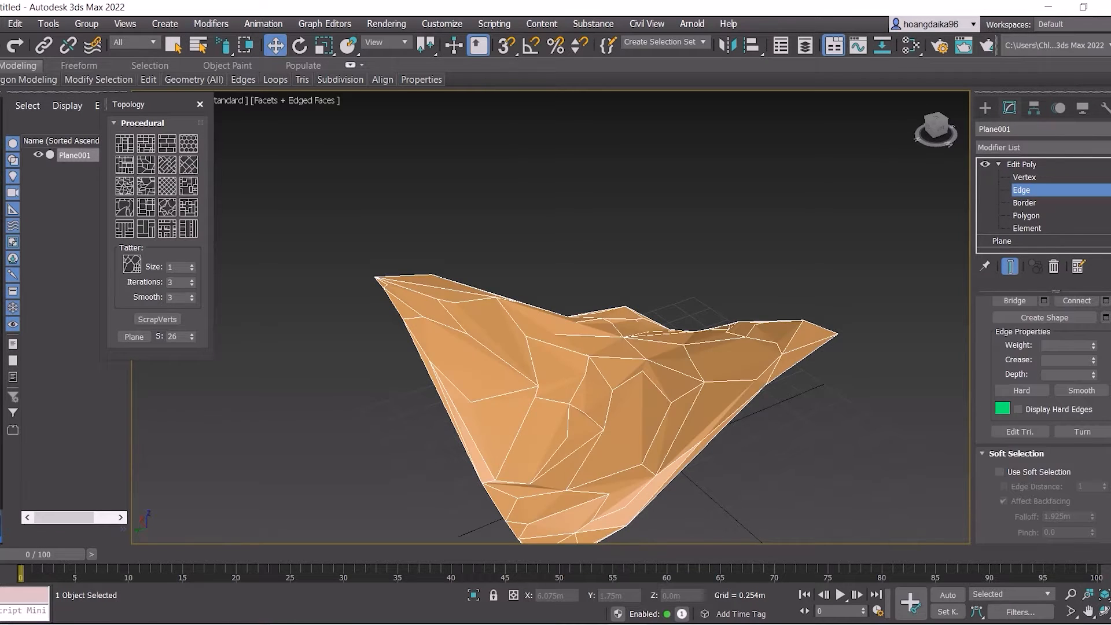
scroll(602, 364, "down", 5)
middle_click_drag(614, 387, 610, 364, "alt")
left_click(171, 169)
key("ctrl+z")
key("ctrl+z")
key("ctrl+z")
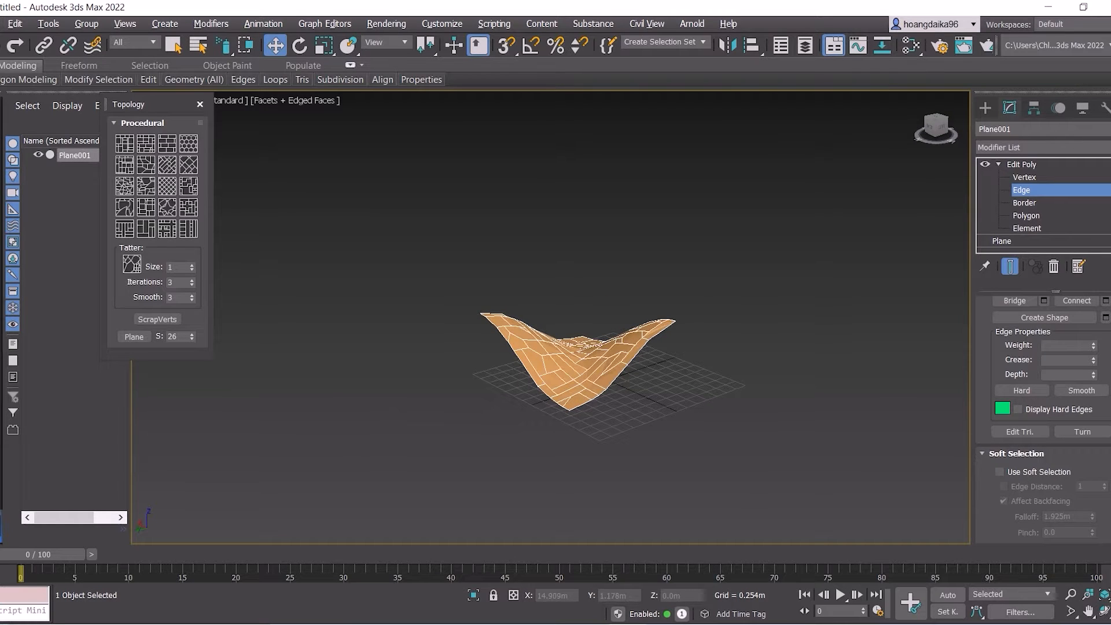
key("ctrl+z")
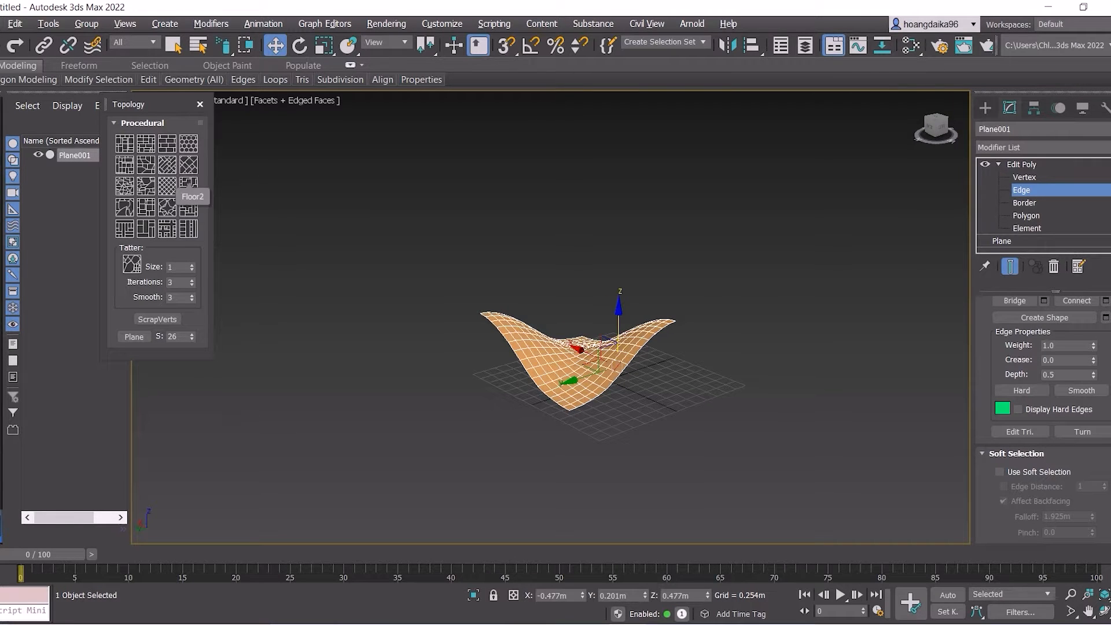
Apply the Floor2 topology pattern to the curved surface and close the Topology patterns.
left_click(186, 184)
scroll(572, 352, "up", 5)
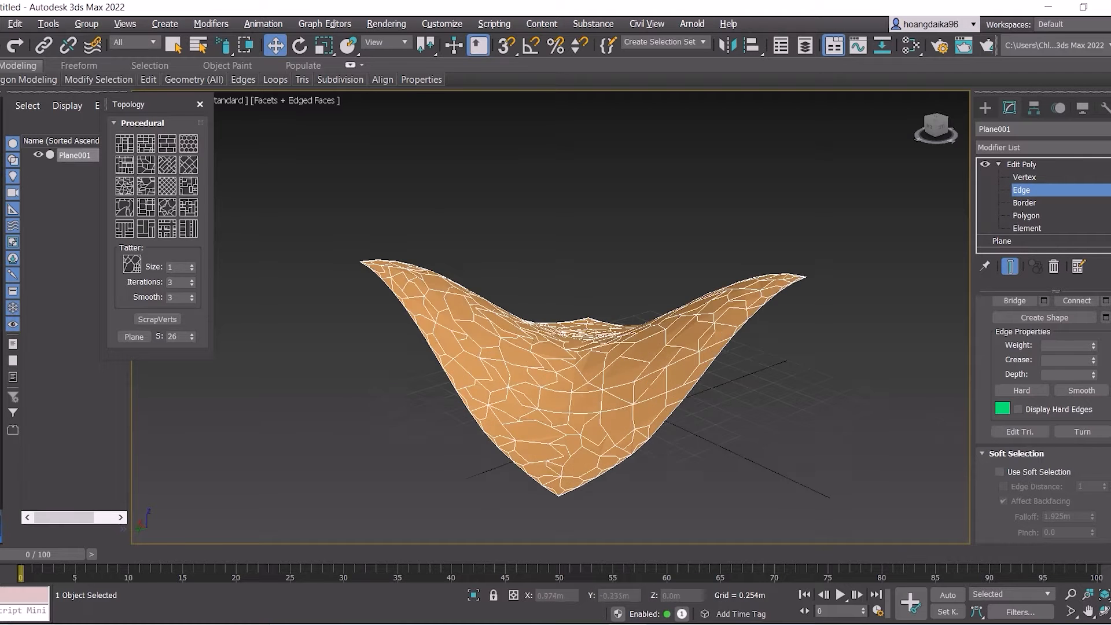
scroll(585, 371, "up", 2)
scroll(705, 399, "down", 4)
middle_click_drag(717, 402, 689, 404, "alt")
mouse_move(194, 80)
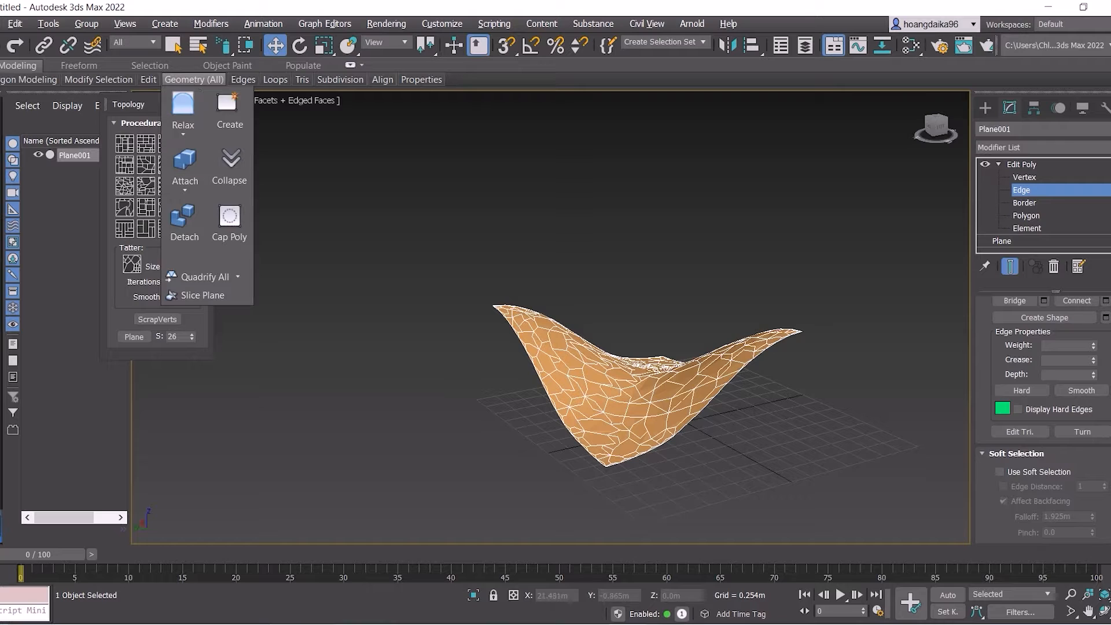
left_click(200, 104)
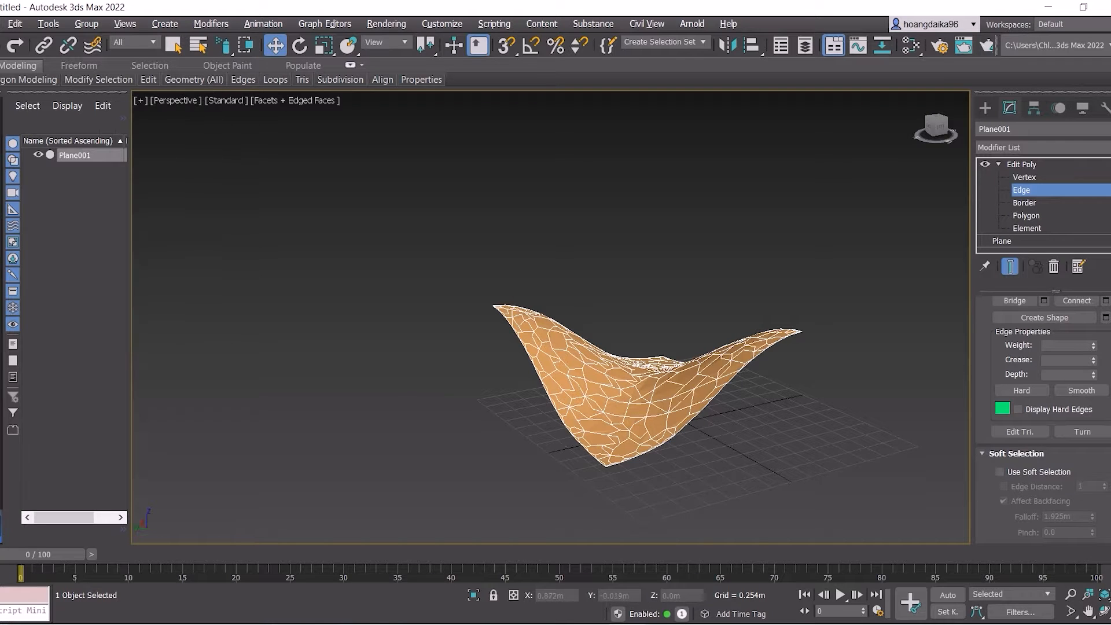
Switch to polygon level and select all polygons of the patterned surface.
scroll(631, 388, "up", 3)
key("ctrl+a")
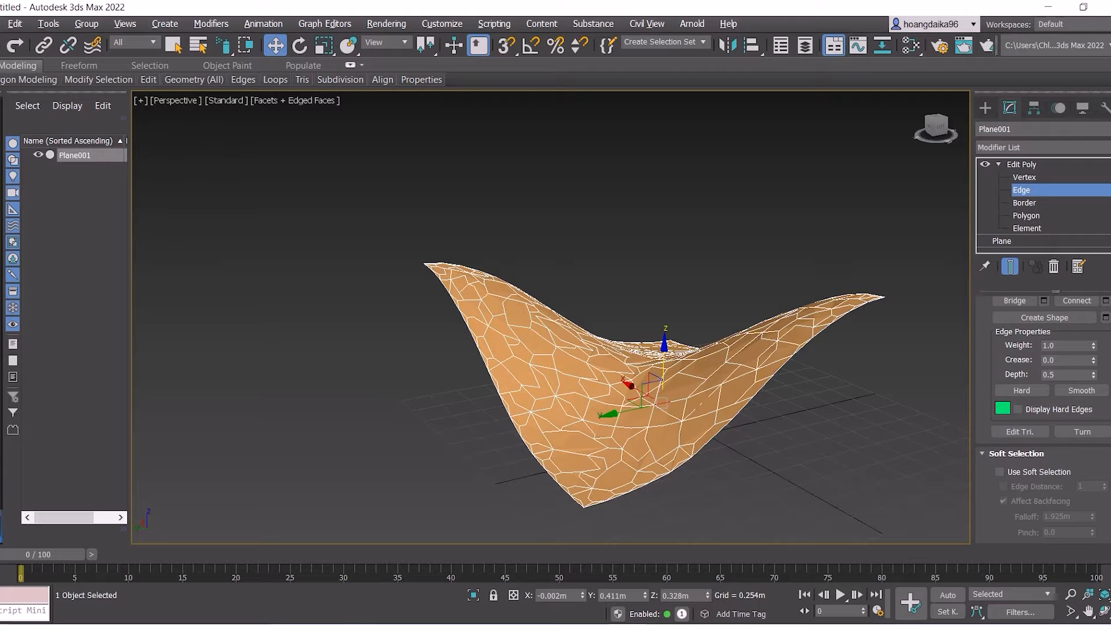
key("4")
scroll(400, 248, "down", 3)
left_click_drag(512, 279, 704, 368)
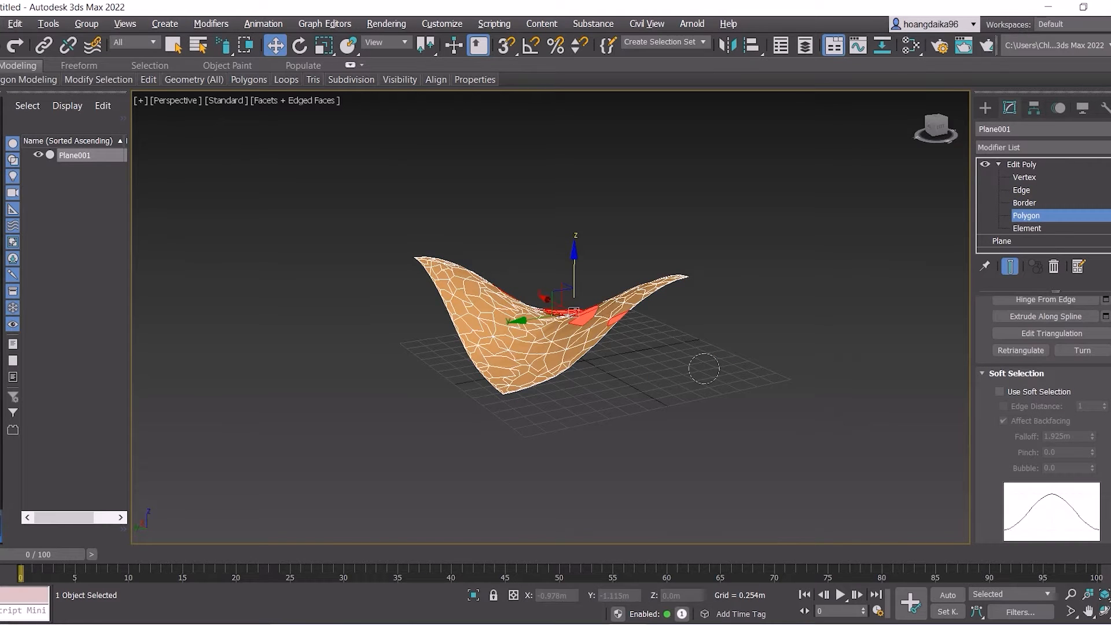
key("ctrl+a")
left_click_drag(452, 252, 705, 403)
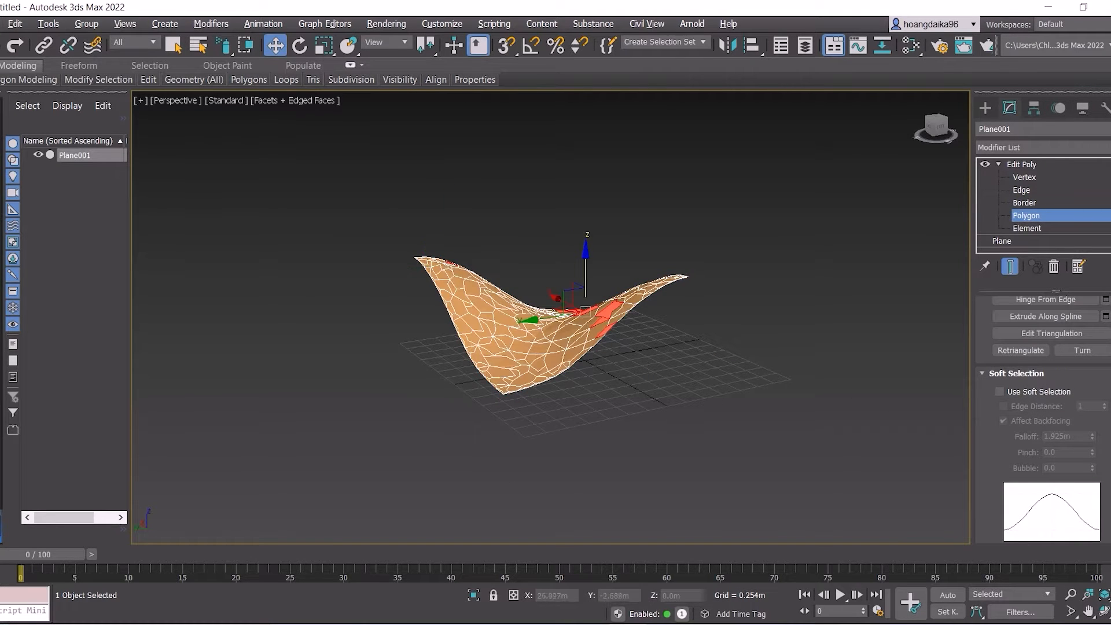
left_click_drag(613, 301, 674, 360)
mouse_move(421, 247)
left_mouse_down()
mouse_move(578, 309)
mouse_move(532, 370)
mouse_move(399, 234)
mouse_move(500, 330)
mouse_move(555, 292)
mouse_move(601, 342)
mouse_move(671, 261)
mouse_move(584, 304)
mouse_move(477, 310)
mouse_move(489, 327)
mouse_move(463, 289)
mouse_move(512, 366)
mouse_move(592, 285)
left_mouse_up()
mouse_move(592, 285)
middle_mouse_down("alt")
mouse_move(585, 336)
mouse_move(622, 276)
mouse_move(611, 282)
middle_mouse_up("alt")
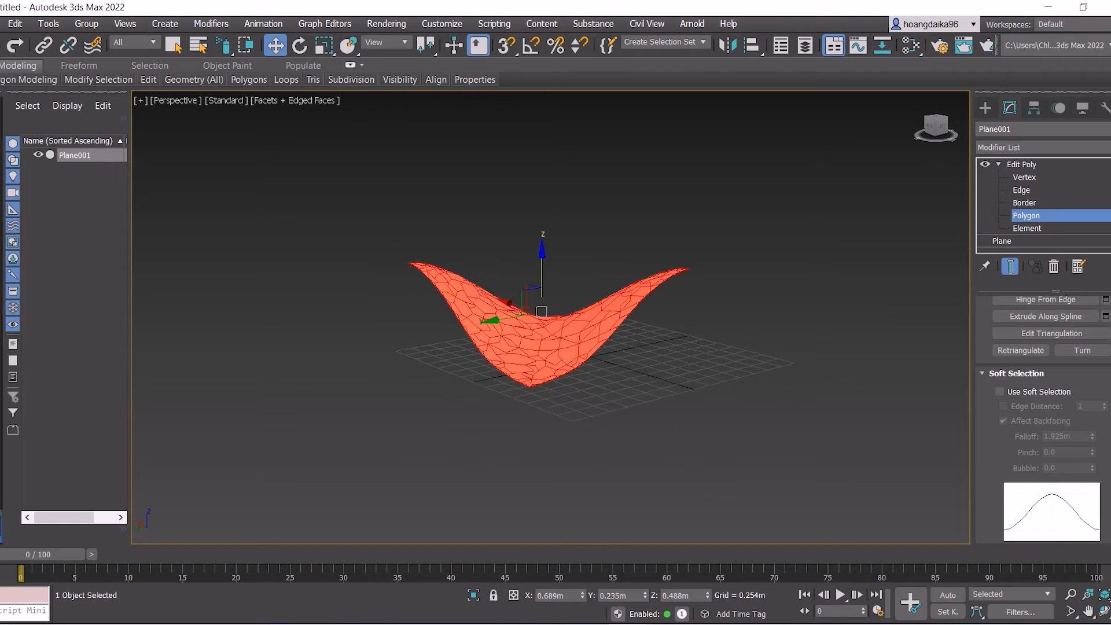
Turn off the end-result display and inset each selected polygon individually with an amount of 0.0 m.
scroll(1043, 420, "up", 1)
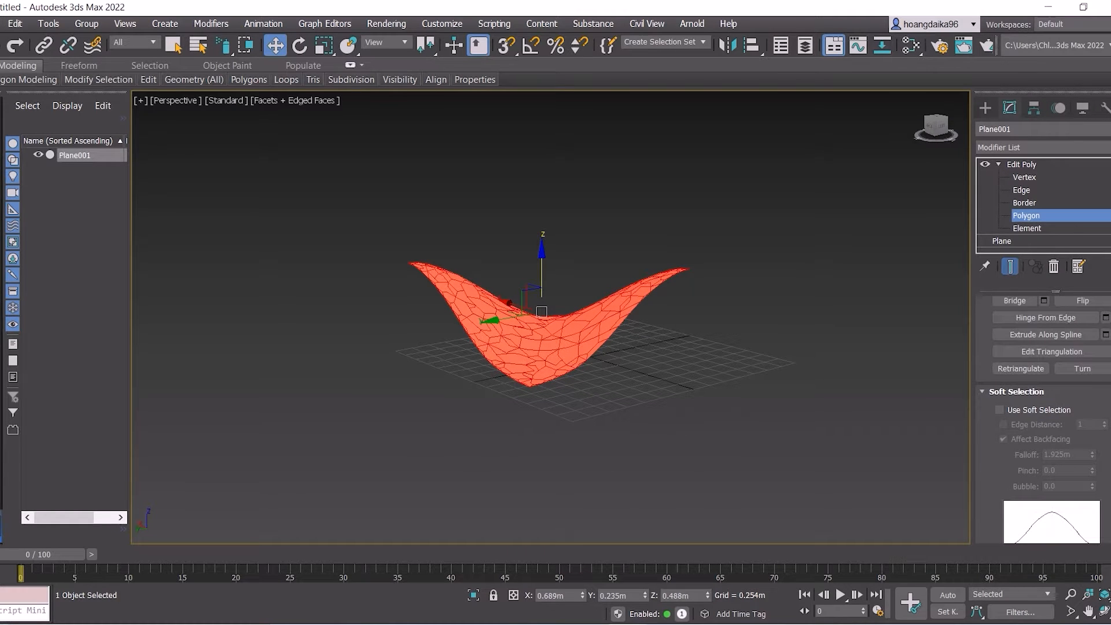
left_click(1010, 267)
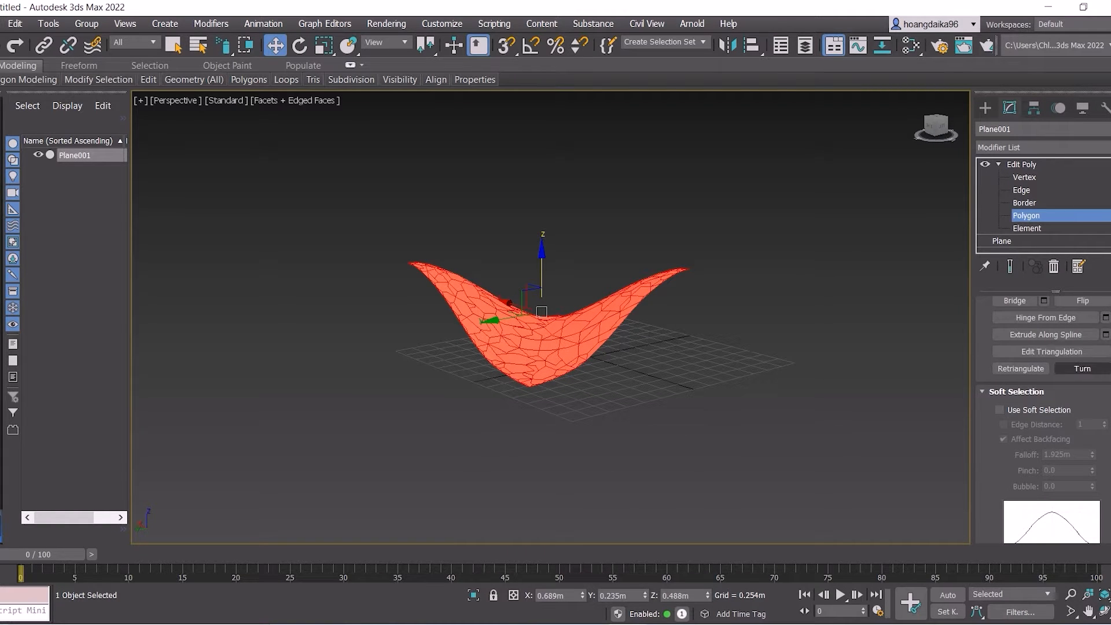
scroll(1043, 420, "up", 8)
scroll(1044, 420, "down", 2)
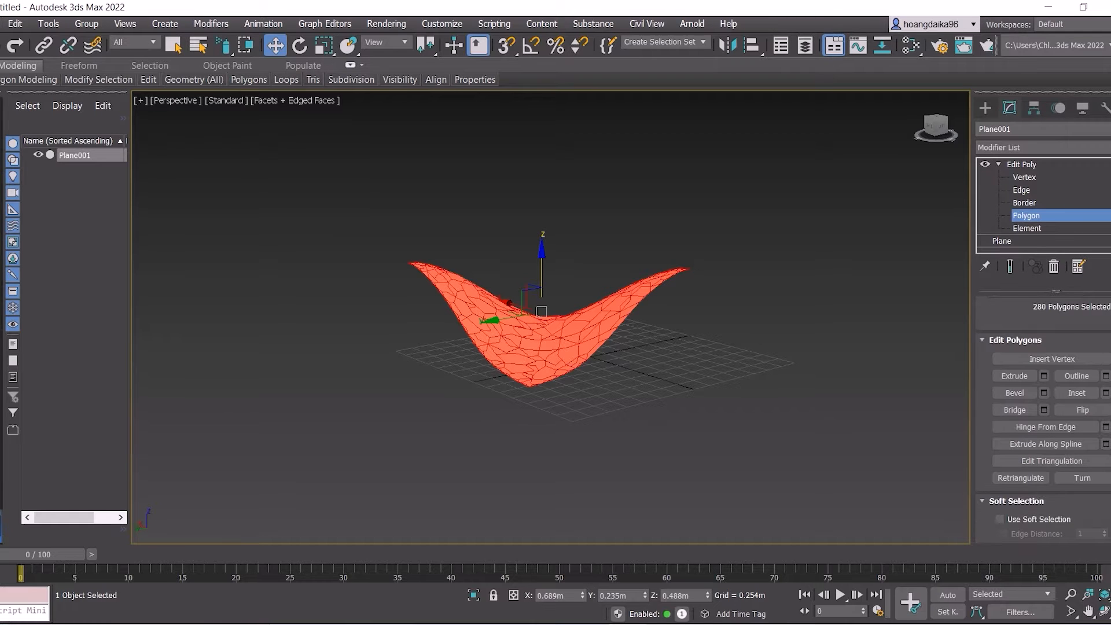
left_click(1105, 392)
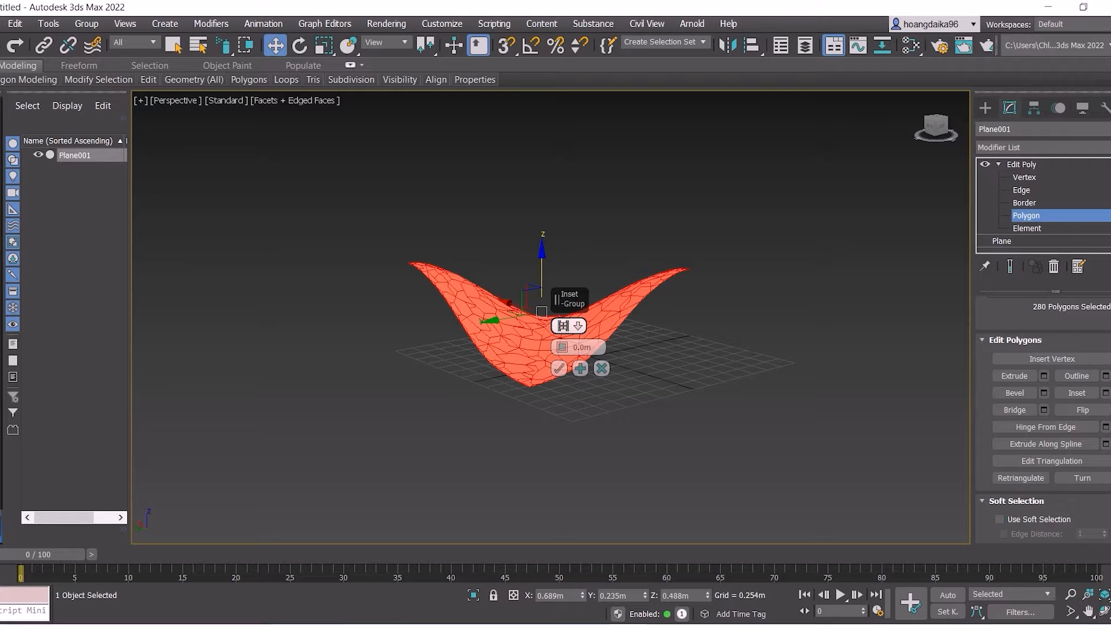
left_click(564, 326)
left_click(599, 352)
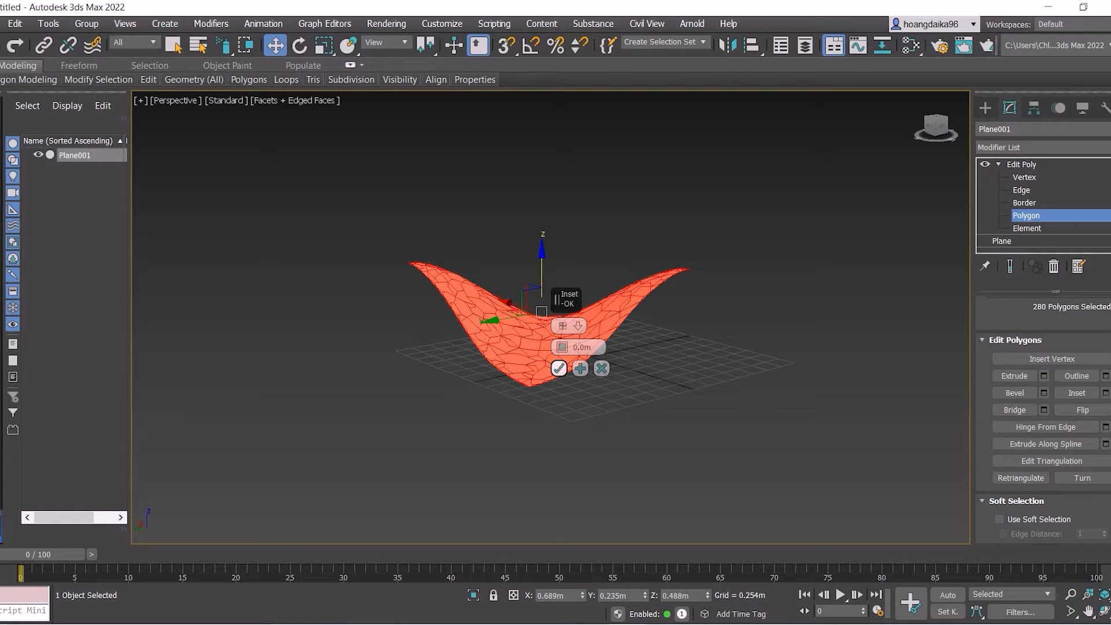
left_click(559, 368)
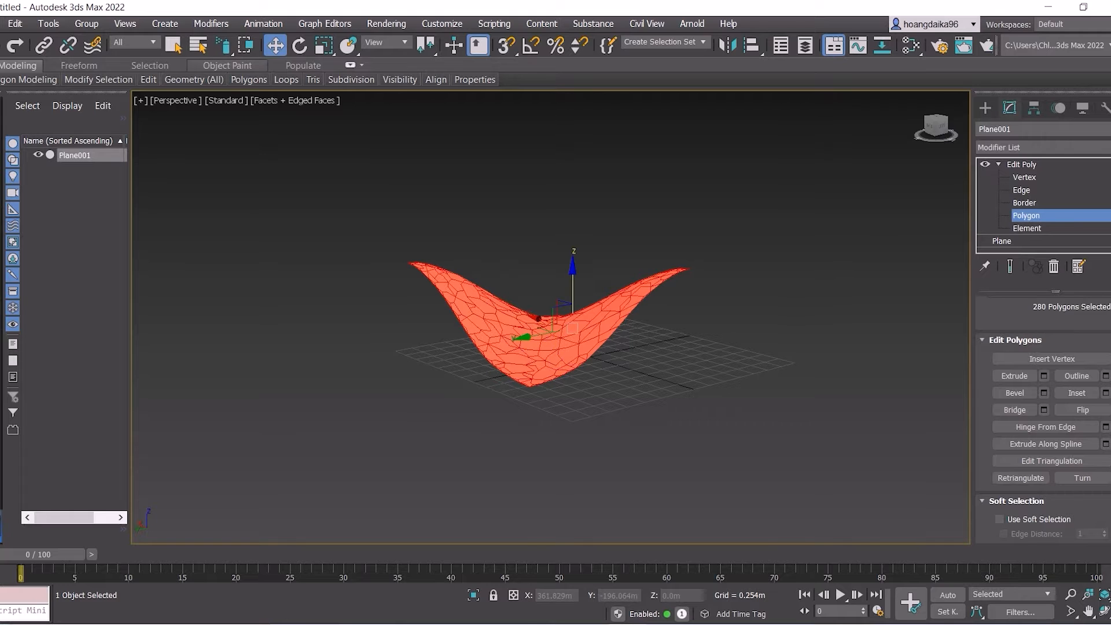
Uniformly scale the inset polygons down in several passes until each shrinks to a tiny face at its centre.
left_click(324, 45)
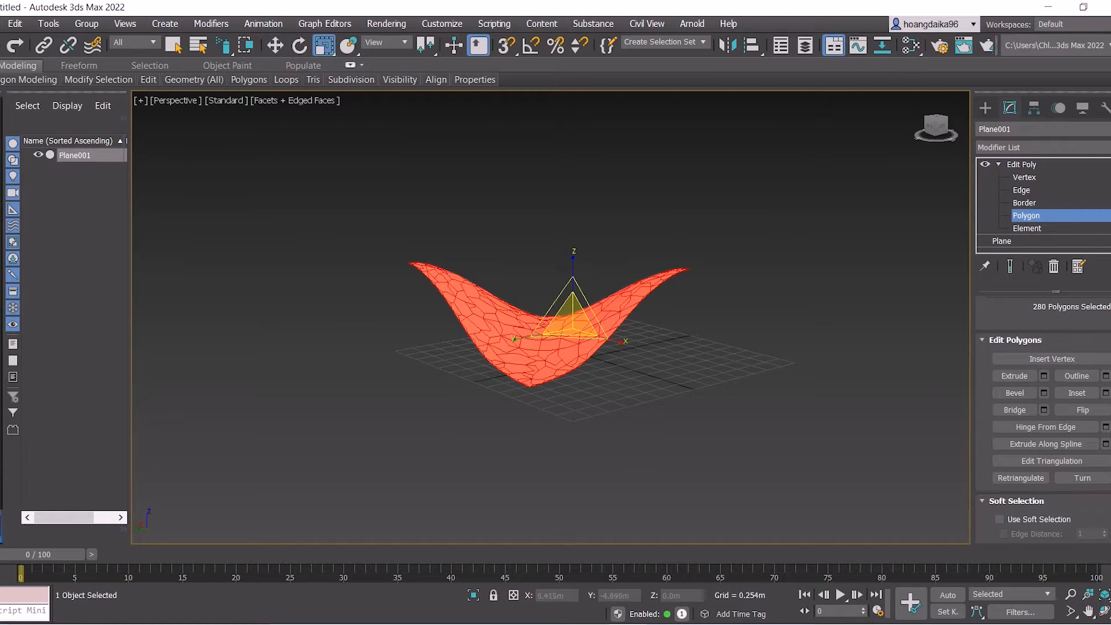
scroll(576, 301, "up", 3)
left_click_drag(569, 340, 570, 395)
middle_click_drag(724, 342, 671, 389, "alt")
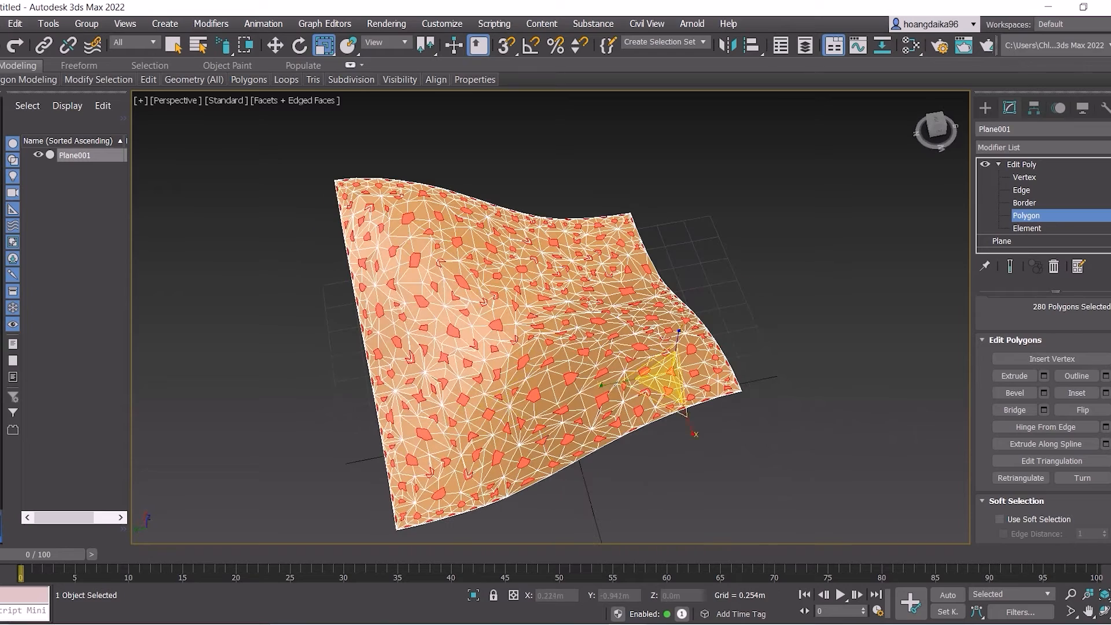
left_click_drag(593, 401, 593, 435)
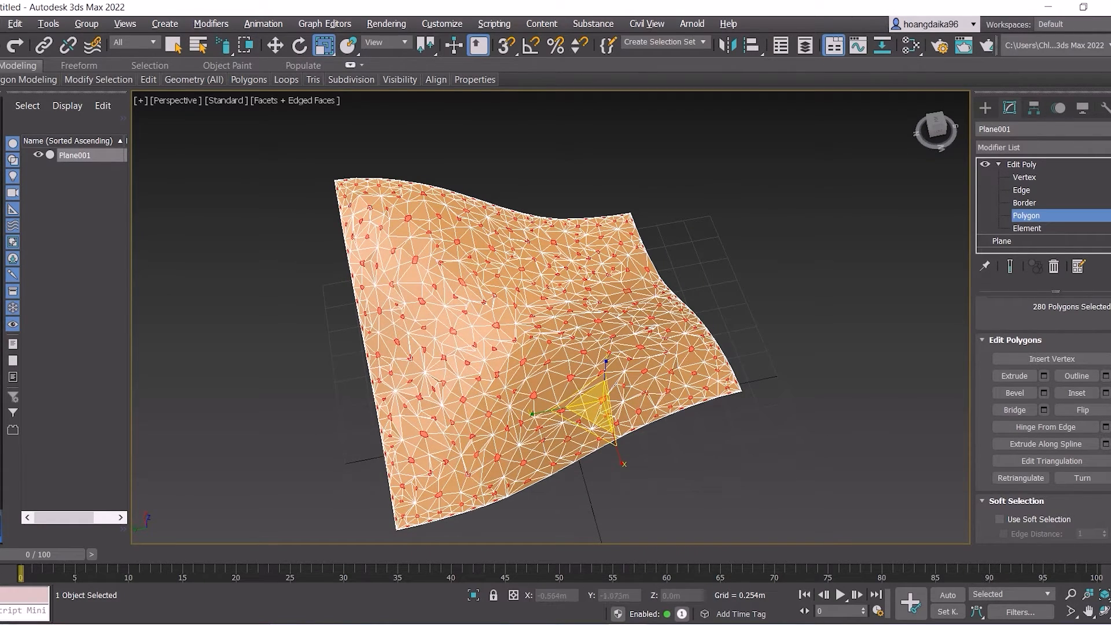
middle_click_drag(714, 457, 728, 396, "alt")
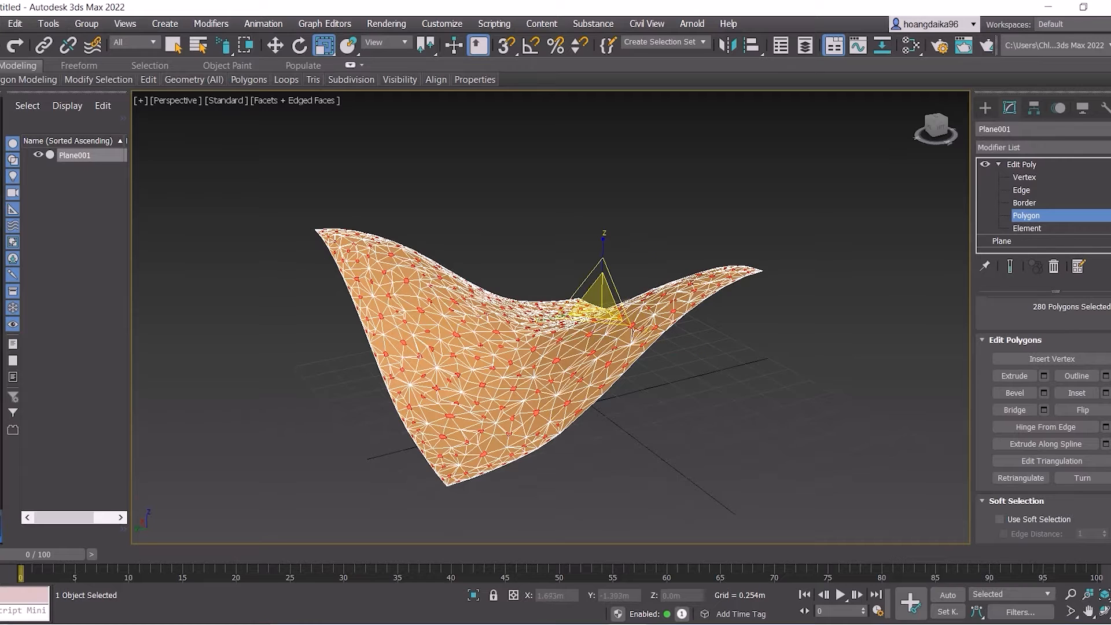
left_click_drag(601, 303, 602, 317)
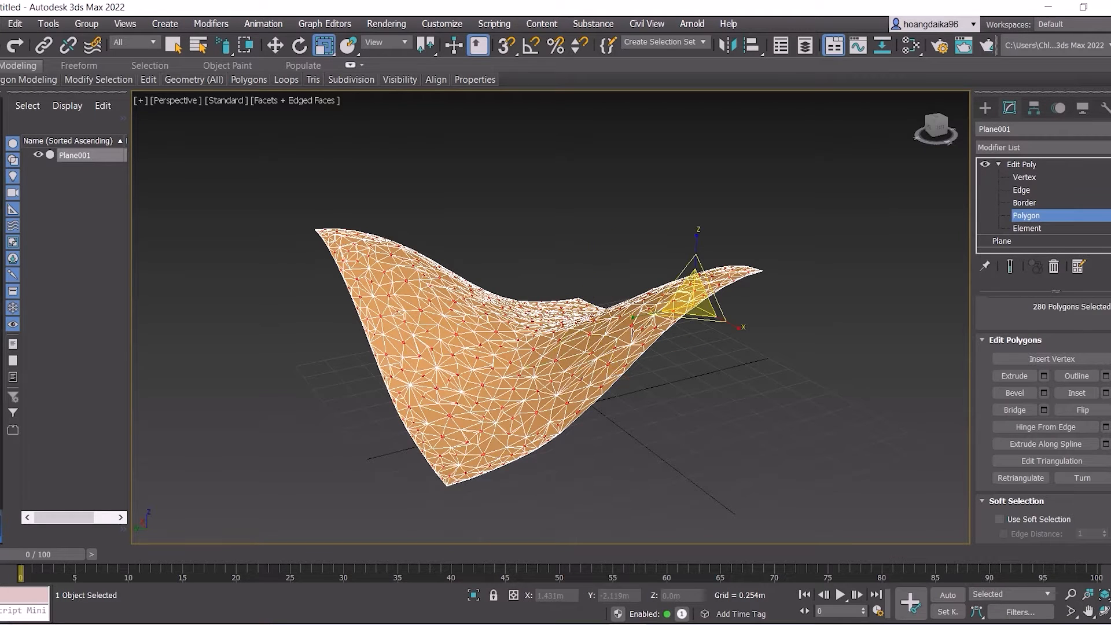
Clear the polygon selection, return to whole-object level and switch to the Move tool.
key("ctrl+d")
scroll(687, 303, "down", 3)
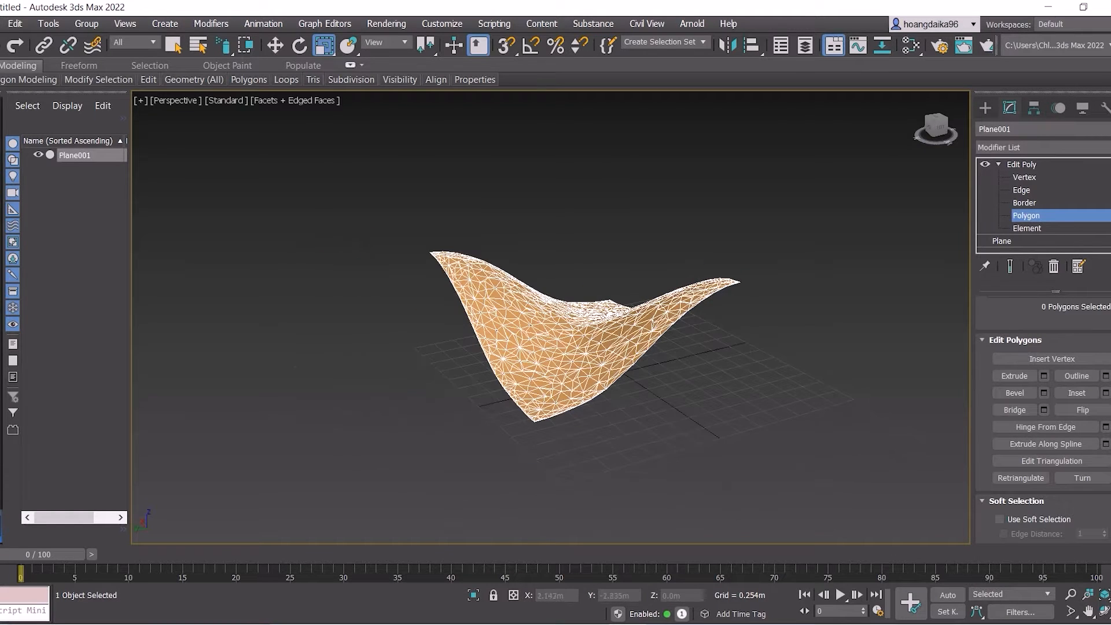
key("4")
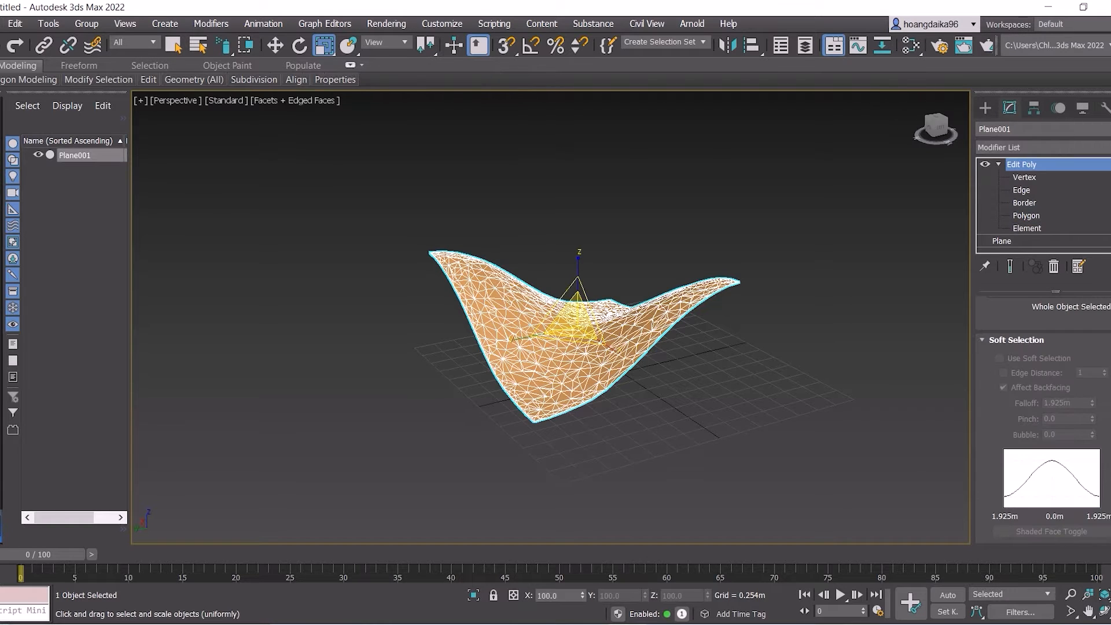
key("w")
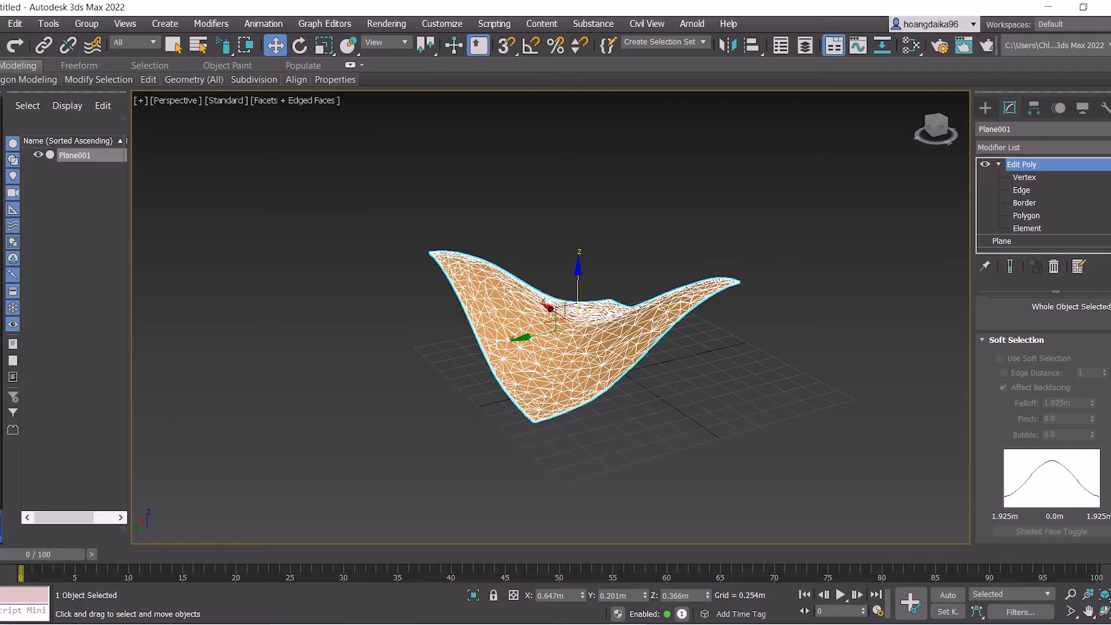
left_click_drag(935, 124, 892, 126)
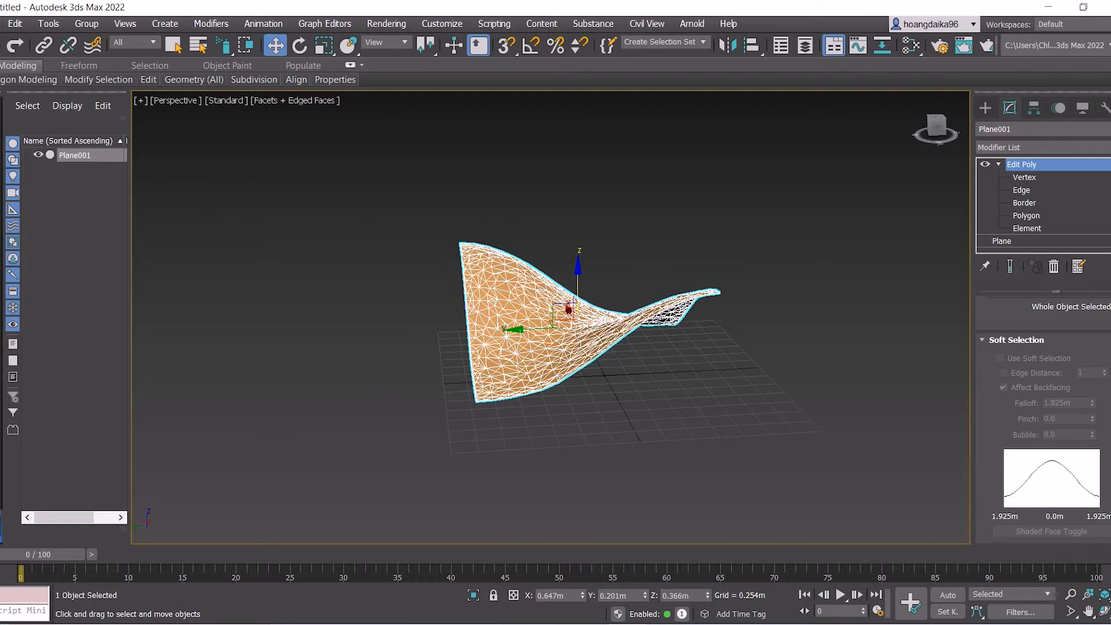
Clone the patterned surface into two independent copies, Plane002 and Plane003, spaced in a row beside the original.
left_click_drag(569, 310, 840, 298, "shift")
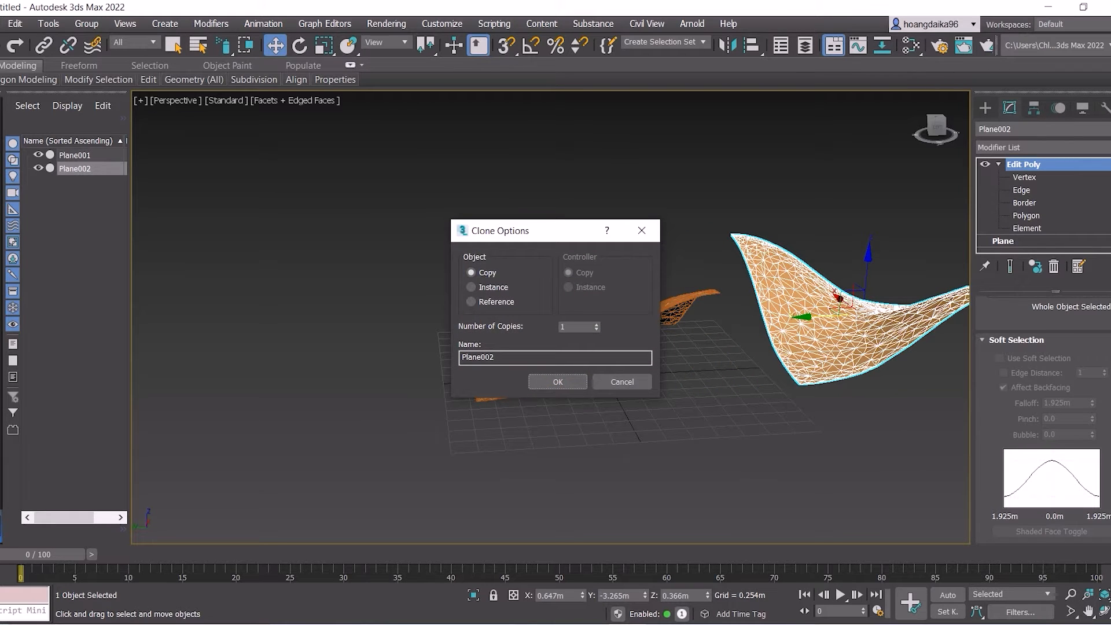
left_click(558, 382)
scroll(558, 382, "down", 3)
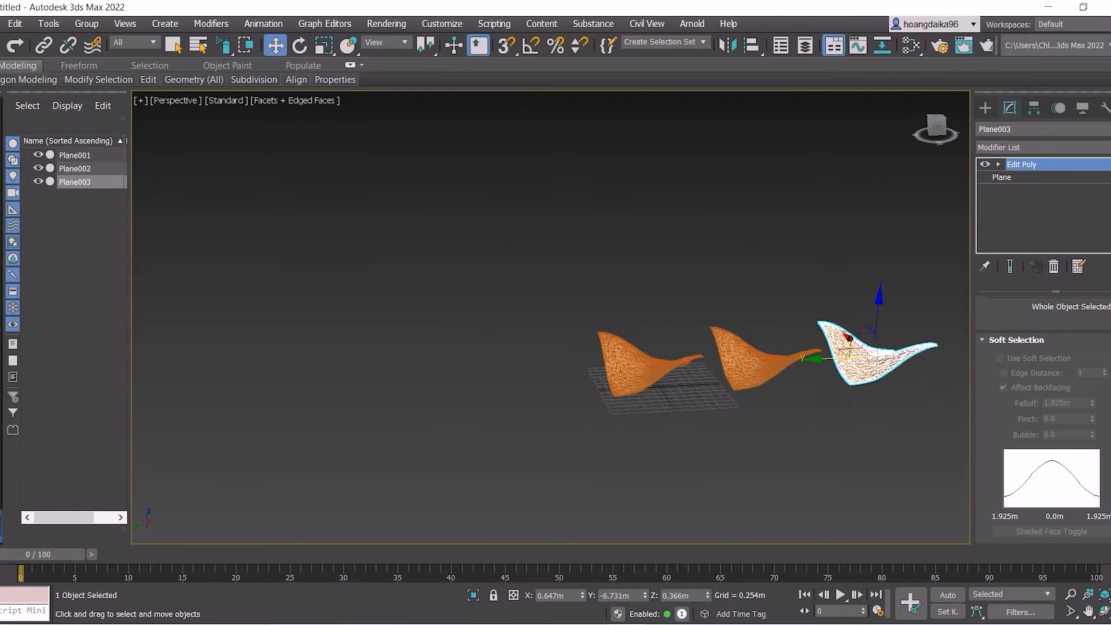
Select the middle surface Plane002, switch its Edit Poly to border level and select all of its borders.
left_click(74, 168)
key("z")
left_click(998, 165)
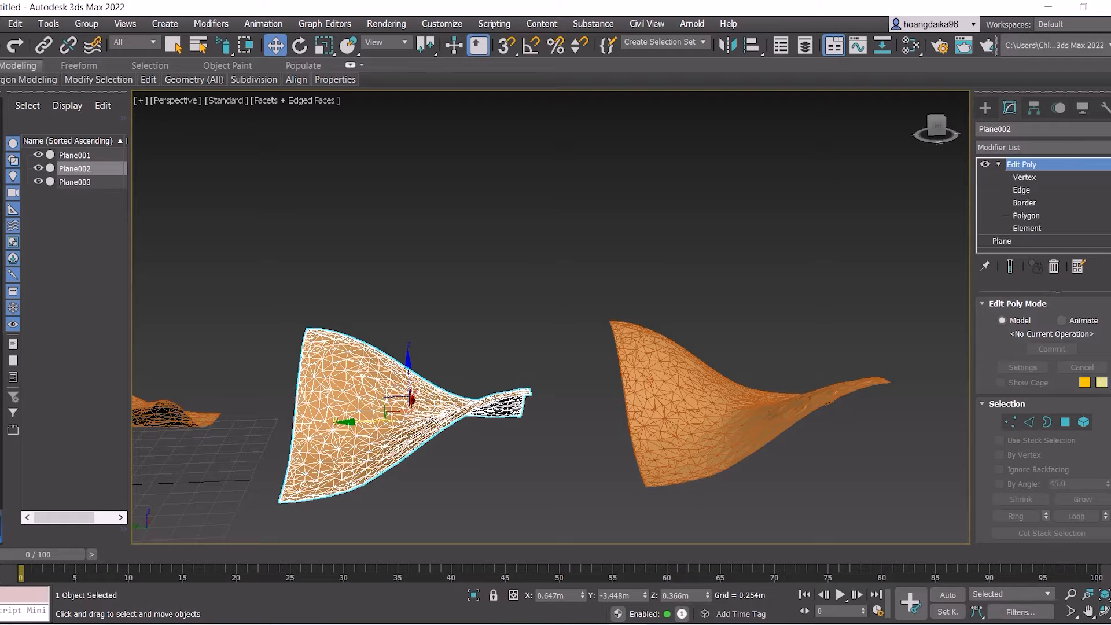
key("3")
middle_click_drag(550, 318, 486, 309, "alt")
key("ctrl+a")
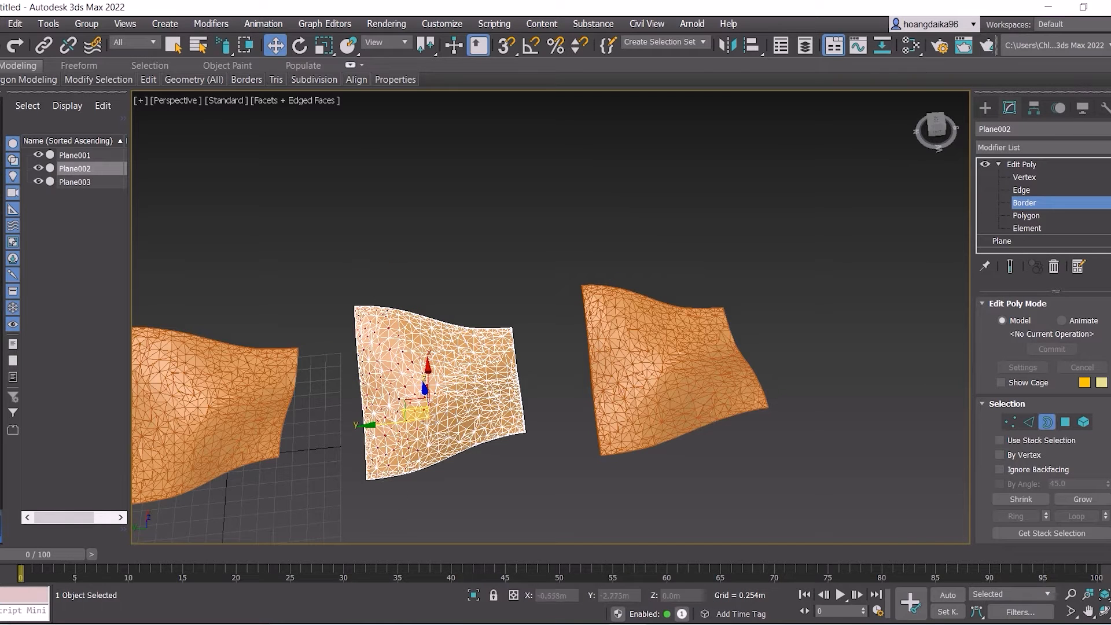
Try picking single borders at several points across Plane002 and along its outer edge.
left_click(457, 335)
left_click(480, 359)
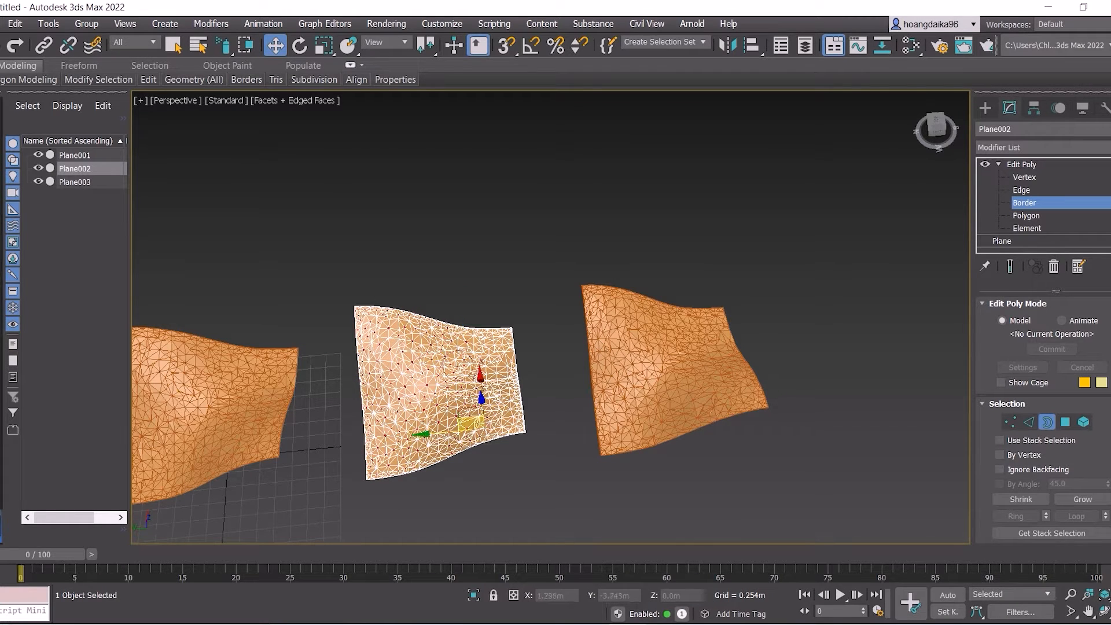
left_click(509, 371)
left_click(520, 434)
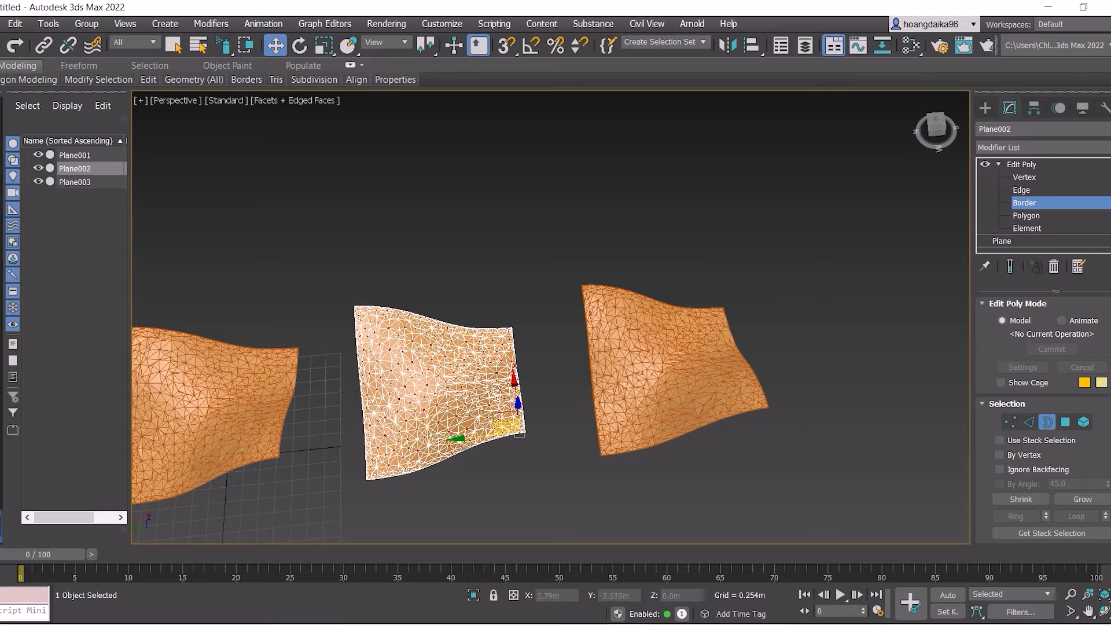
left_click(408, 310)
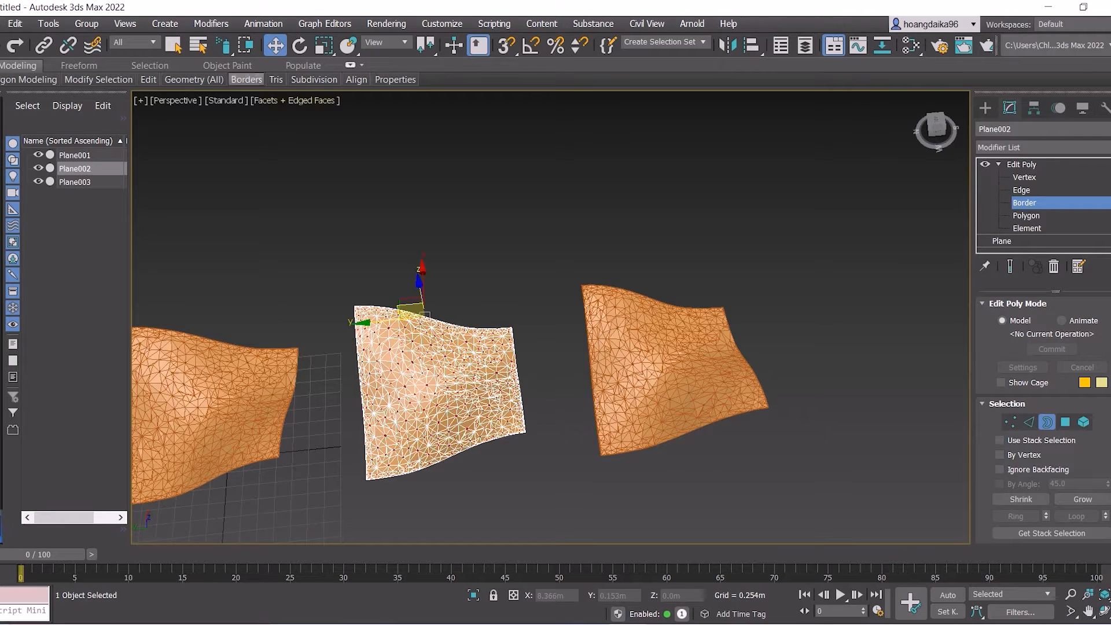
Set the selection region to rectangular, select all borders of Plane002 and remove the outer edge border from the selection.
mouse_move(223, 45)
left_mouse_down()
mouse_move(222, 93)
mouse_move(223, 63)
left_mouse_up()
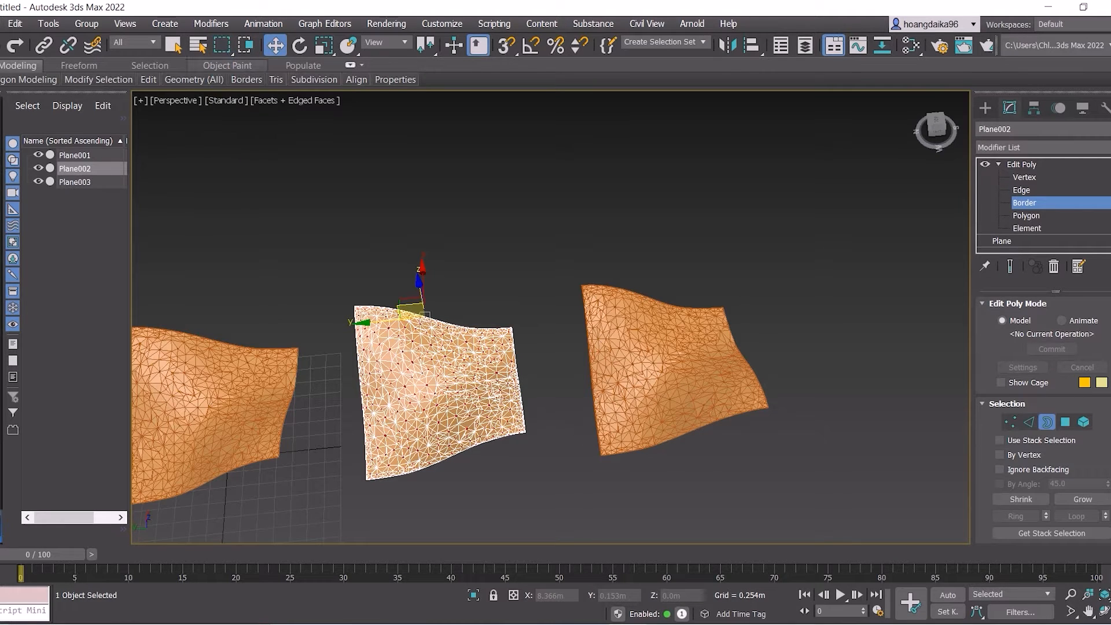
left_click(463, 394)
scroll(467, 394, "up", 5)
scroll(236, 196, "down", 4)
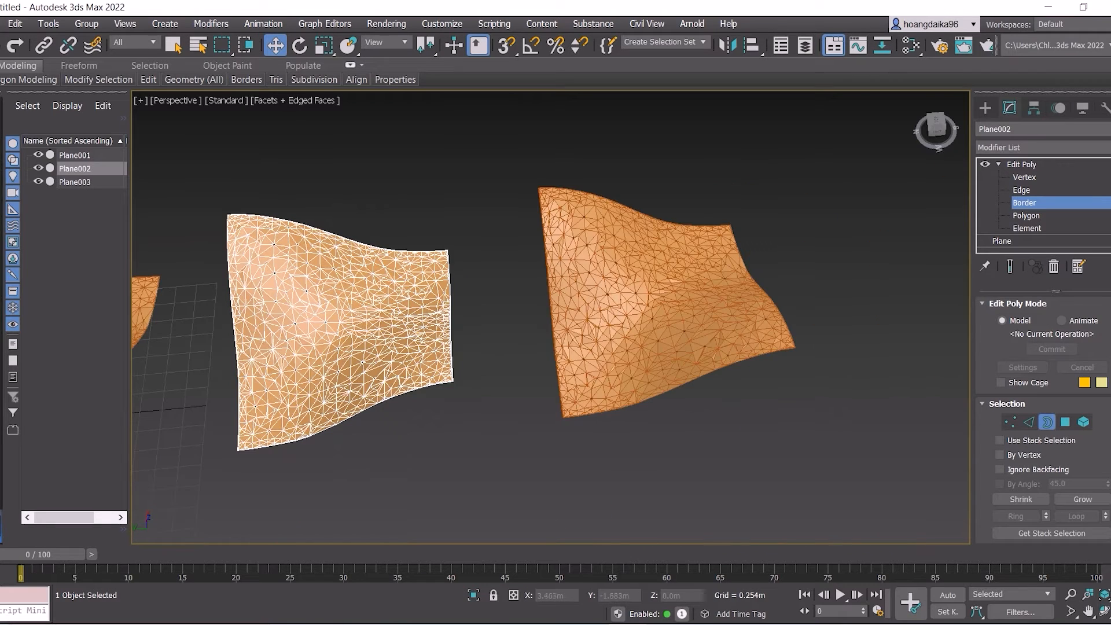
left_click_drag(342, 383, 478, 470)
scroll(252, 142, "up", 4)
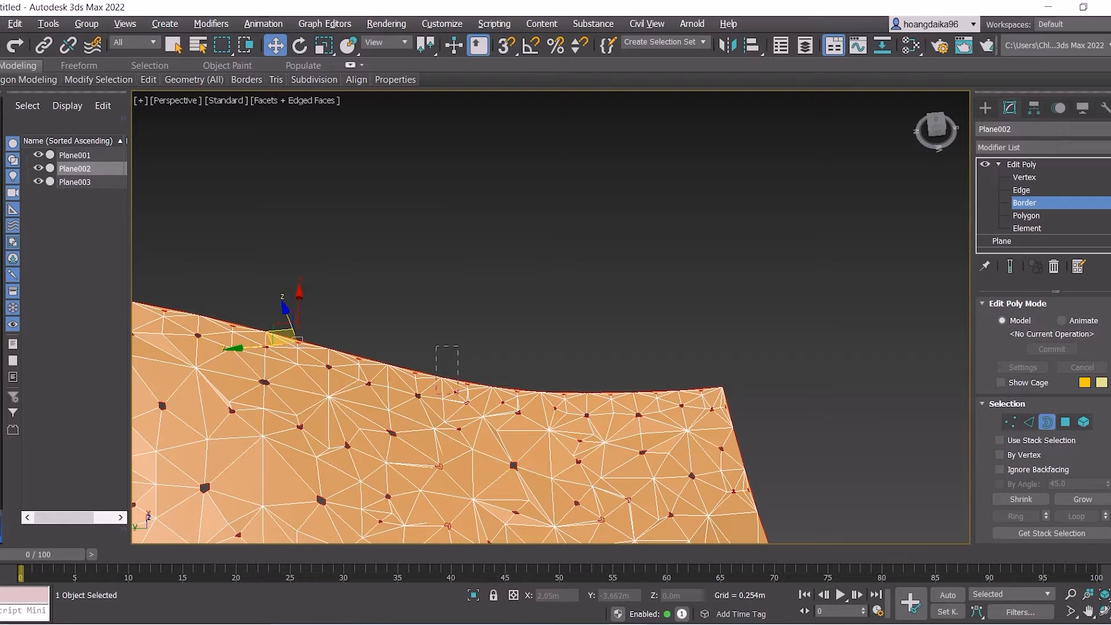
left_click_drag(458, 393, 458, 394)
scroll(550, 319, "down", 3)
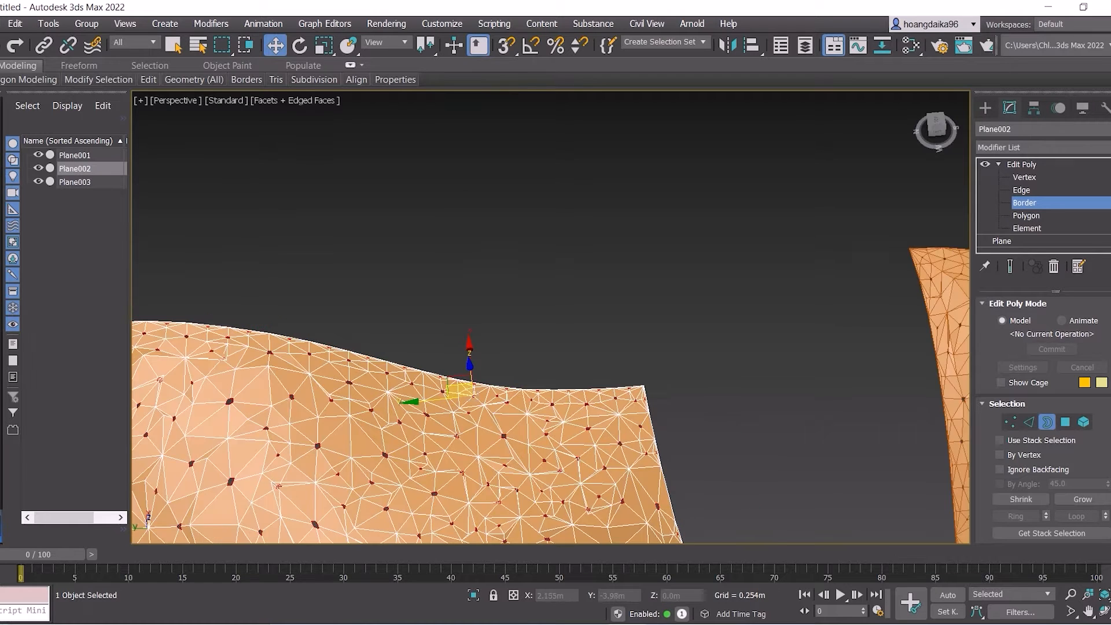
Uniformly scale up the selected hole borders of Plane002 until the surface becomes an open, irregular lattice.
middle_click_drag(549, 318, 498, 232, "alt")
left_click(526, 168)
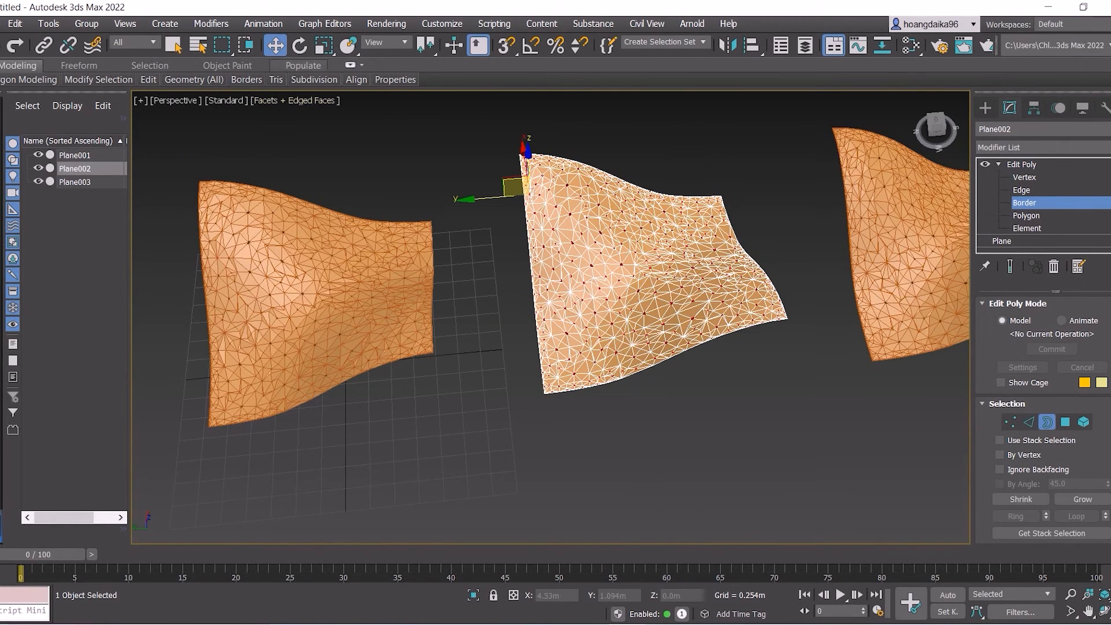
left_click(324, 45)
left_click(703, 342)
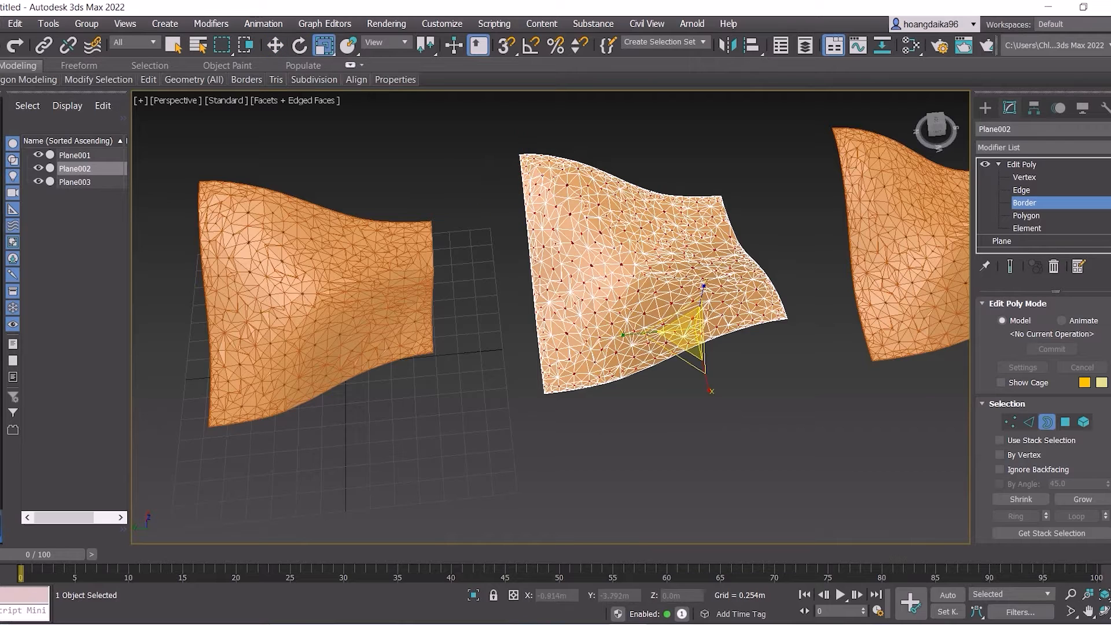
middle_click_drag(549, 318, 550, 260, "alt")
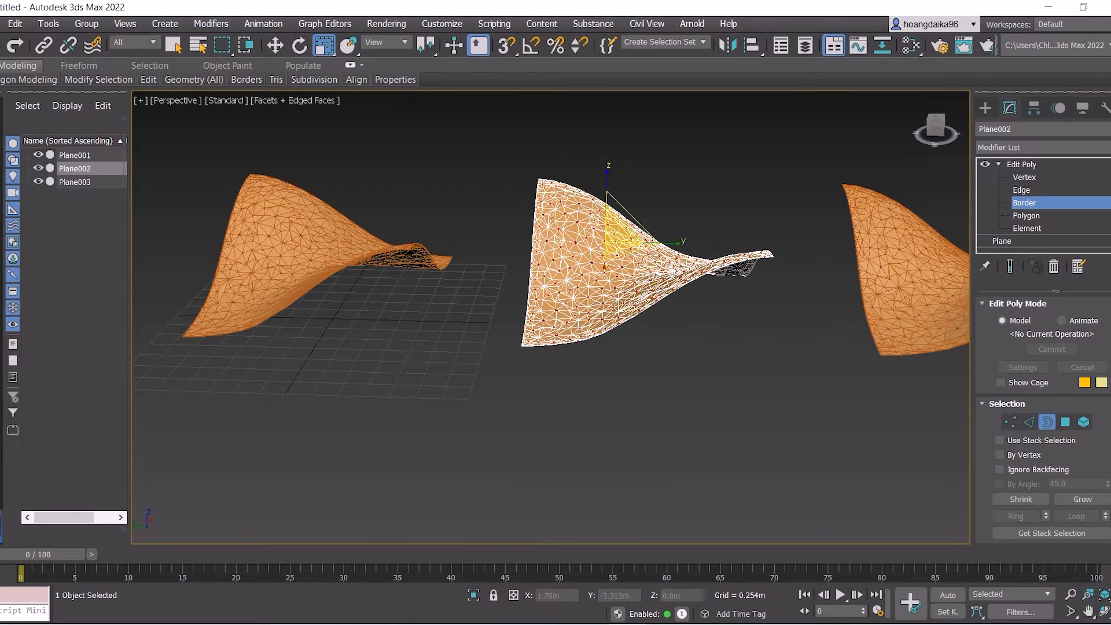
left_click_drag(619, 234, 619, 217)
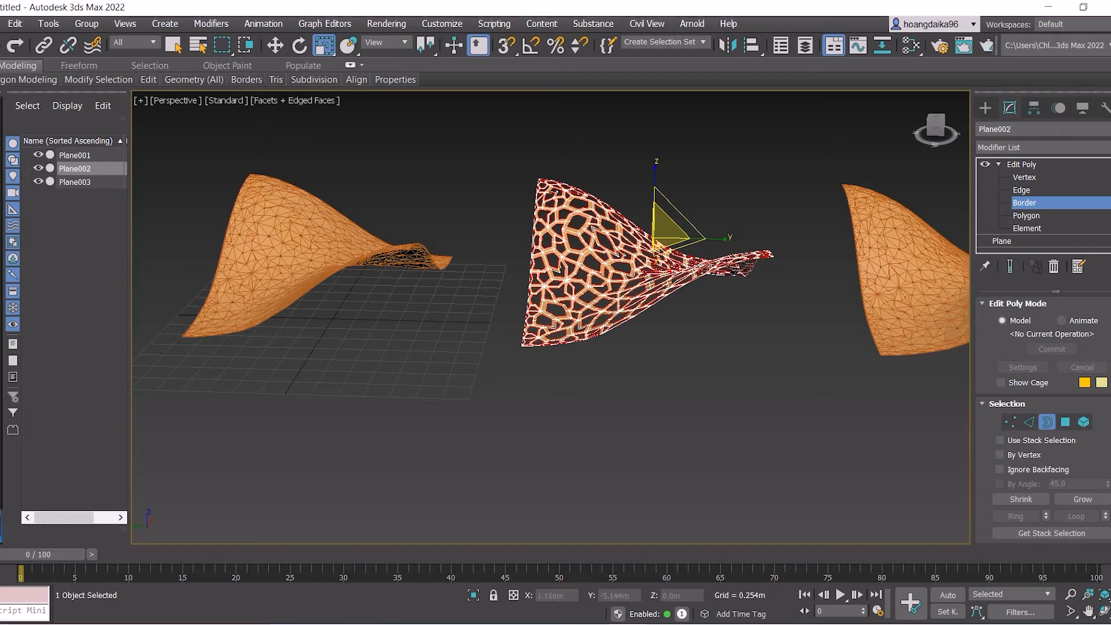
middle_click_drag(619, 217, 590, 226, "alt")
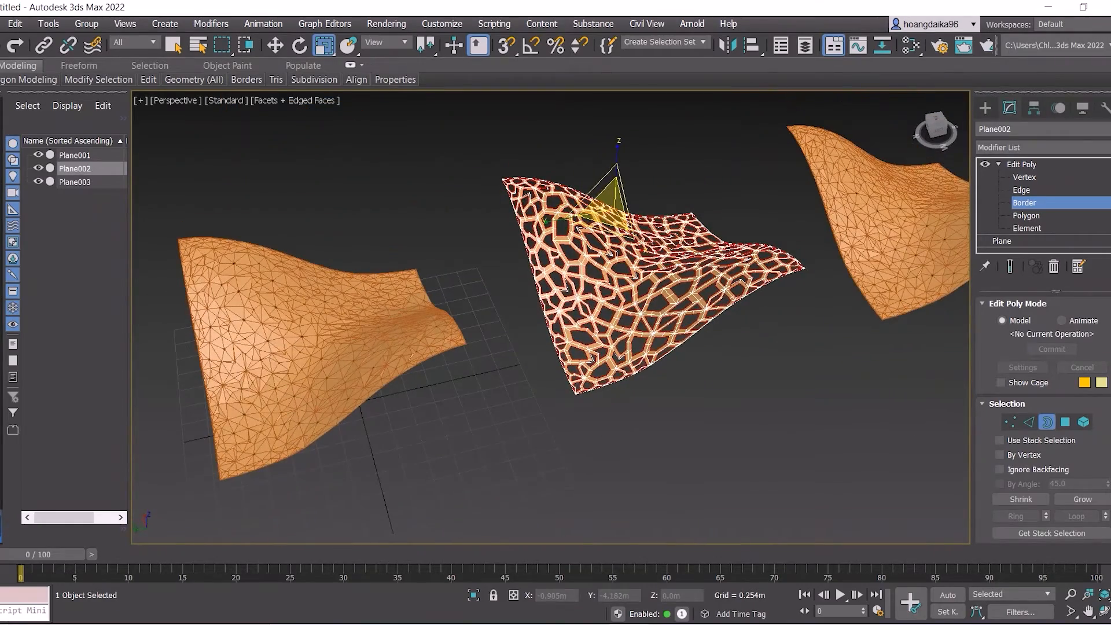
Clear the border selection, return to whole-object level and deselect the lattice surface to check its openings.
key("ctrl+d")
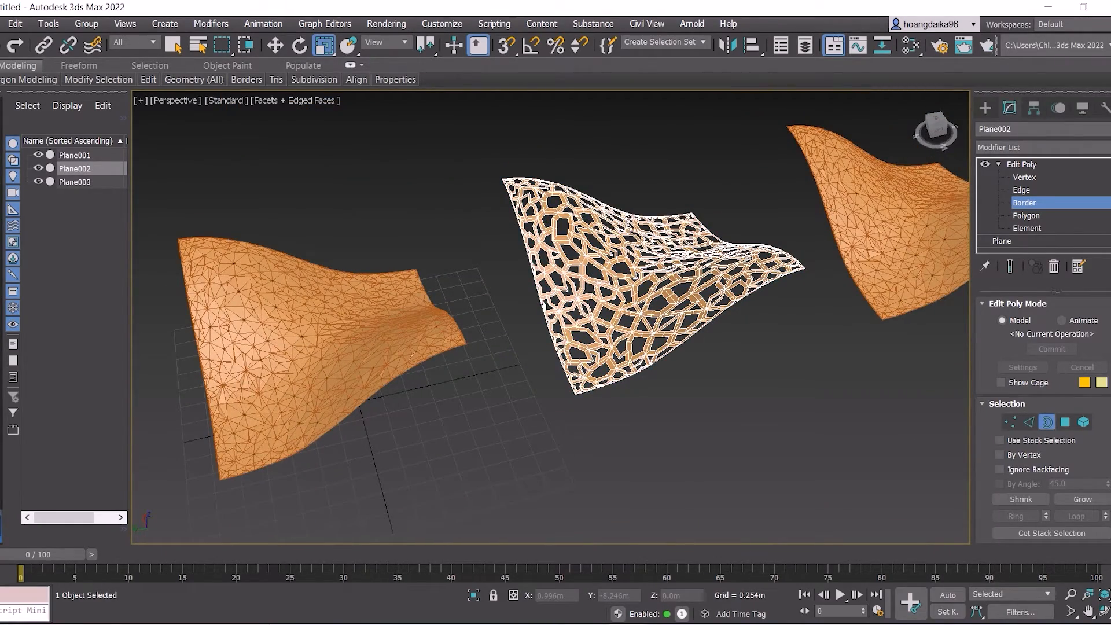
key("ctrl+b")
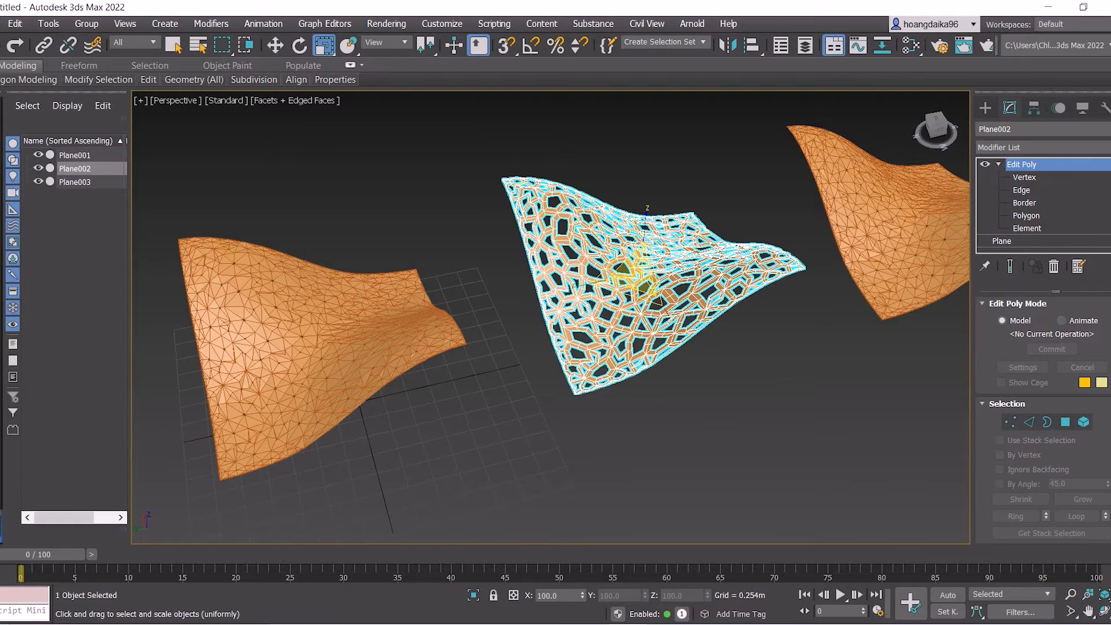
middle_click_drag(550, 318, 579, 327, "alt")
key("ctrl+d")
scroll(550, 318, "up", 3)
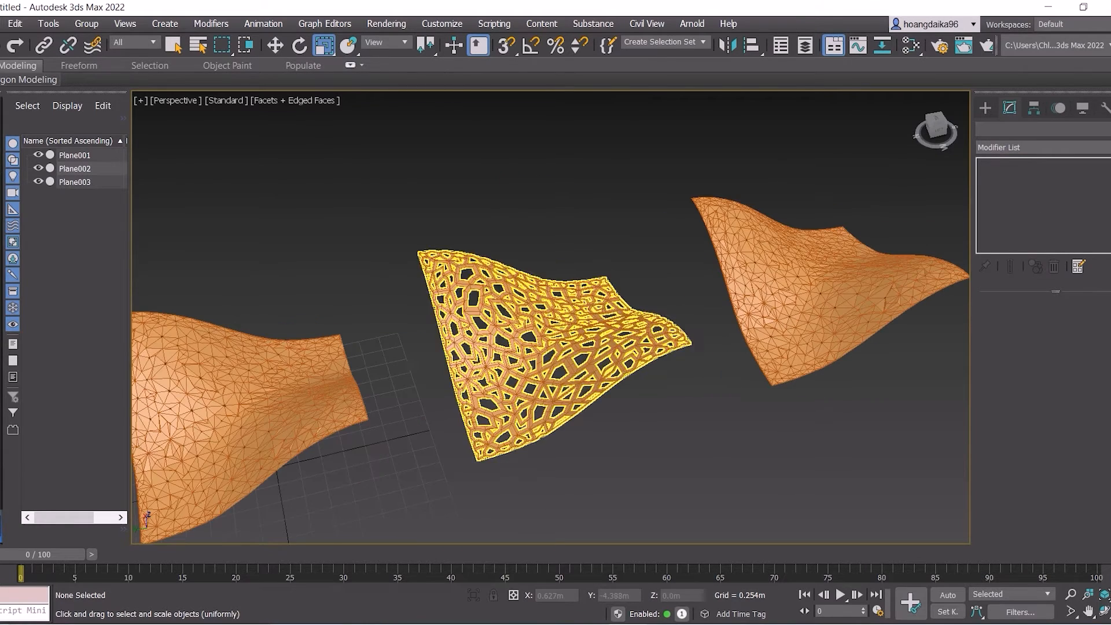
scroll(666, 393, "up", 3)
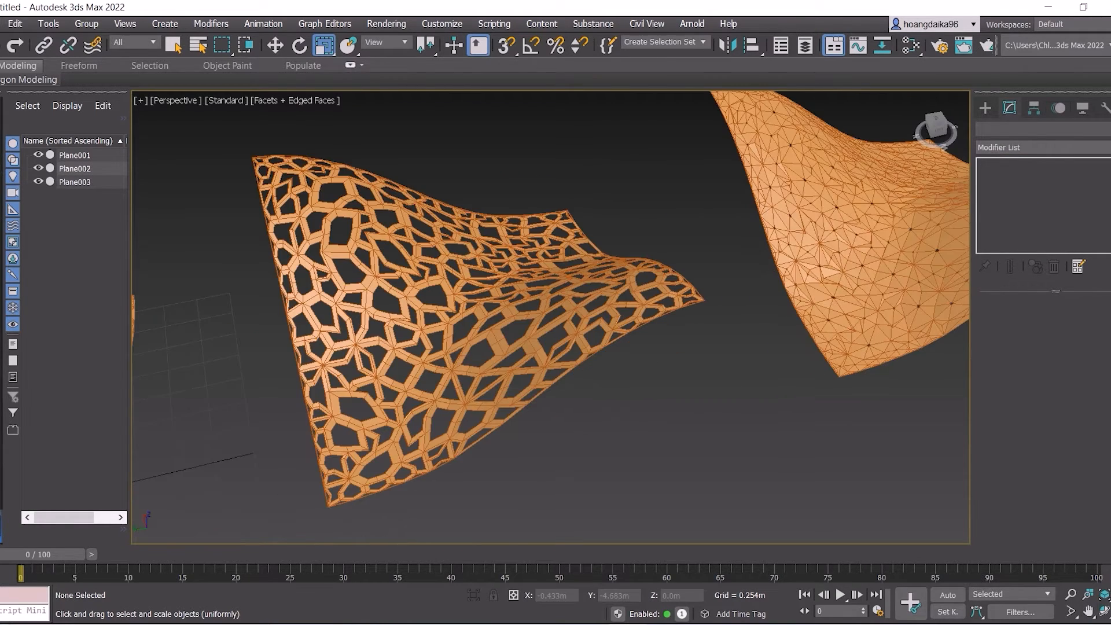
scroll(549, 318, "down", 3)
middle_click_drag(550, 318, 463, 319)
Select the solid copy Plane003, activate the Move tool and switch its Edit Poly to border level.
left_click(717, 307)
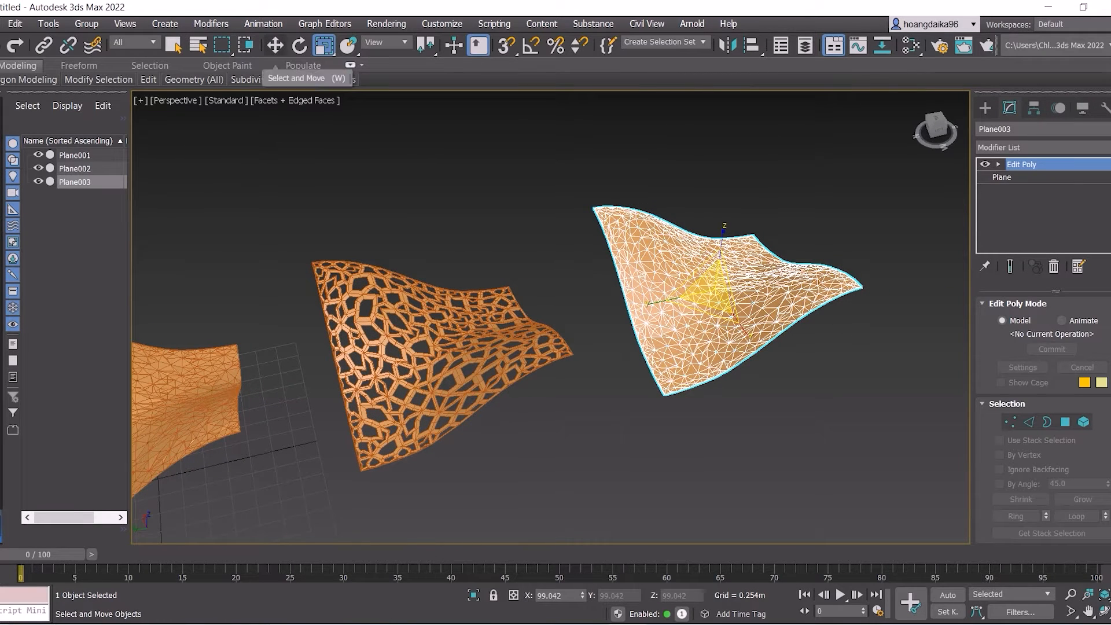
left_click(274, 45)
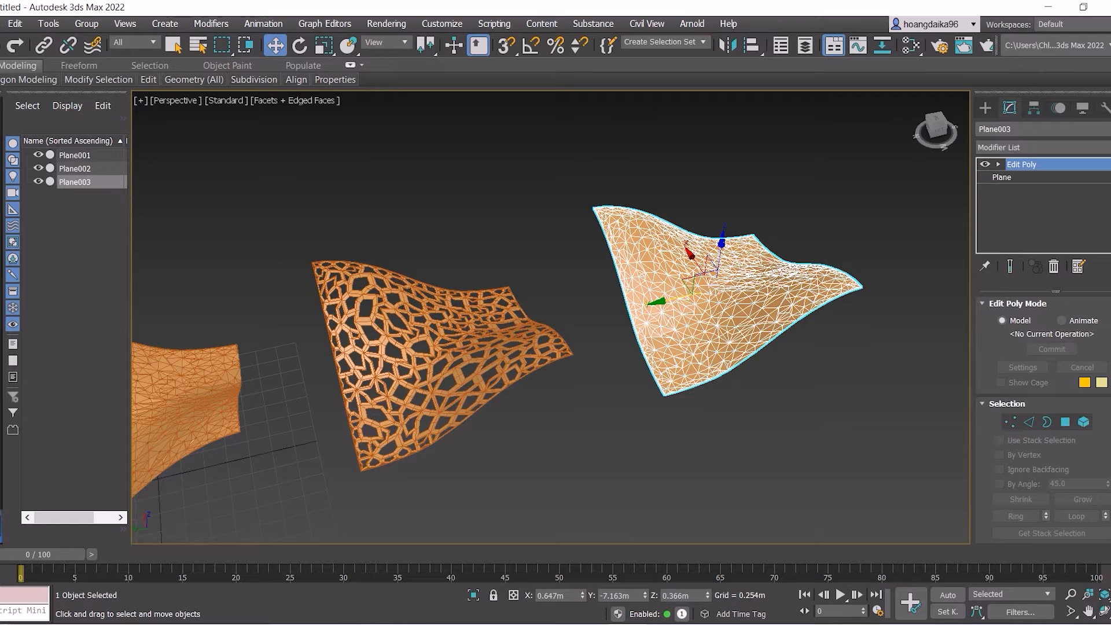
left_click(998, 164)
key("3")
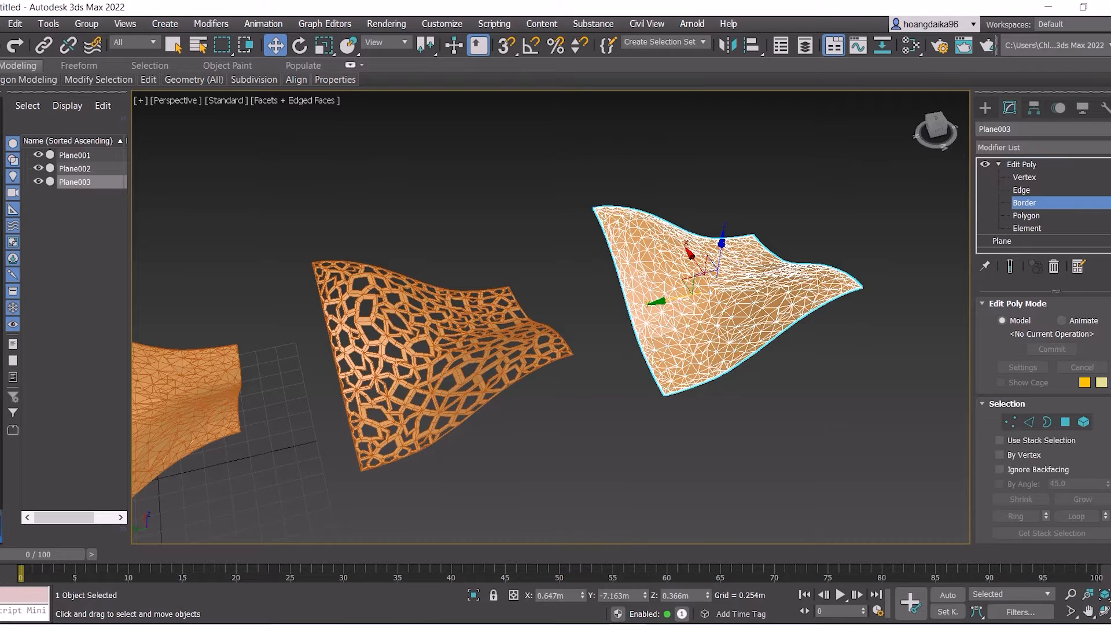
scroll(908, 367, "down", 2)
middle_click_drag(908, 367, 757, 421)
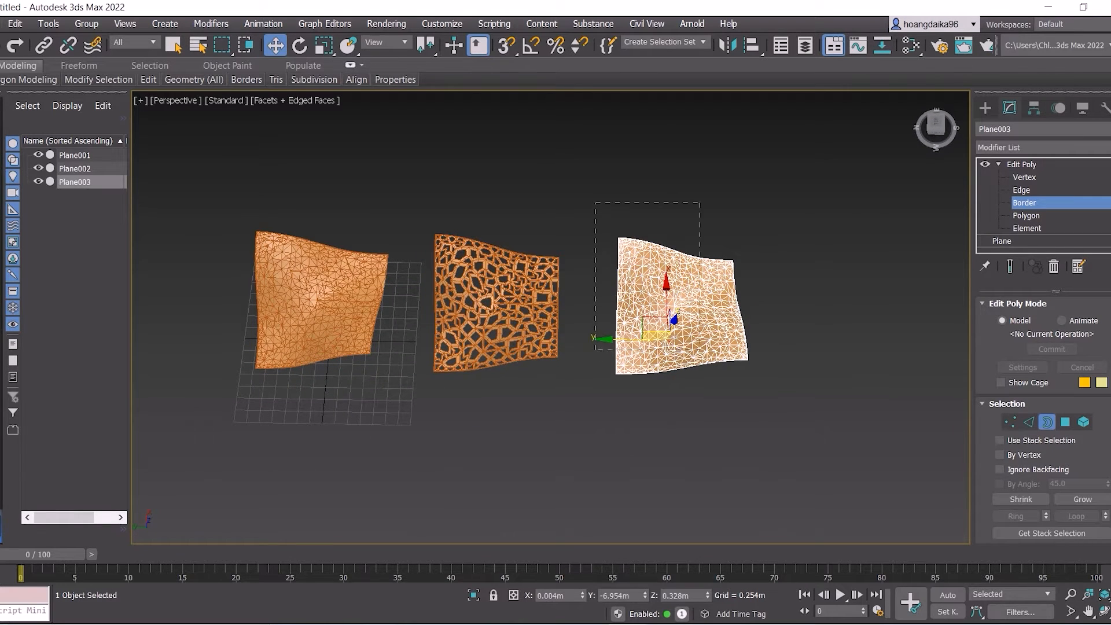
Select all borders of Plane003 and remove its outer edge border from the selection.
left_click_drag(766, 397, 596, 203)
scroll(728, 253, "up", 4)
scroll(686, 256, "up", 4)
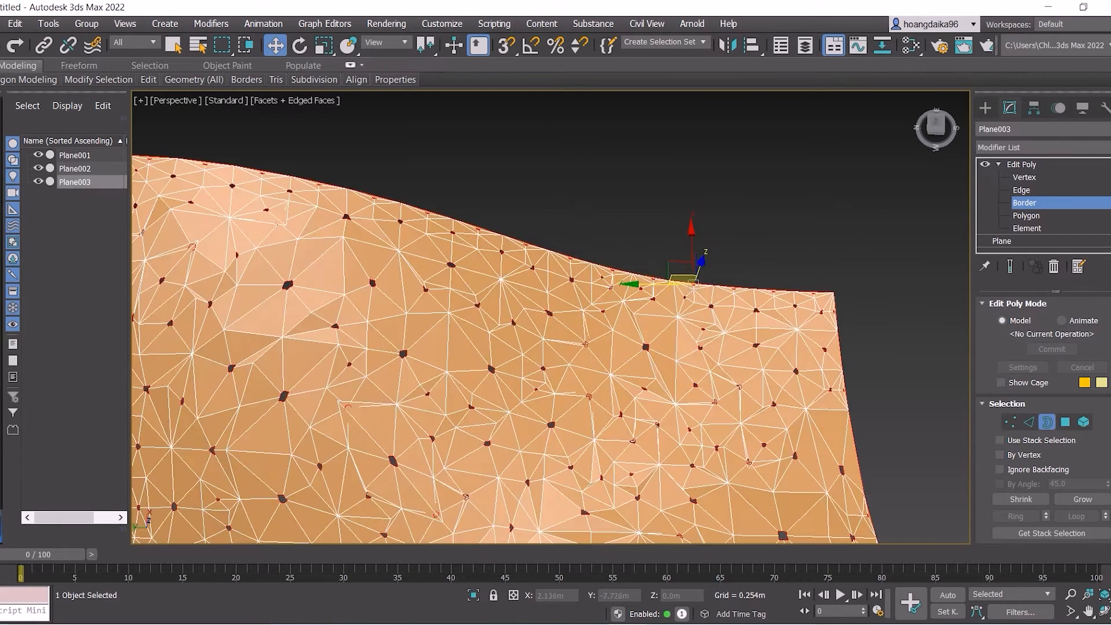
left_click(673, 282, "alt")
scroll(641, 267, "down", 5)
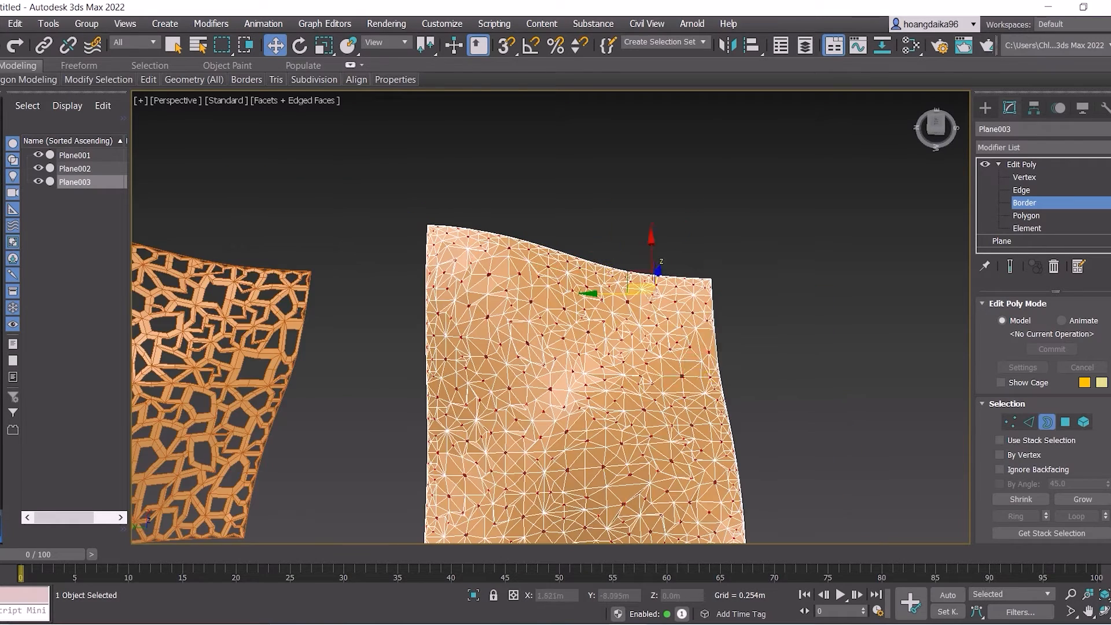
Move the hole borders of Plane003 slightly down along Z to form small spikes, and return to whole-object level.
scroll(732, 425, "down", 2)
middle_click_drag(733, 428, 741, 321, "alt")
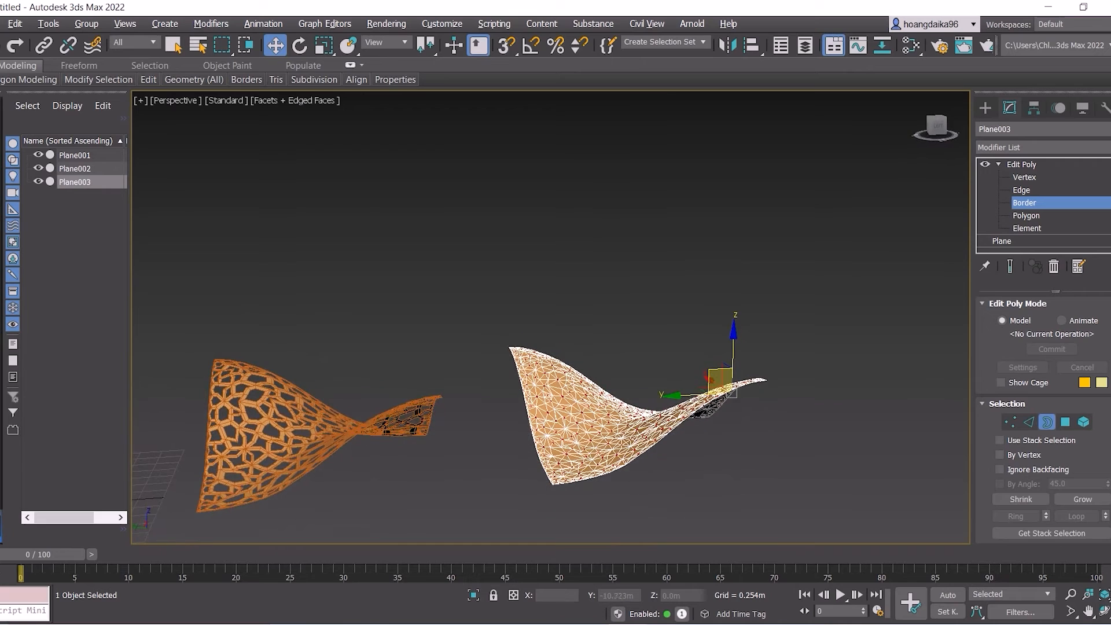
left_click_drag(733, 354, 733, 361)
mouse_move(733, 364)
middle_mouse_down("alt")
mouse_move(642, 346)
mouse_move(585, 350)
mouse_move(616, 379)
mouse_move(730, 356)
middle_mouse_up("alt")
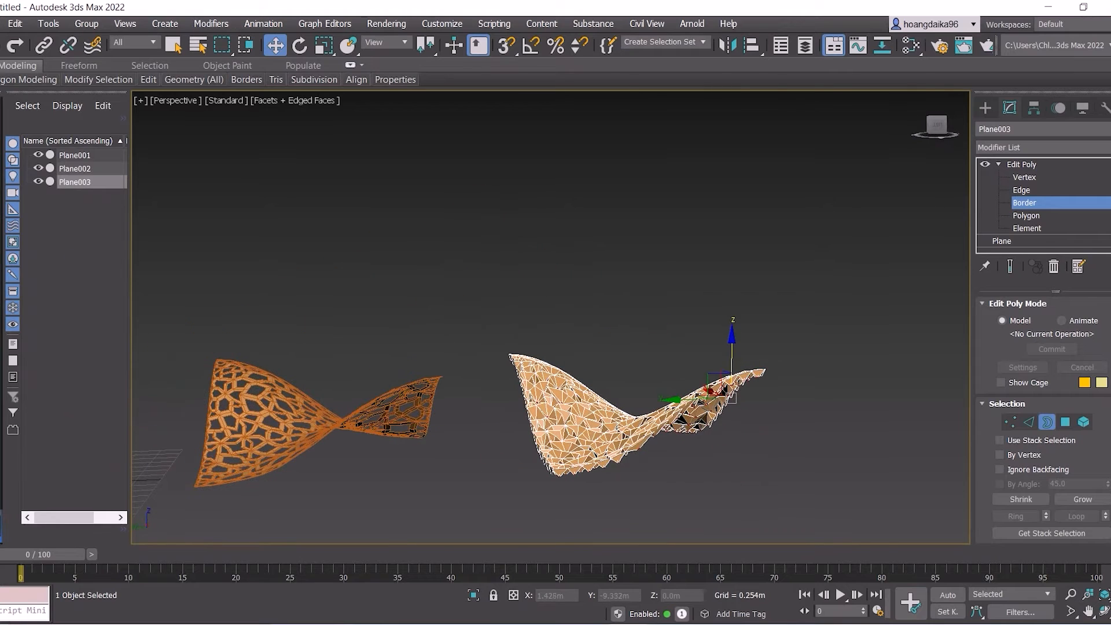
left_click(804, 452)
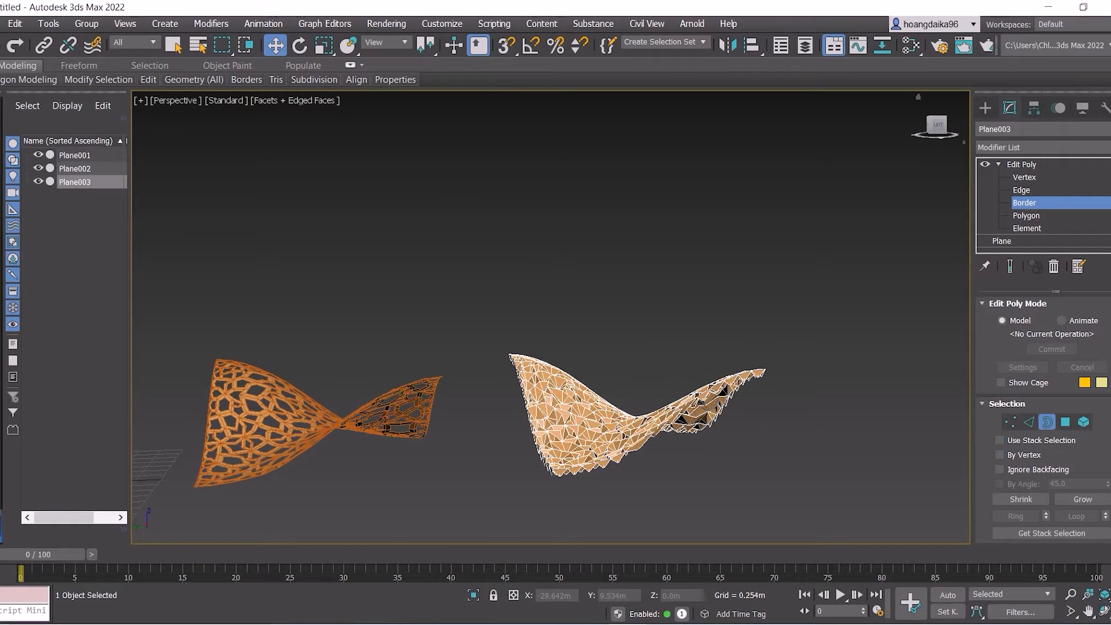
left_click(1021, 165)
scroll(818, 222, "down", 5)
middle_click_drag(567, 301, 607, 349)
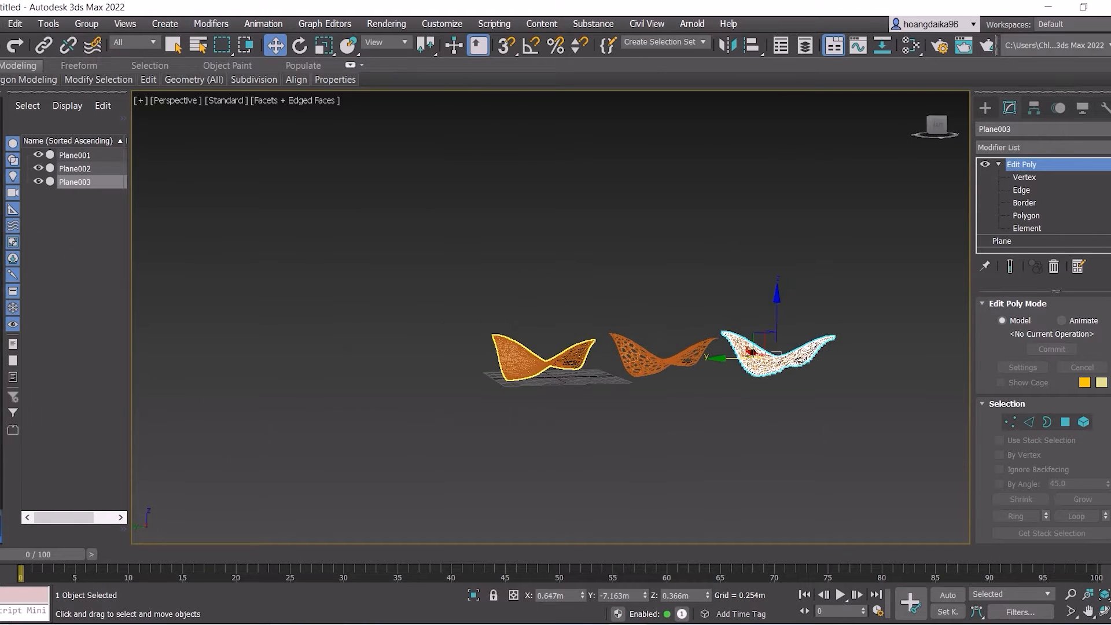
Select the original surface Plane001 and add a Morpher modifier above its Edit Poly.
left_click(74, 155)
key("z")
mouse_move(565, 399)
middle_mouse_down("alt")
mouse_move(599, 431)
mouse_move(572, 411)
middle_mouse_up("alt")
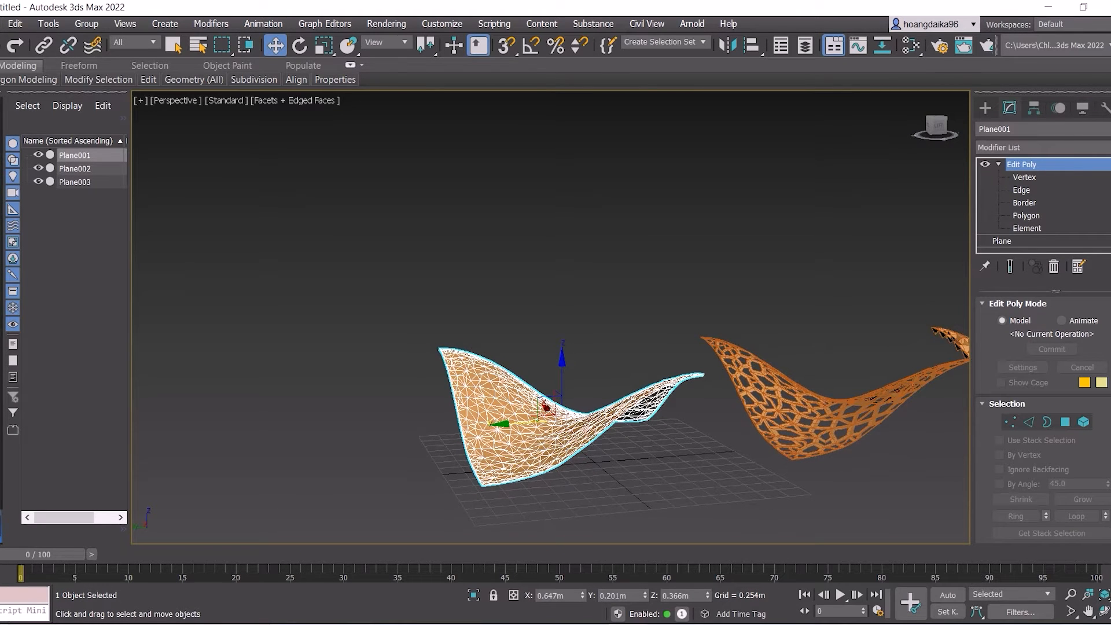
left_click(1102, 148)
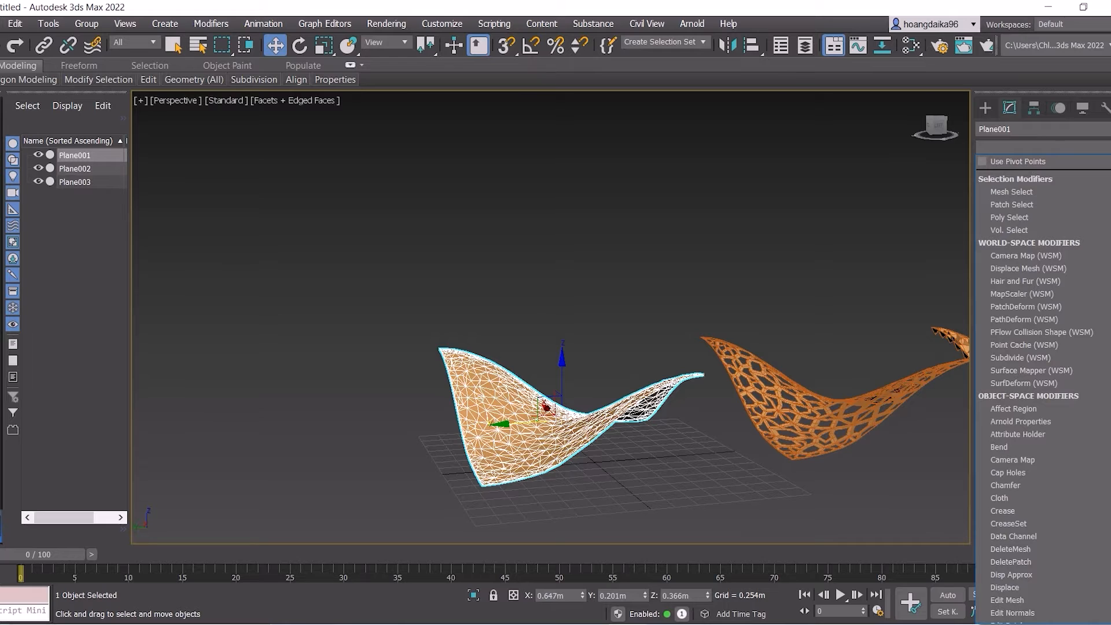
key("m")
key("o")
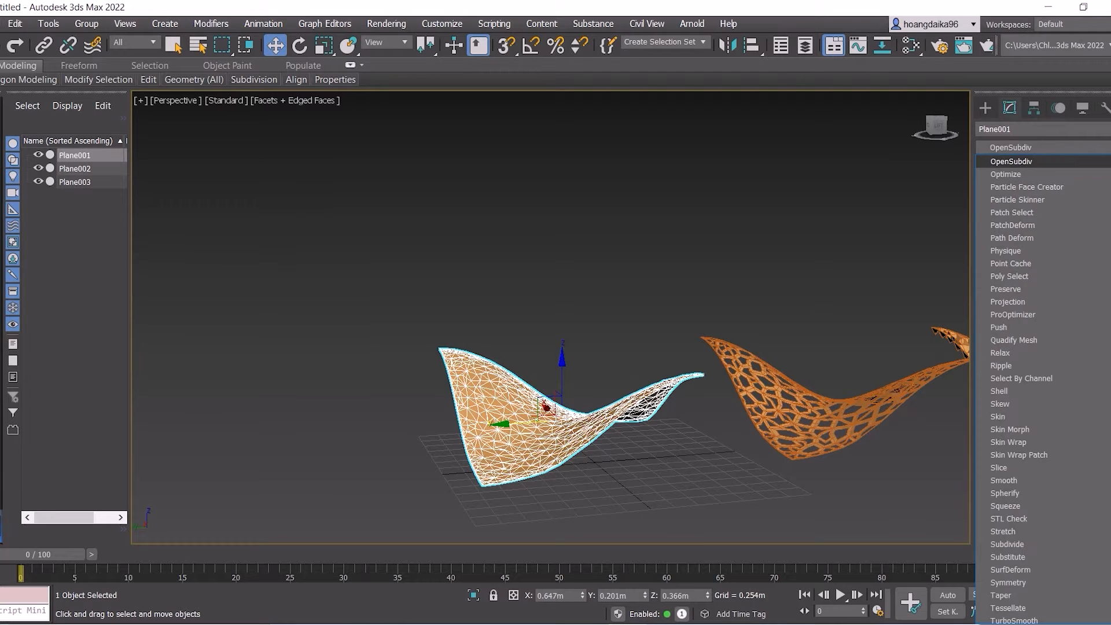
key("m")
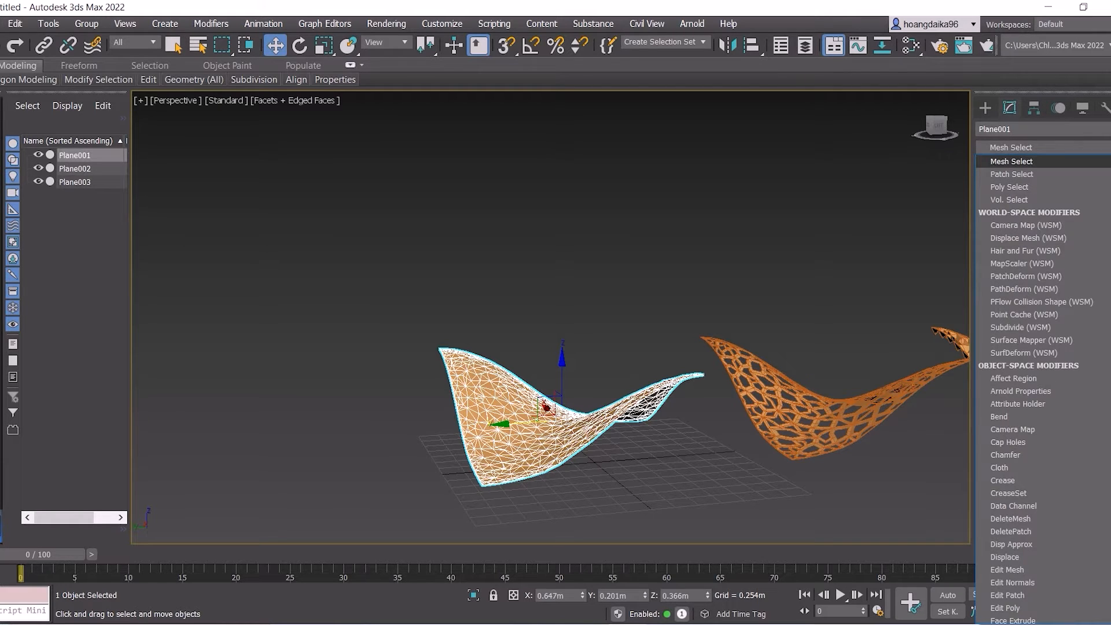
scroll(1043, 341, "down", 13)
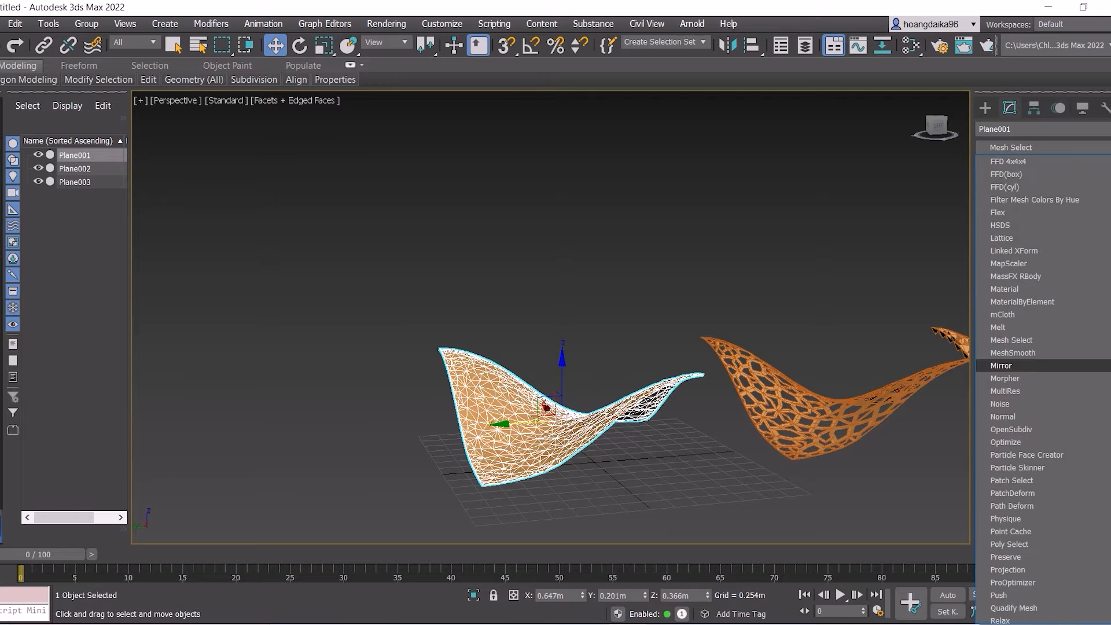
scroll(1041, 400, "down", 3)
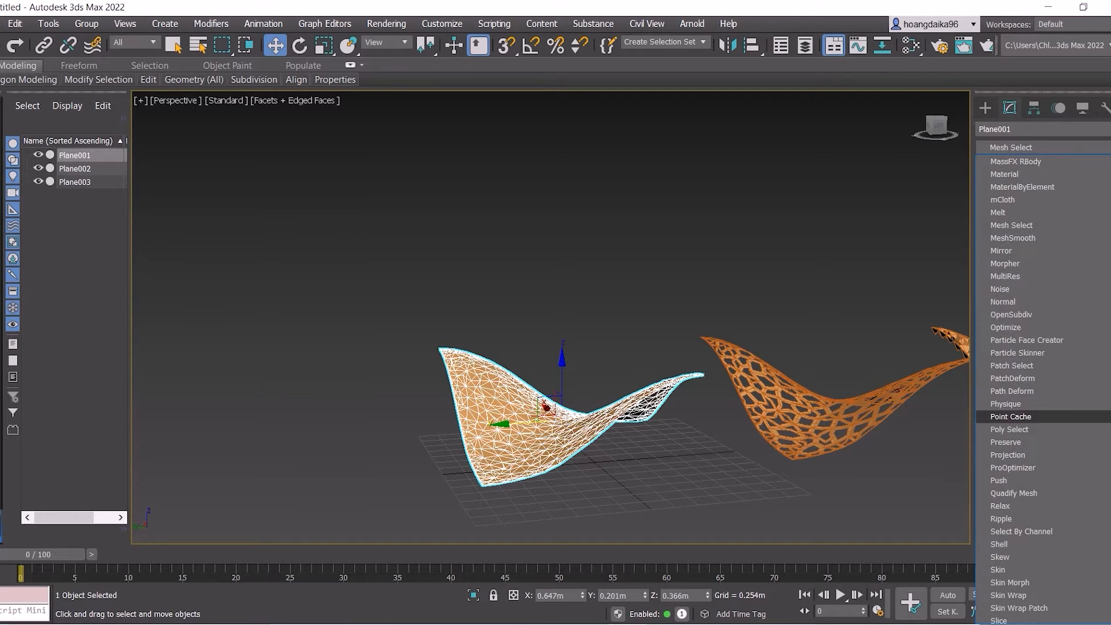
left_click(1005, 263)
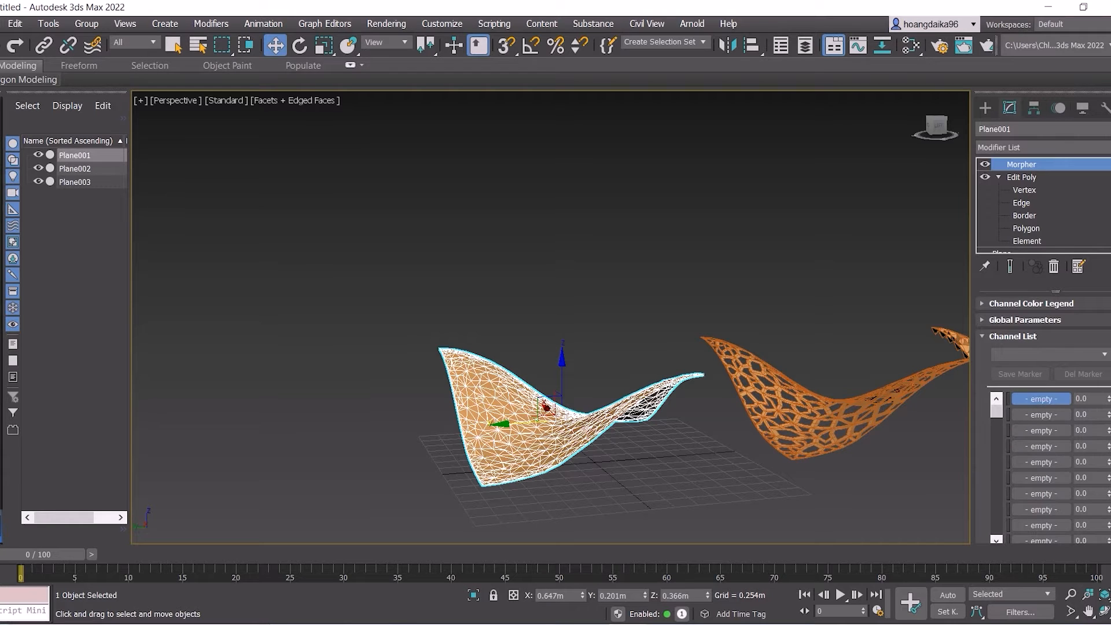
Pick the lattice surface Plane002 from the scene as the morph target of the first Morpher channel.
scroll(1042, 417, "down", 4)
scroll(1041, 416, "down", 3)
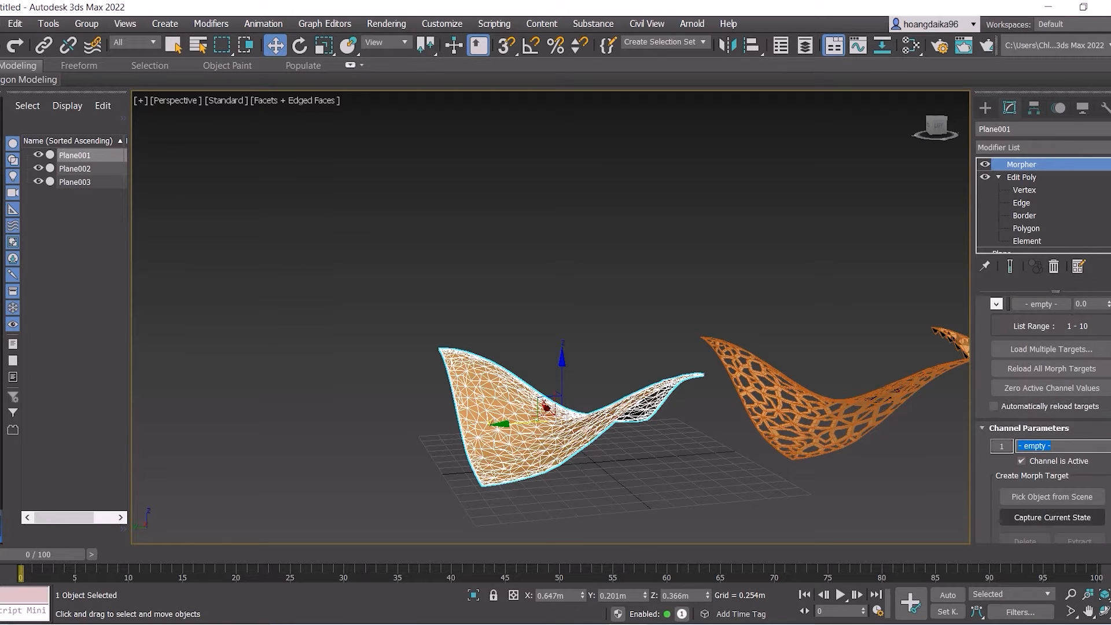
left_click(1052, 497)
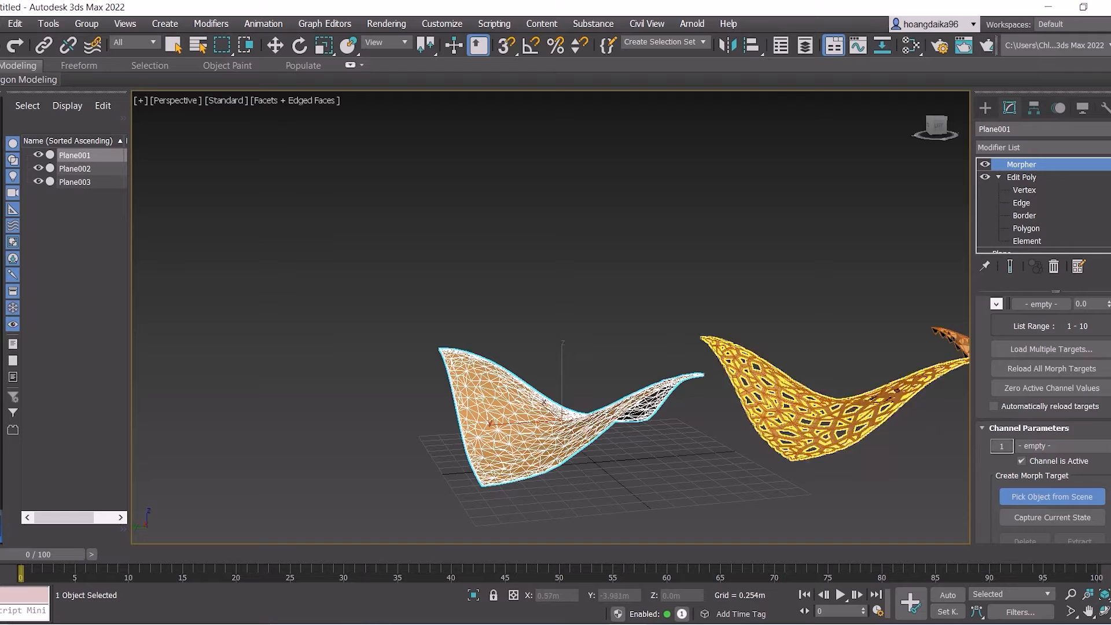
left_click(897, 426)
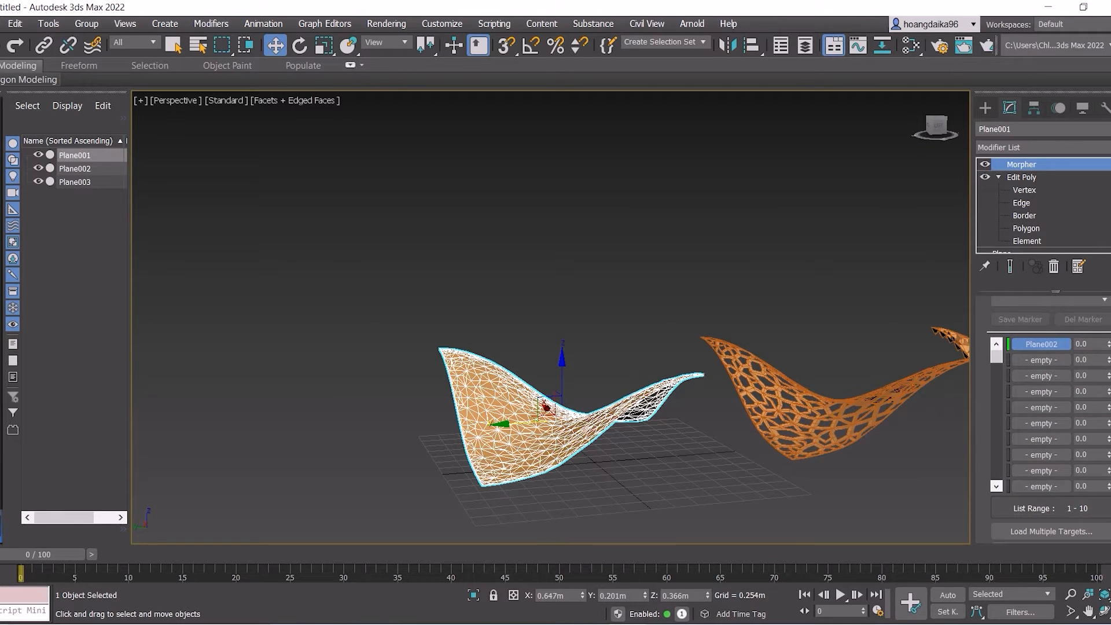
Assign the spiked surface Plane003 as the morph target of the second Morpher channel.
left_click(1040, 360)
middle_click_drag(810, 393, 428, 410)
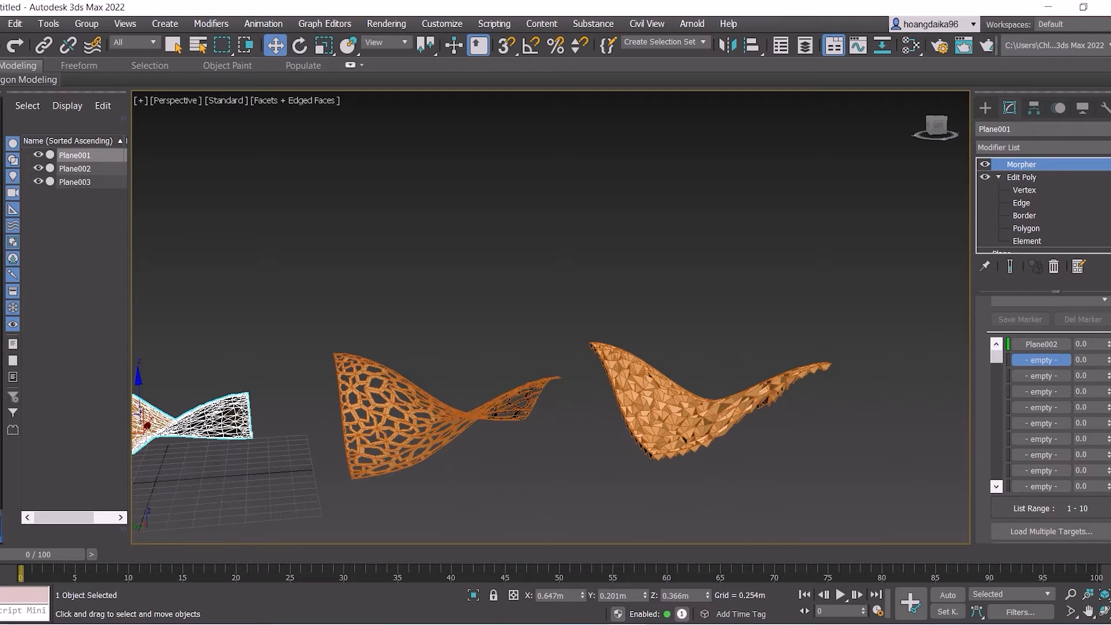
scroll(1041, 405, "down", 5)
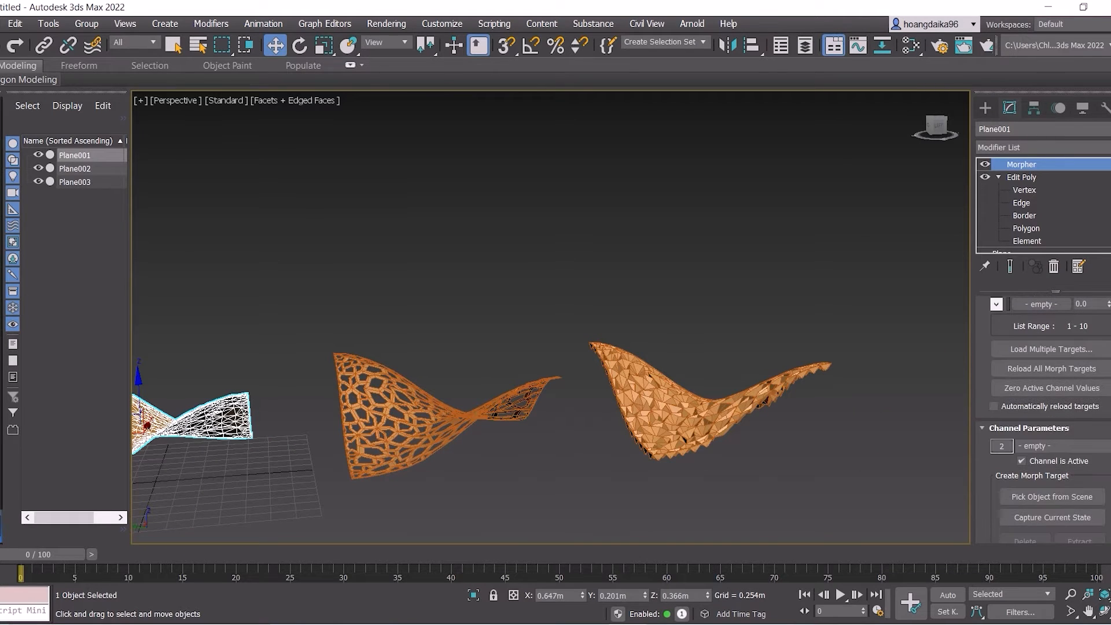
left_click(1052, 496)
left_click(692, 400)
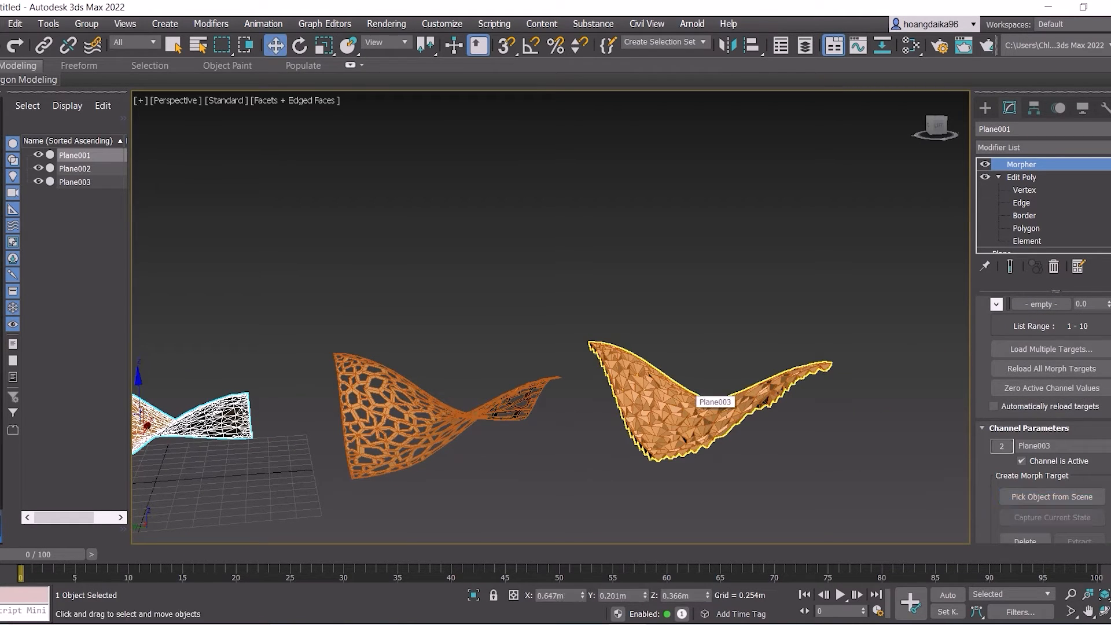
scroll(666, 399, "down", 3)
middle_click_drag(665, 399, 862, 391)
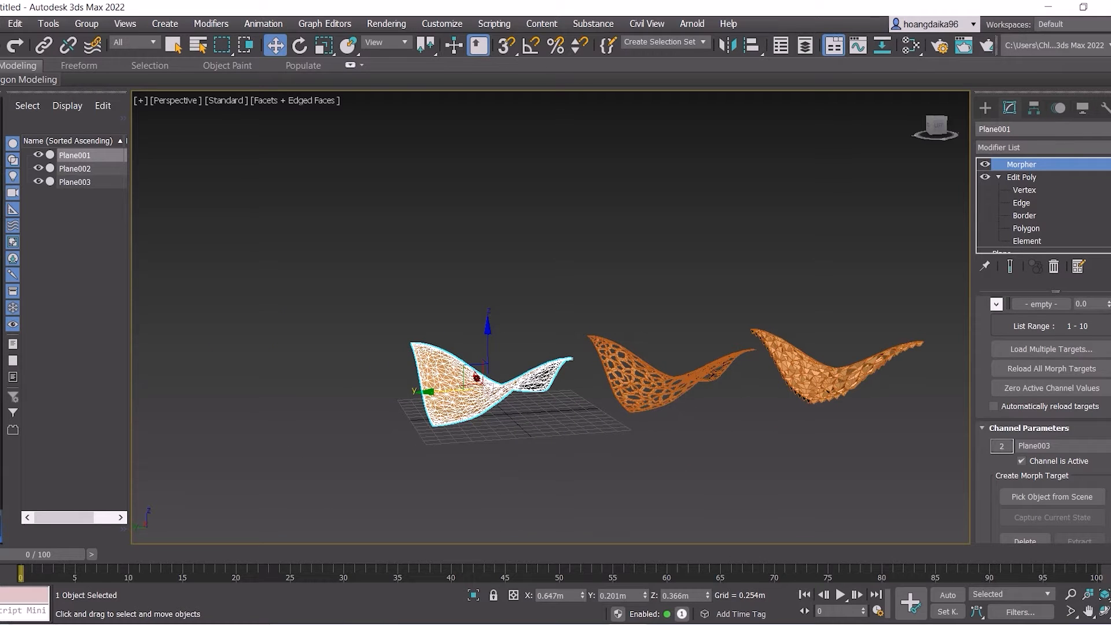
scroll(1042, 406, "up", 5)
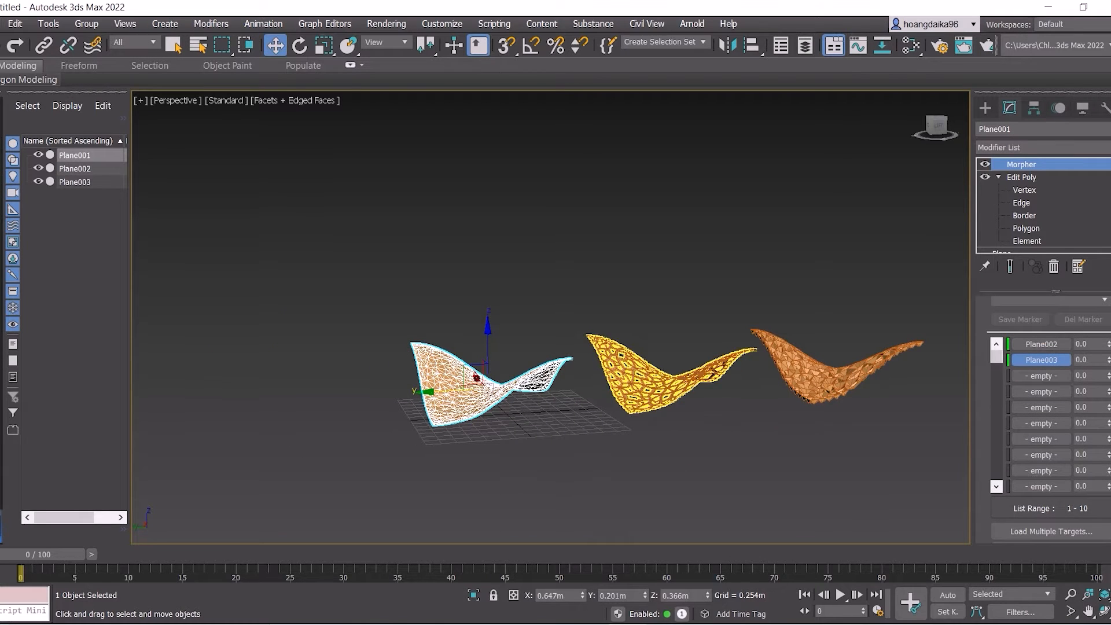
Delete the target surfaces Plane002 and Plane003 from the scene, keeping only Plane001.
left_click(651, 310)
left_click(638, 382)
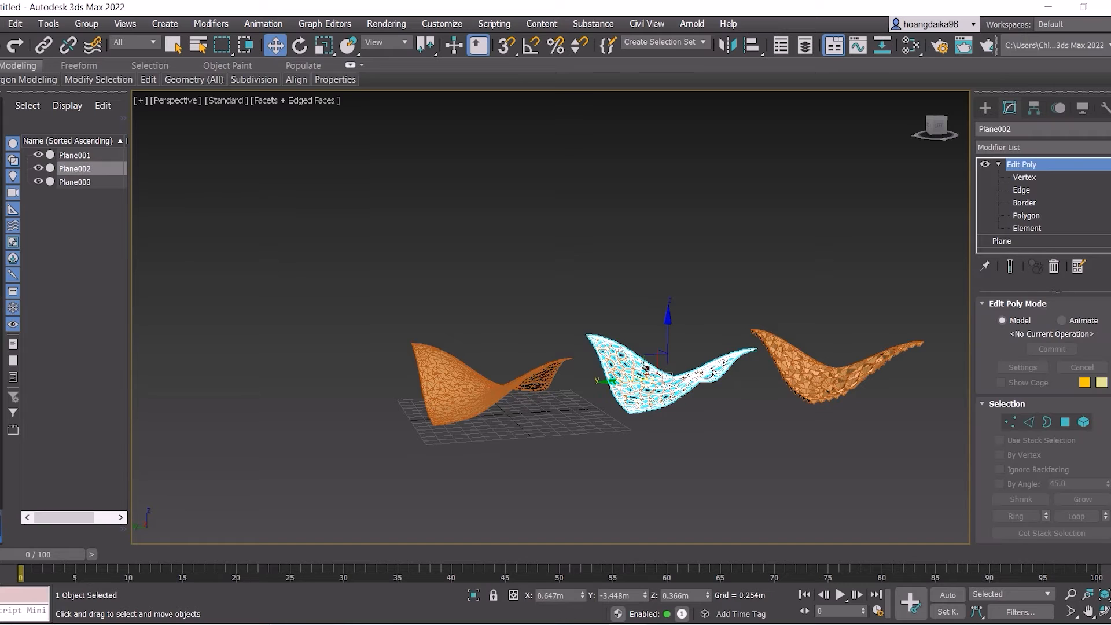
key("Delete")
left_click(804, 358)
key("Delete")
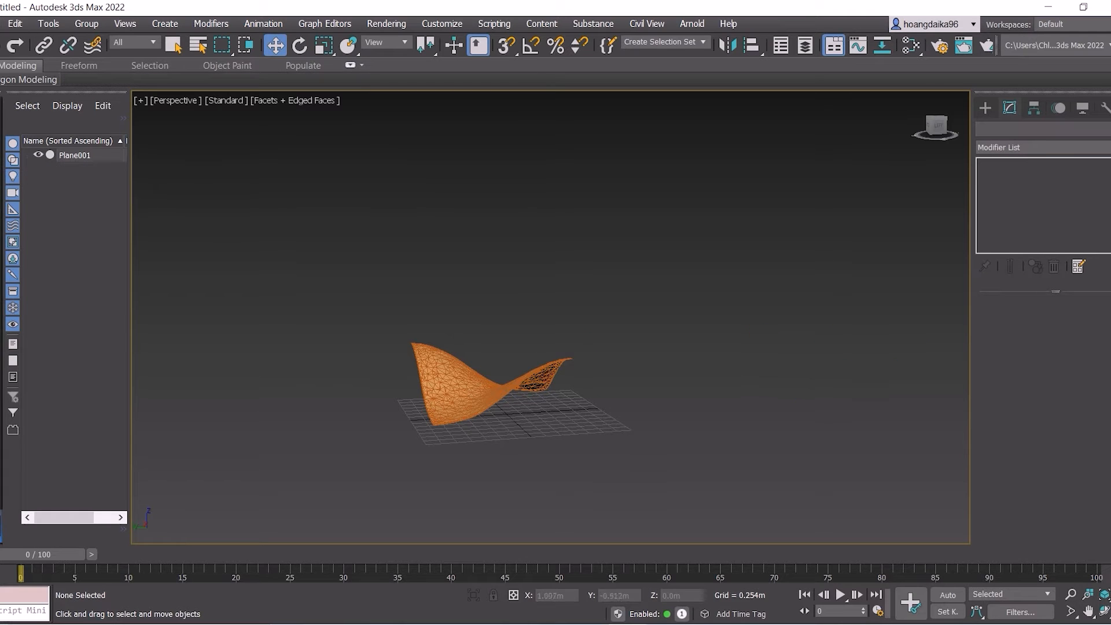
Try the morph on Plane001 with channel Plane002 at 98 and Plane003 at 59, and inspect the deselected surface.
key("z")
left_click(483, 380)
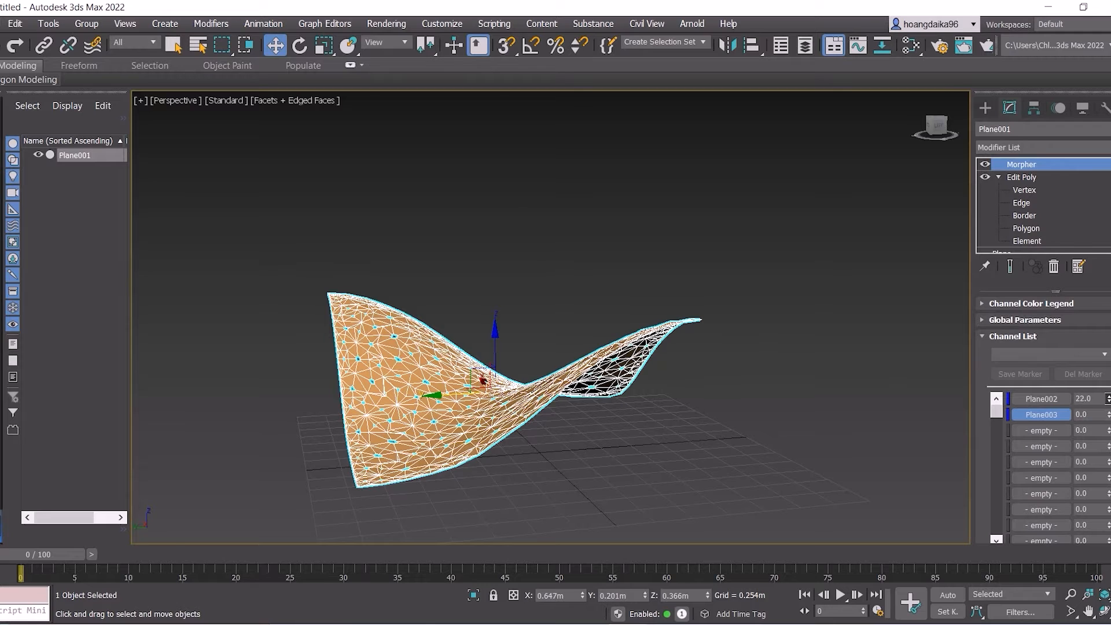
left_click_drag(1109, 386, 1109, 342)
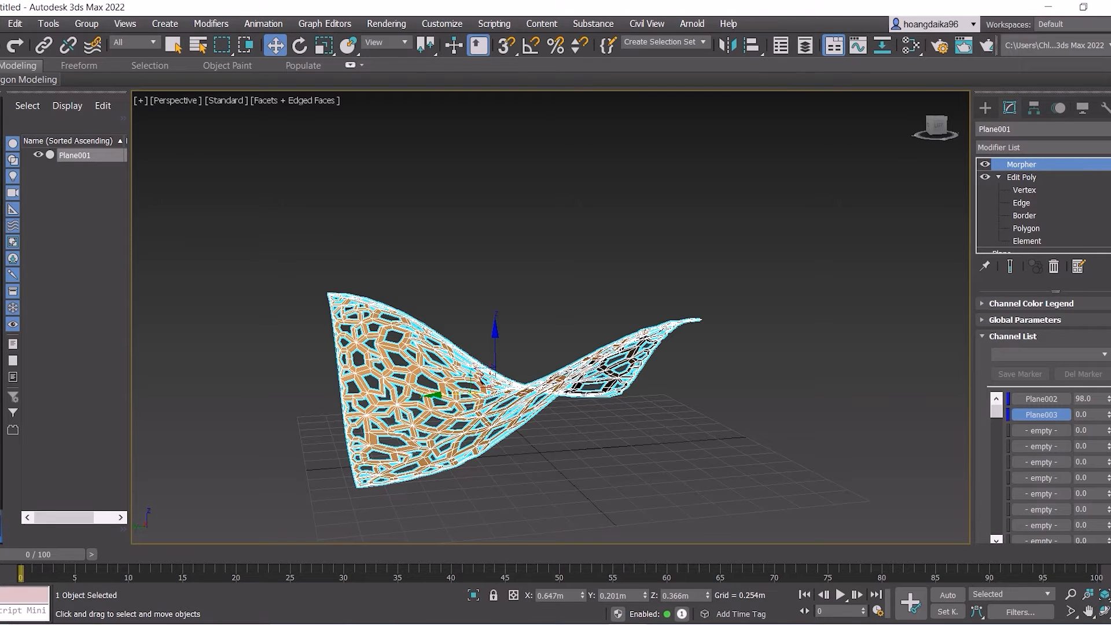
left_click_drag(1108, 414, 1107, 380)
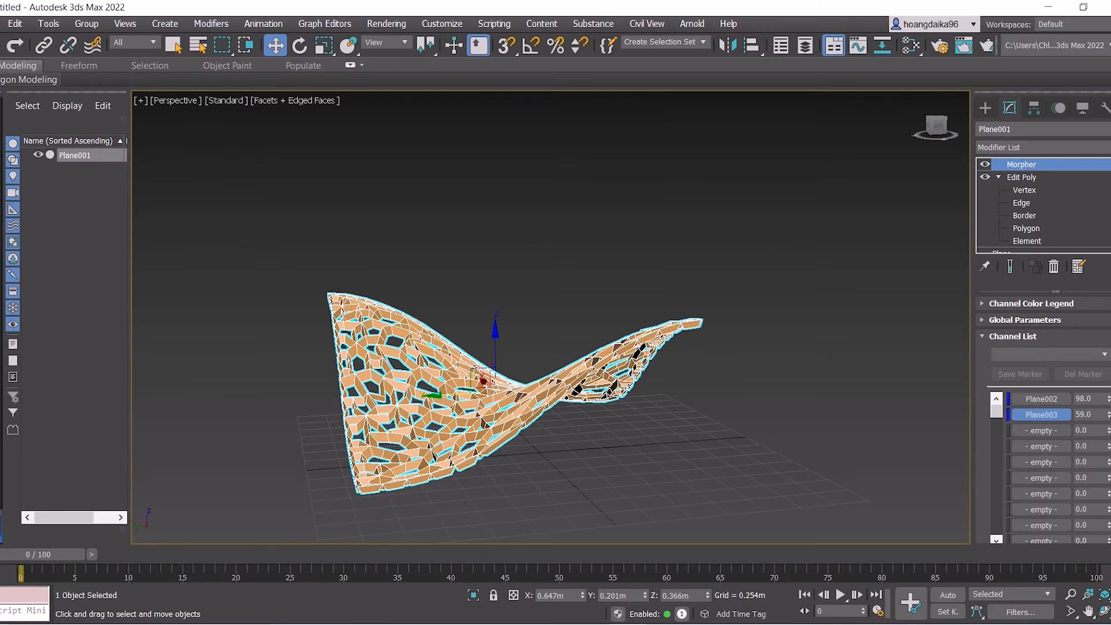
middle_click_drag(578, 347, 503, 335)
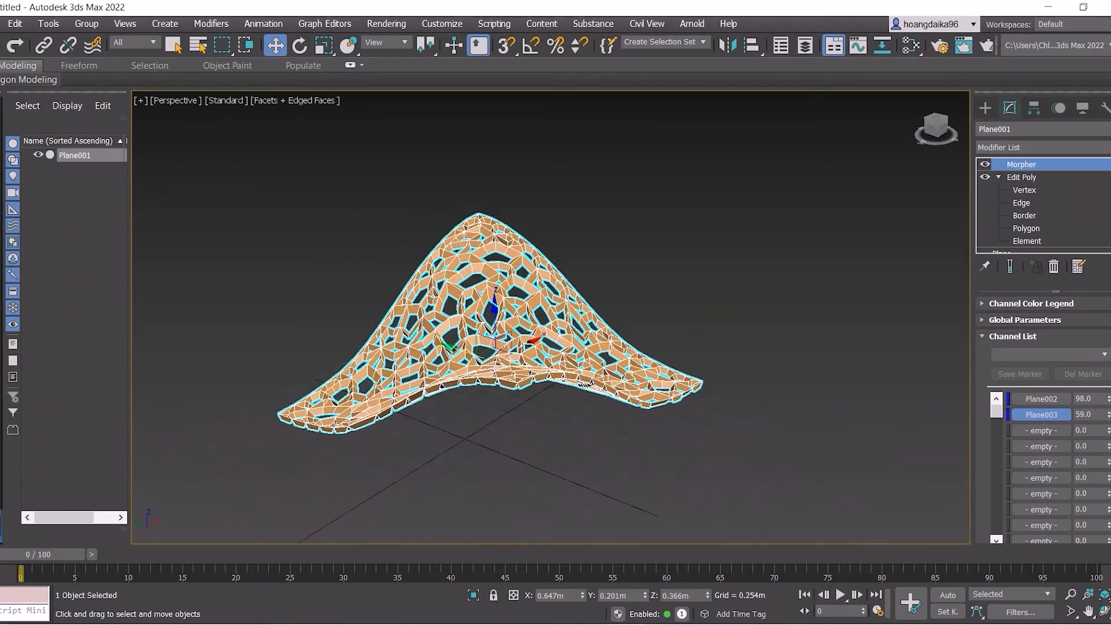
left_click(717, 278)
middle_click_drag(695, 278, 567, 324, "alt")
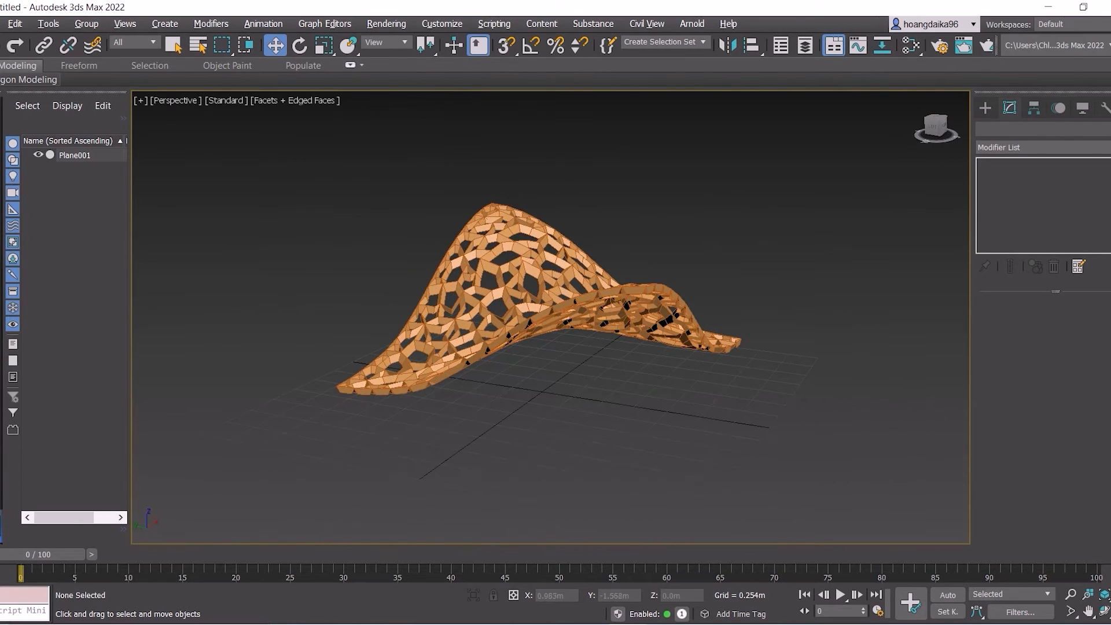
Reselect Plane001 and lower its morph channels to 9 for Plane002 and 10 for Plane003.
left_click(562, 312)
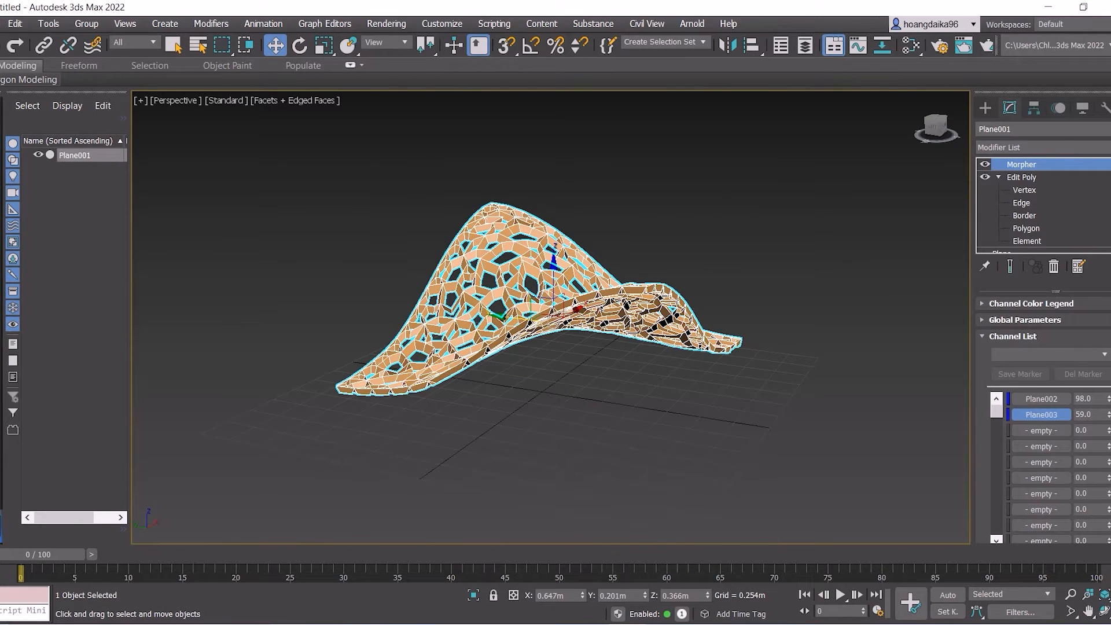
mouse_move(1108, 414)
left_mouse_down()
mouse_move(1109, 446)
mouse_move(1109, 392)
mouse_move(1109, 430)
left_mouse_up()
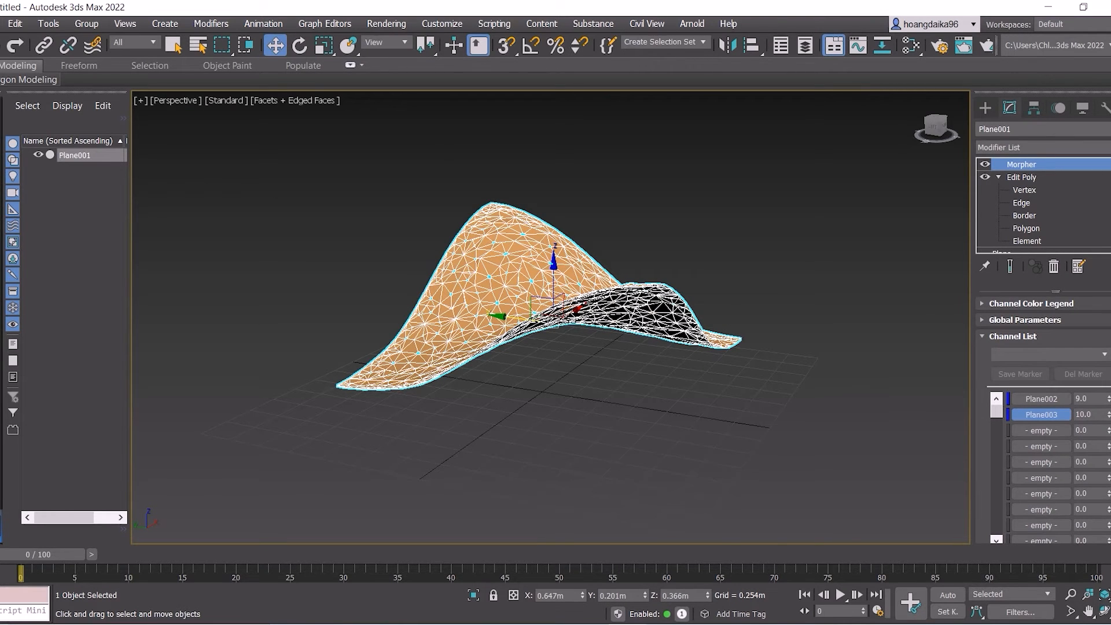
middle_click_drag(550, 278, 551, 351, "alt")
Show Plane001 in a maximized Top view and enter its Edit Poly Vertex level with Show End Result on.
key("alt+w")
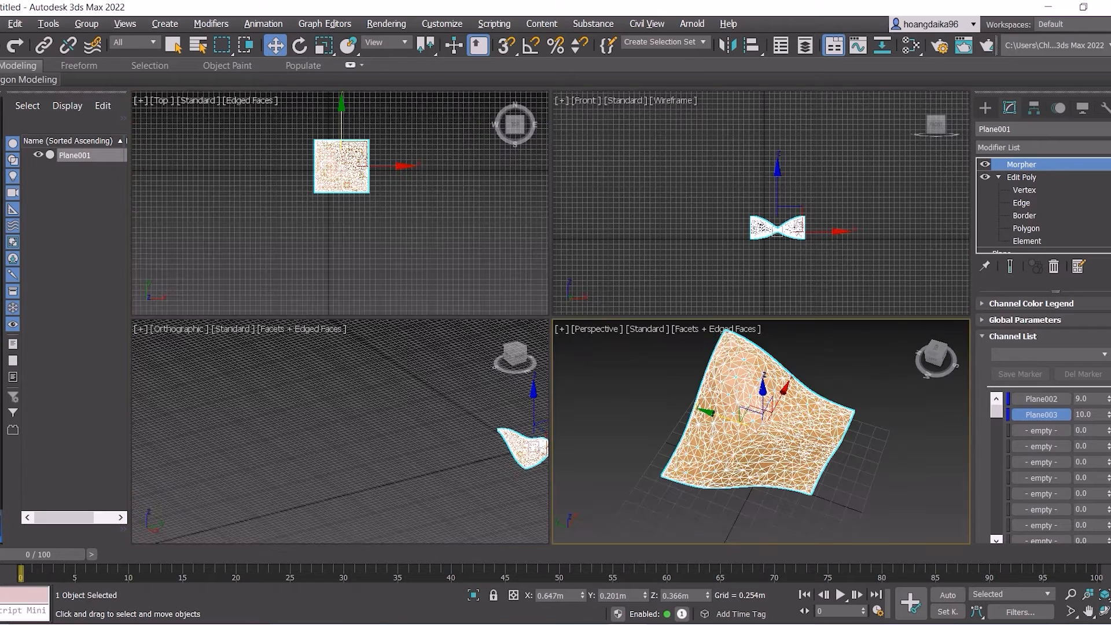
left_click(480, 226)
key("alt+w")
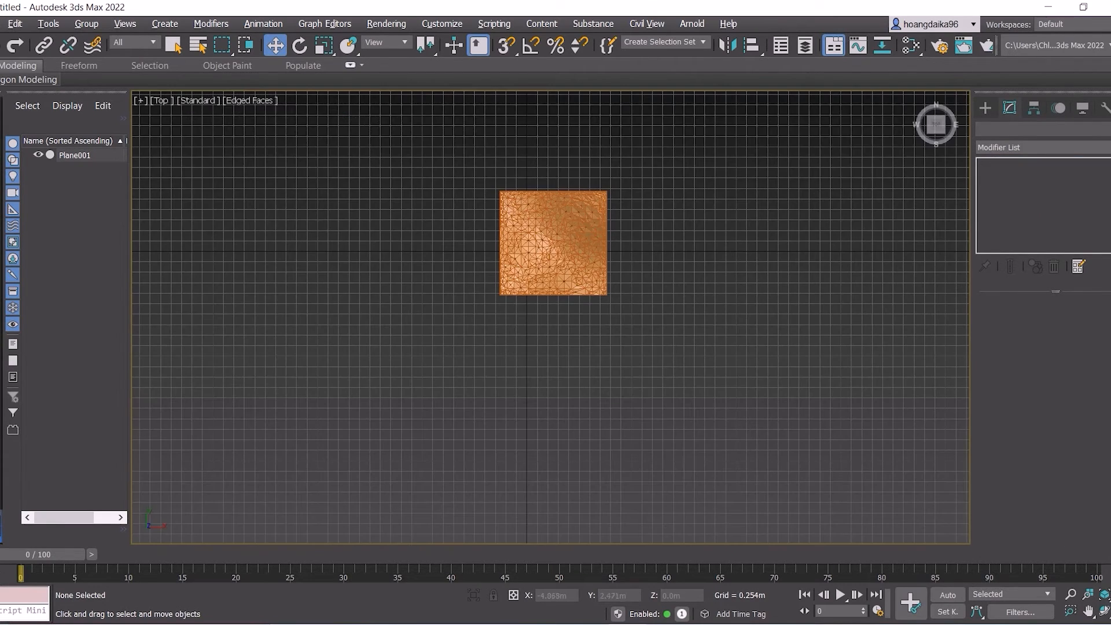
scroll(584, 214, "up", 5)
scroll(570, 249, "up", 3)
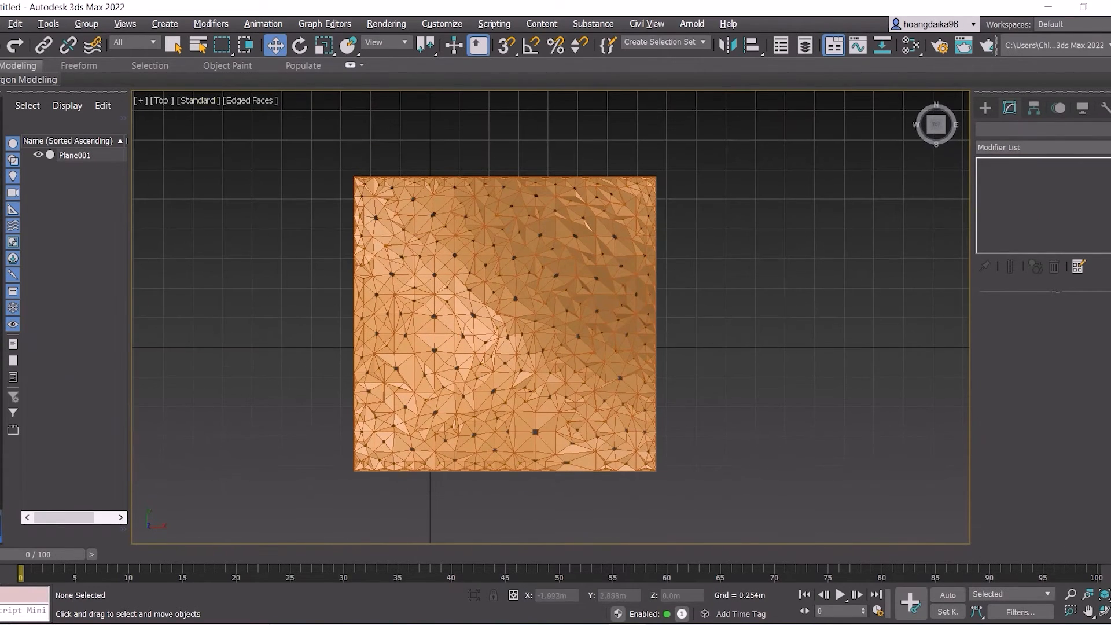
left_click(405, 234)
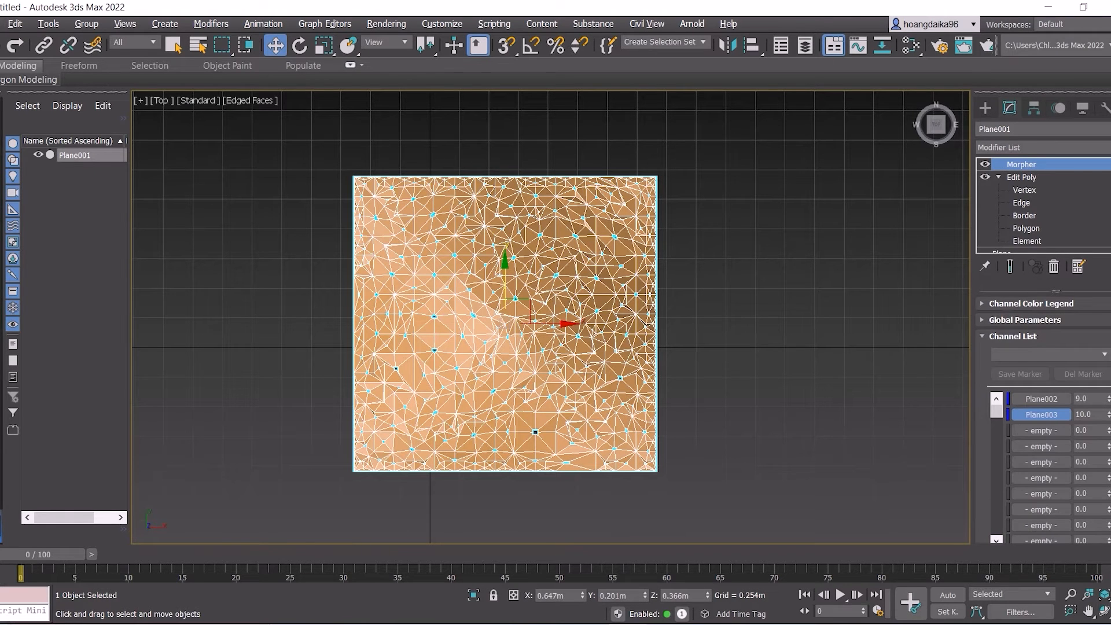
left_click(1024, 190)
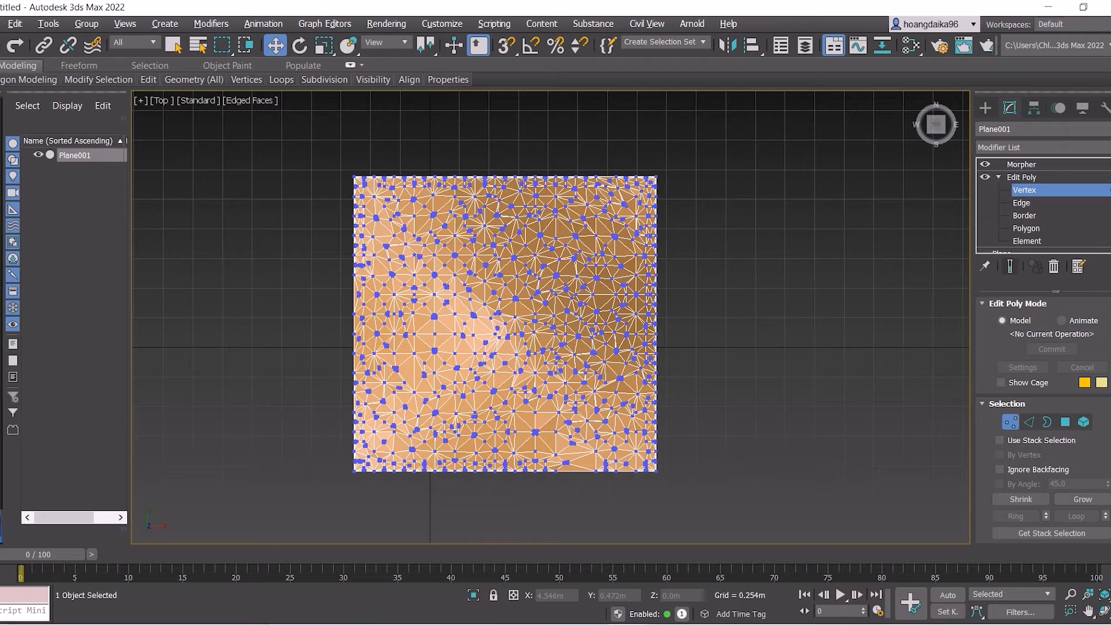
left_click(1010, 266)
Using Paint Selection Region, select winding bands of vertices across both halves of the surface plus two small extra patches, and restore the four-viewport layout.
left_click_drag(222, 44, 223, 161)
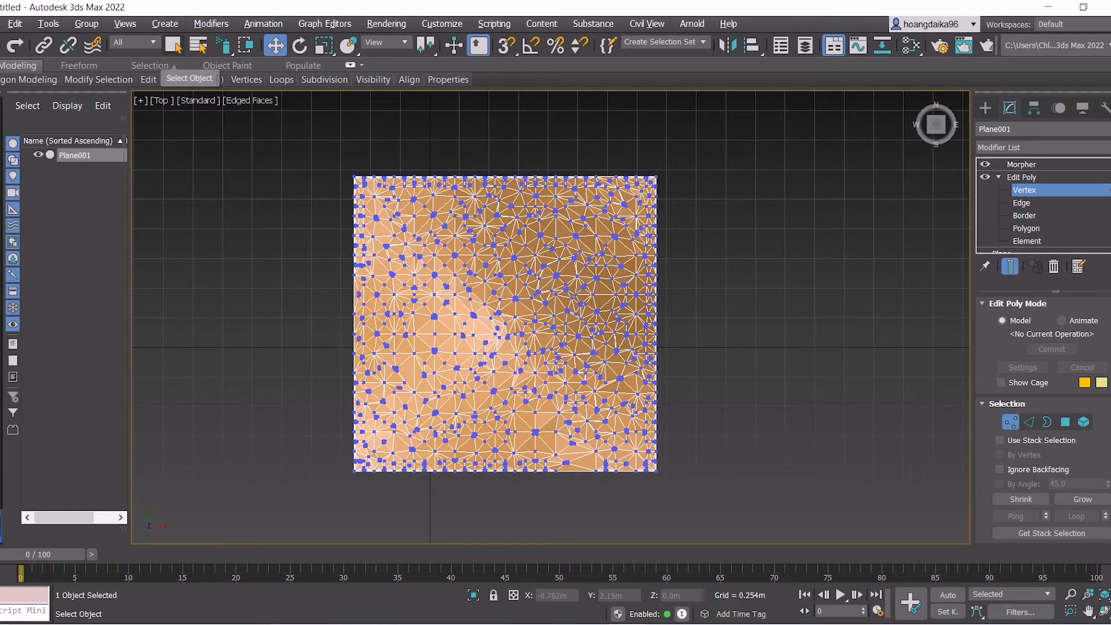
left_click(174, 46)
middle_click_drag(619, 200, 637, 220)
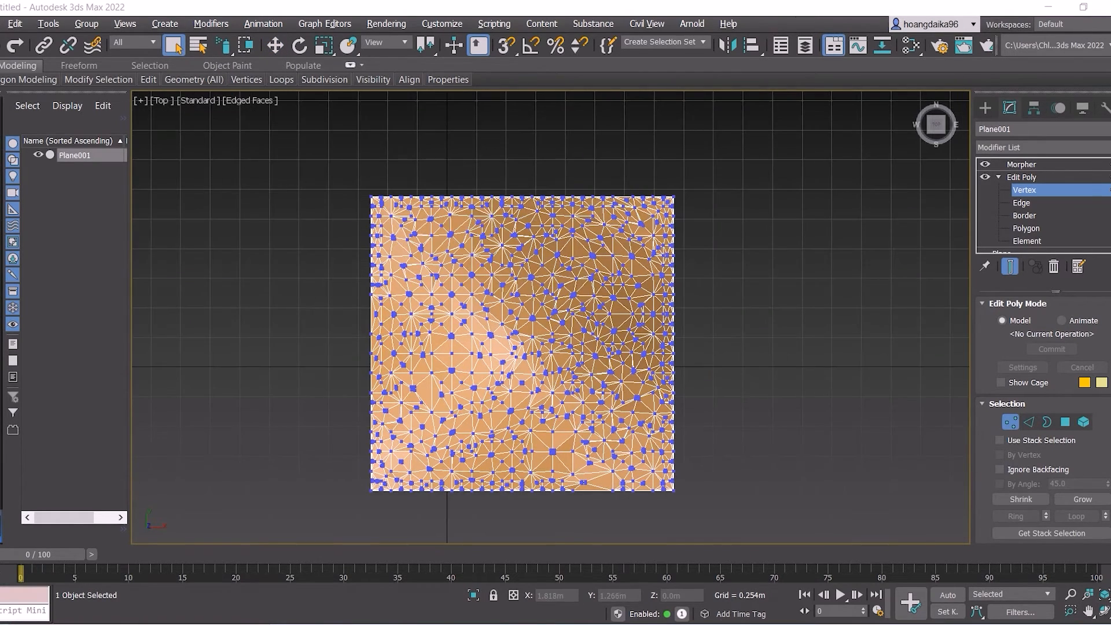
mouse_move(659, 212)
left_mouse_down()
mouse_move(511, 231)
mouse_move(616, 351)
mouse_move(619, 439)
left_mouse_up()
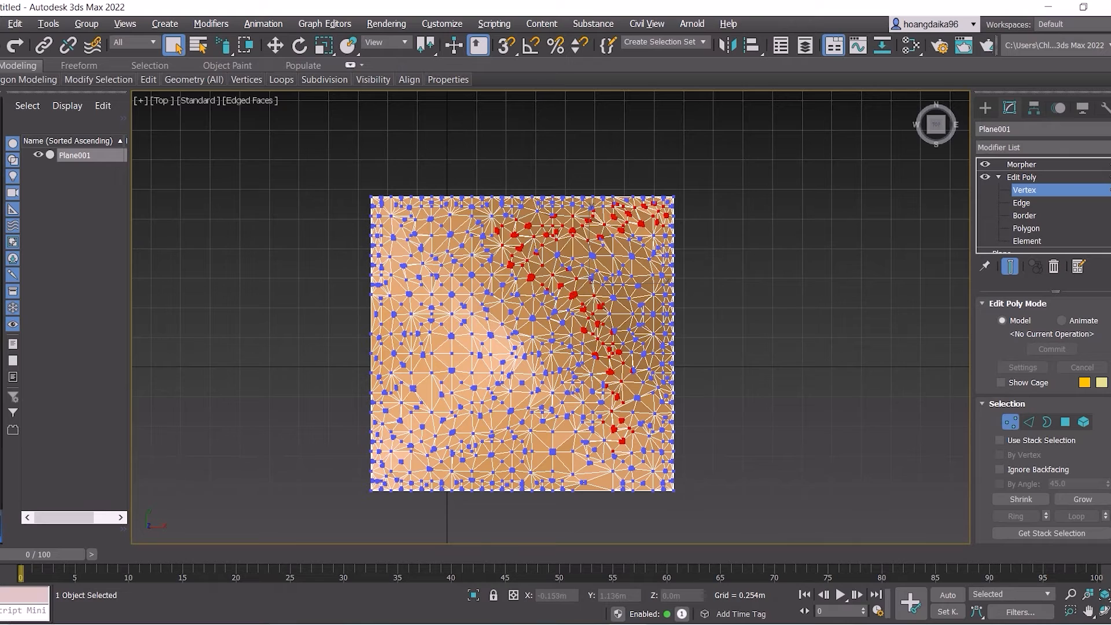
mouse_move(408, 231)
left_mouse_down("ctrl")
mouse_move(431, 306)
mouse_move(510, 356)
mouse_move(422, 431)
mouse_move(510, 442)
left_mouse_up("ctrl")
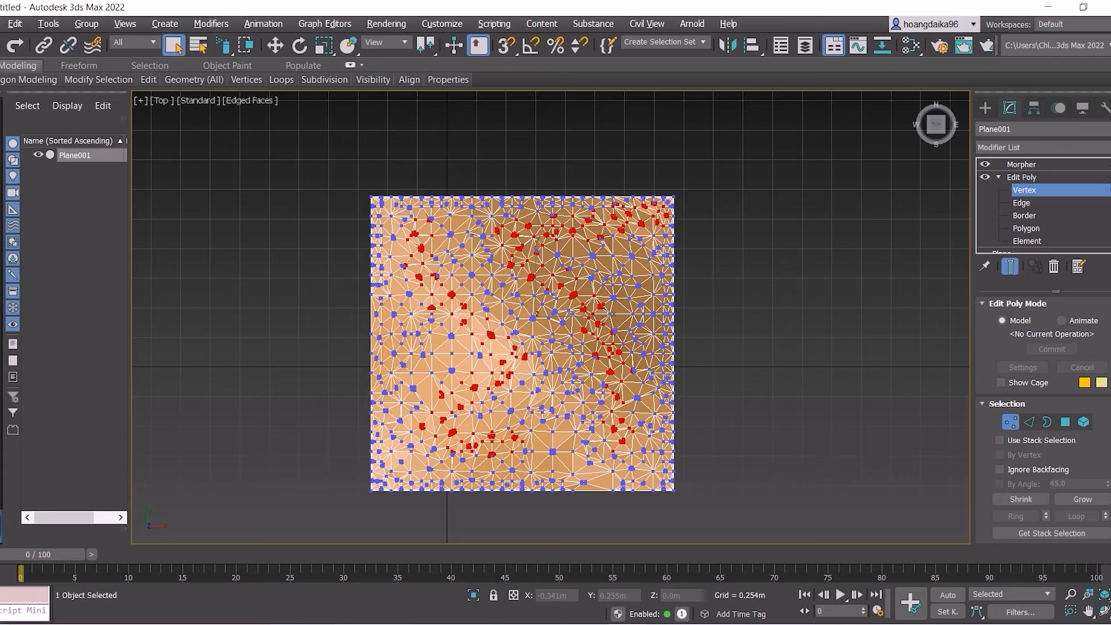
left_click_drag(409, 338, 422, 350, "ctrl")
mouse_move(538, 392)
left_mouse_down("ctrl")
mouse_move(565, 410)
mouse_move(585, 407)
left_mouse_up("ctrl")
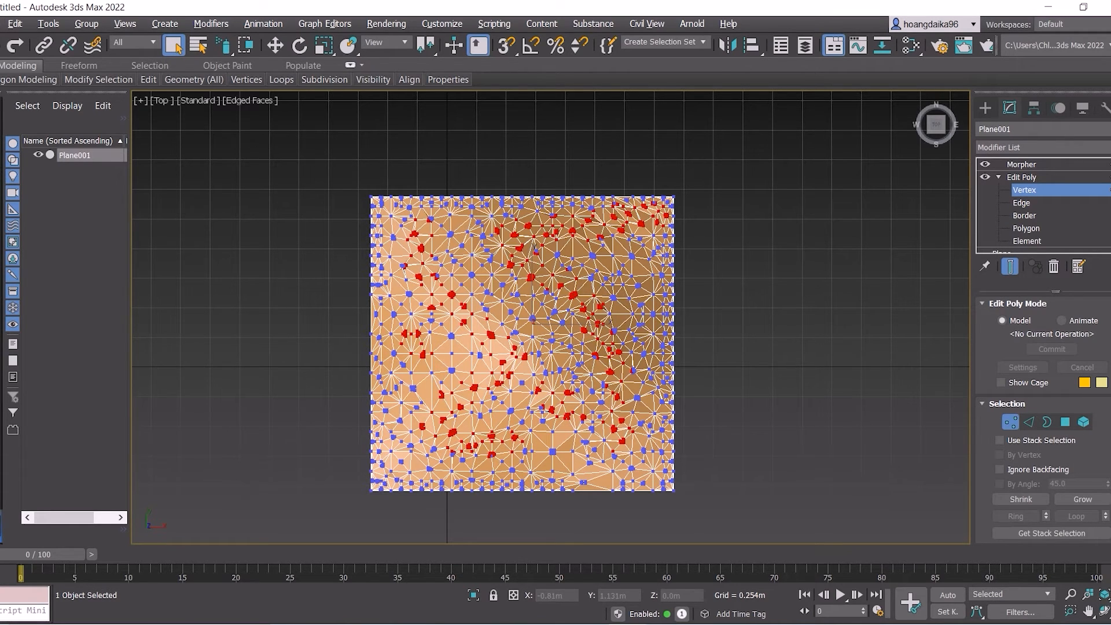
key("alt+w")
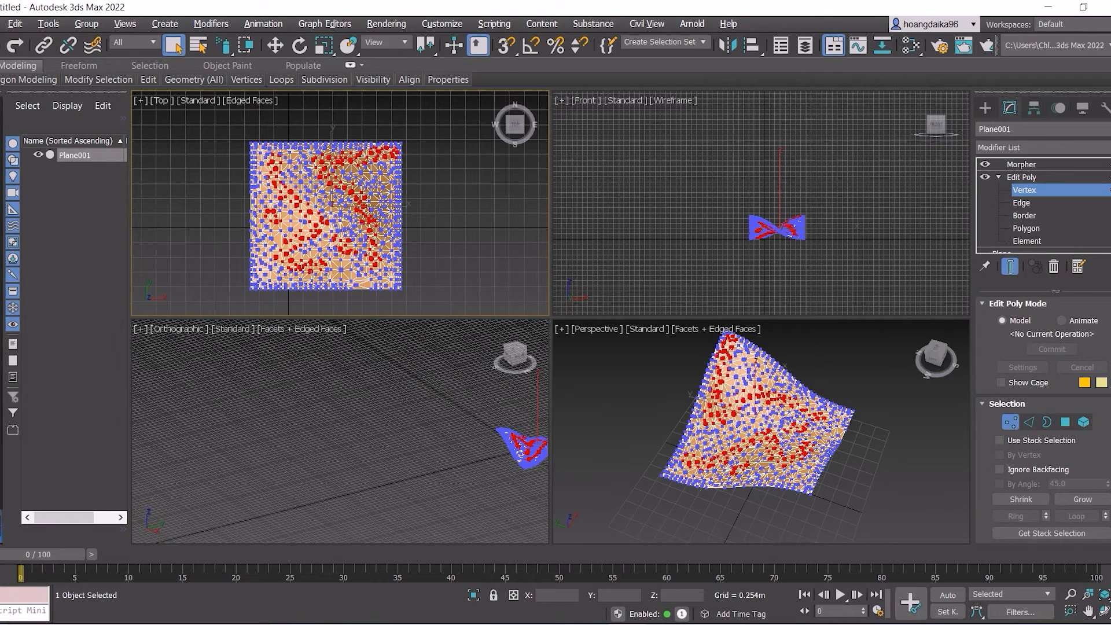
Enable soft selection for the painted vertices of Plane001 and set its falloff to 0.481 m.
scroll(1041, 485, "down", 5)
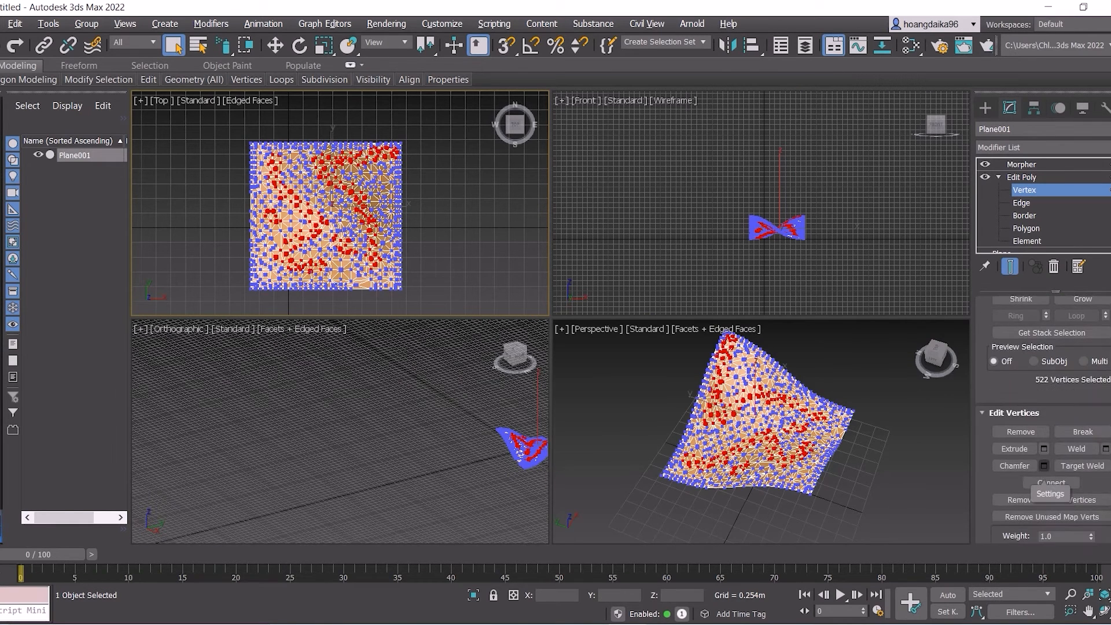
scroll(1041, 484, "down", 4)
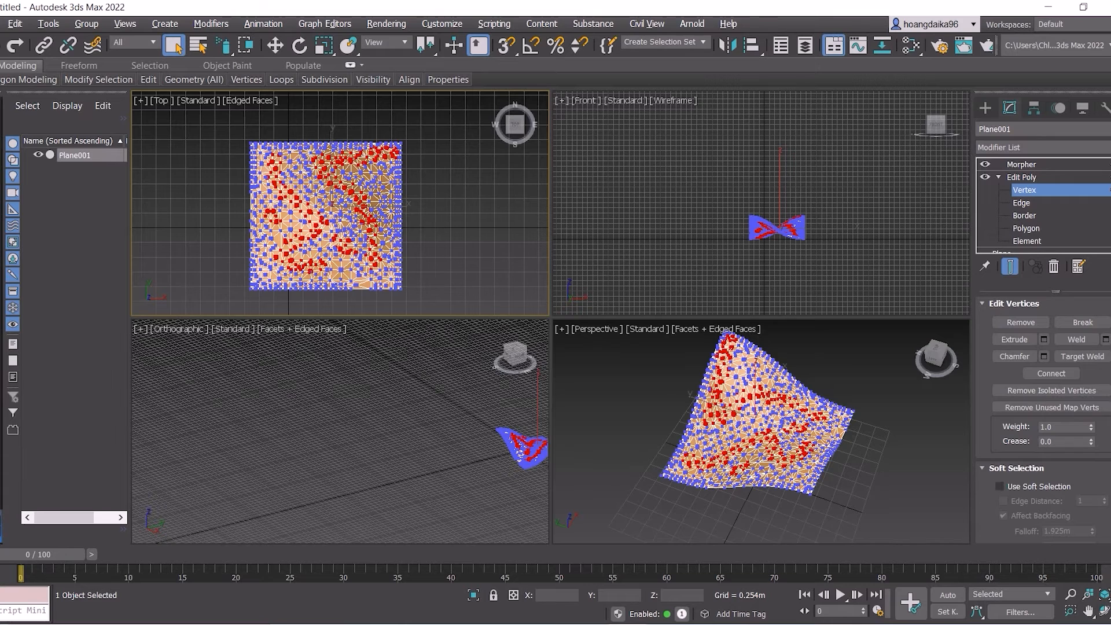
left_click(999, 486)
scroll(1041, 485, "down", 2)
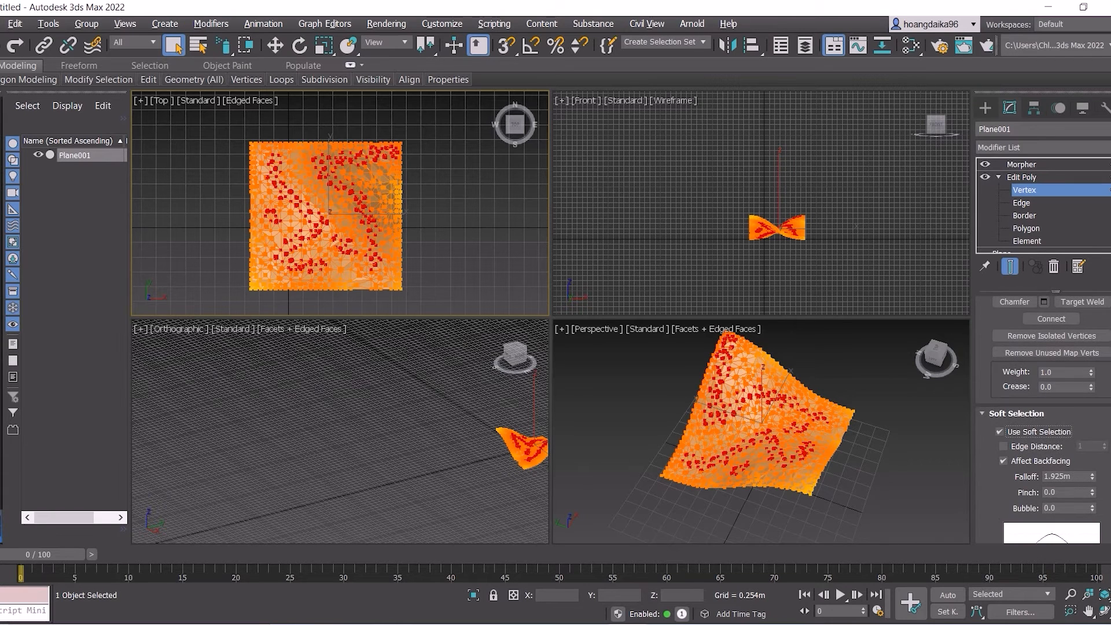
left_click_drag(1092, 477, 1092, 508)
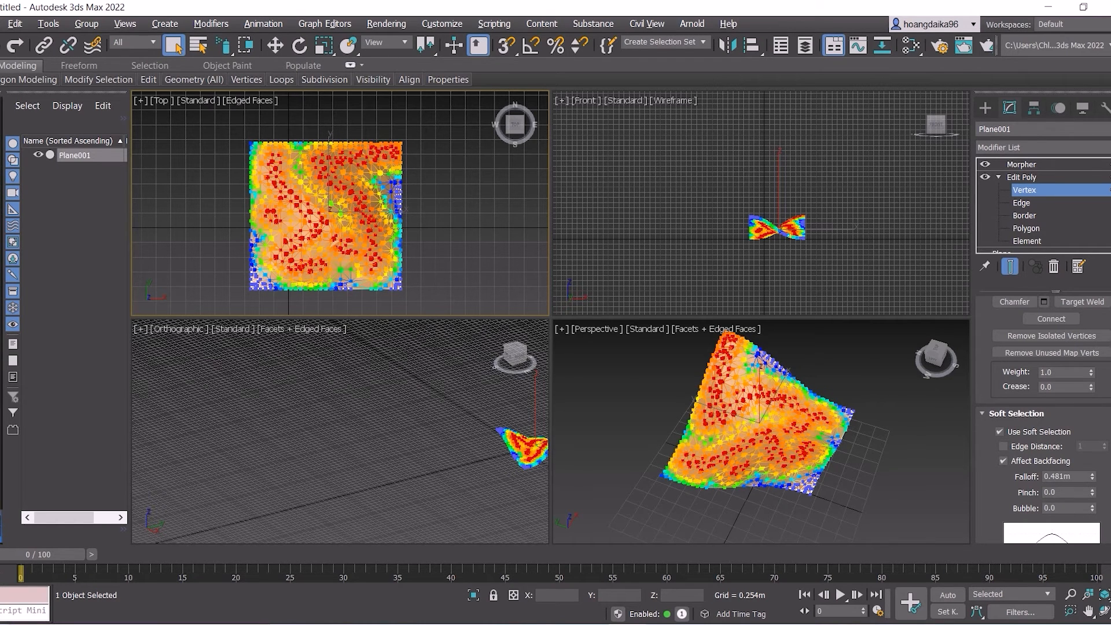
scroll(761, 431, "up", 5)
scroll(761, 431, "down", 5)
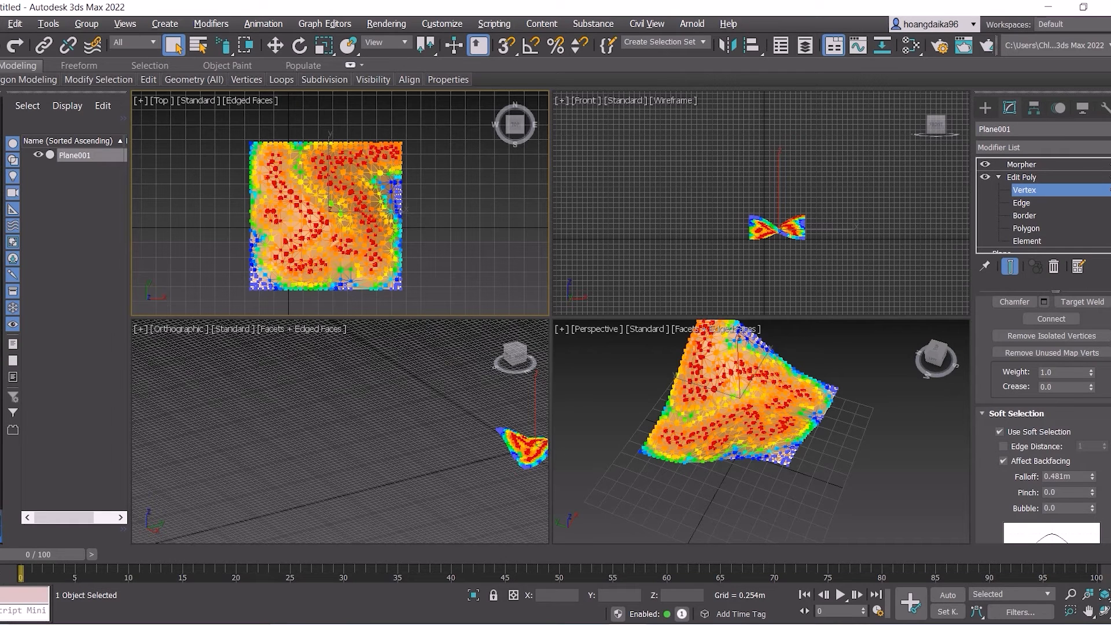
Set Plane001's morph channels to 100 for Plane002 and 67 for Plane003, and turn Show End Result off.
left_click(1021, 165)
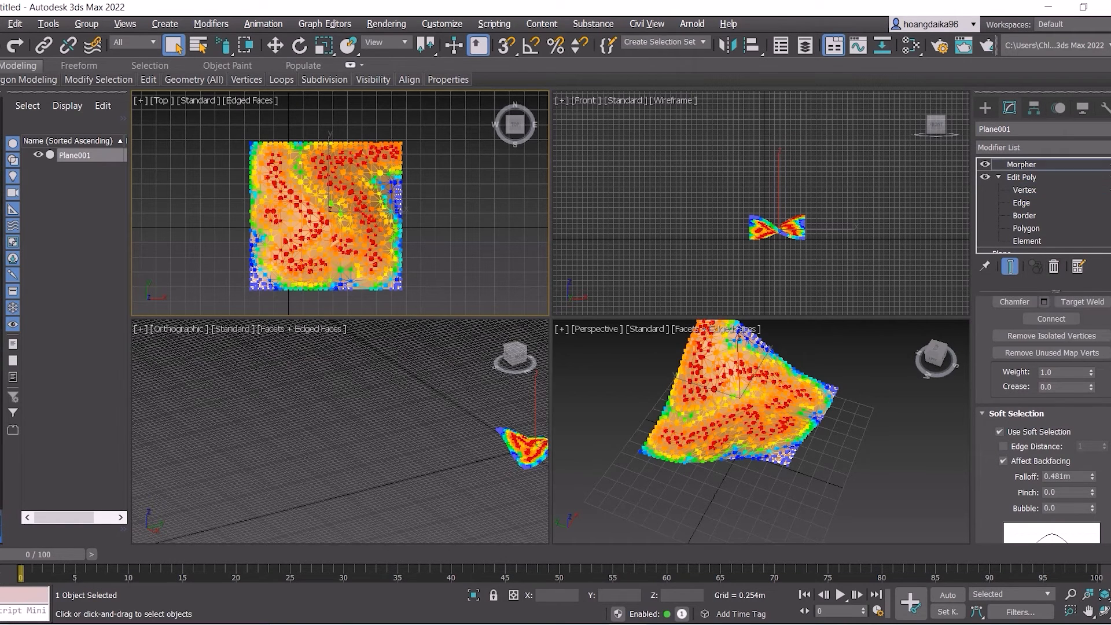
left_click_drag(1108, 399, 1109, 341)
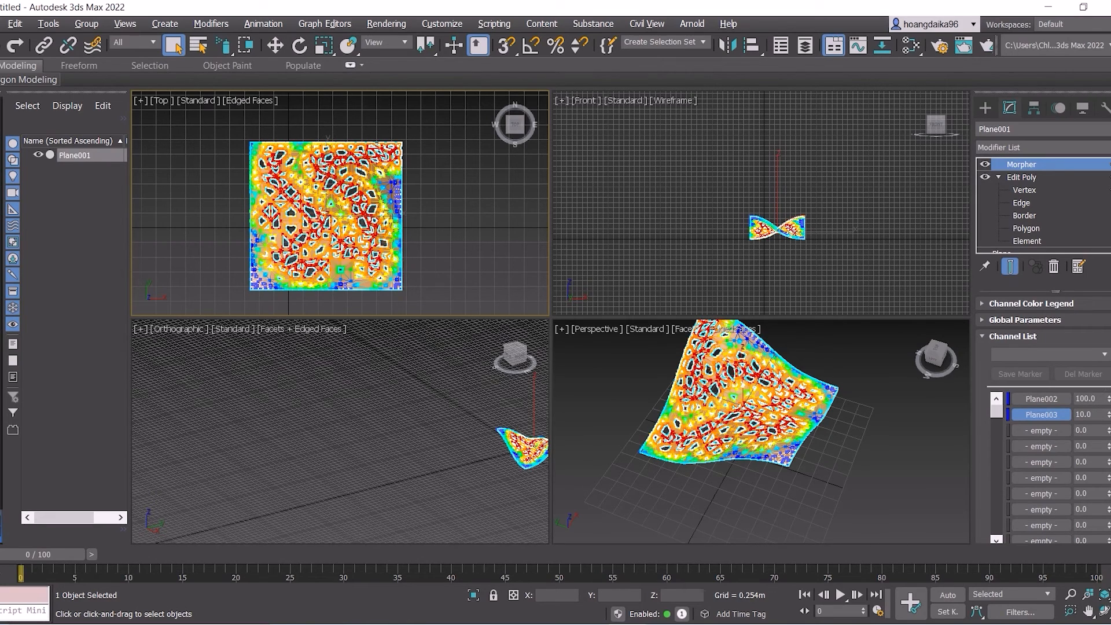
middle_click_drag(787, 399, 785, 347, "alt")
mouse_move(1109, 415)
left_mouse_down()
mouse_move(1109, 393)
mouse_move(1108, 414)
left_mouse_up()
middle_click_drag(793, 377, 837, 431, "alt")
left_click(1010, 266)
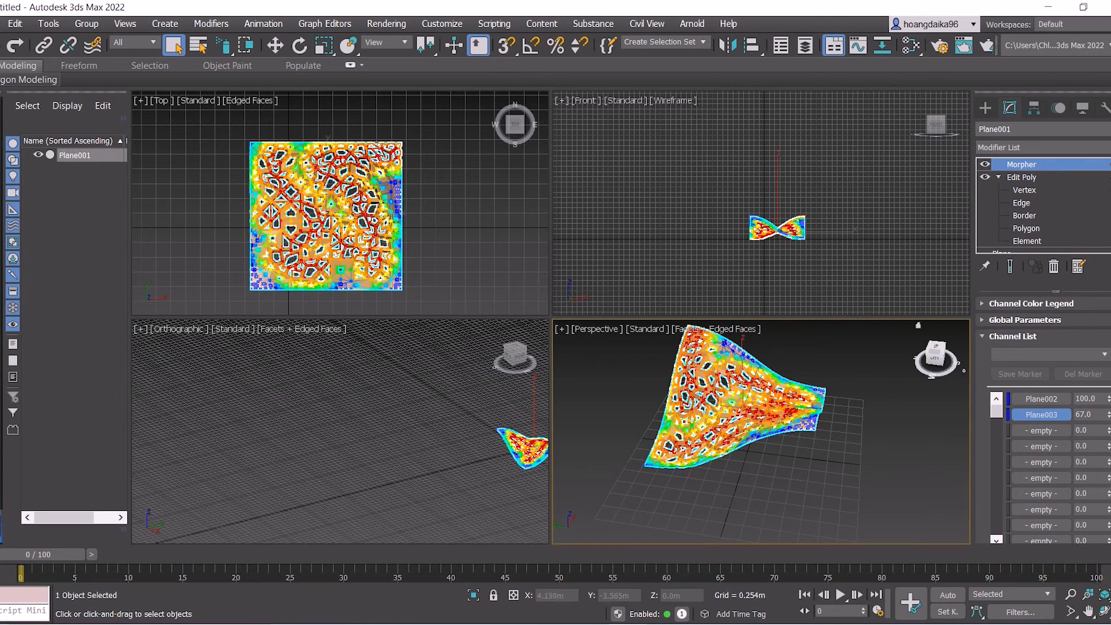
Deselect Plane001 and examine the openings and folds of its surface from several angles in a maximized Perspective view.
middle_click_drag(845, 459, 792, 485, "alt")
left_click(871, 445)
scroll(795, 443, "up", 2)
middle_click_drag(733, 402, 728, 430)
key("alt+w")
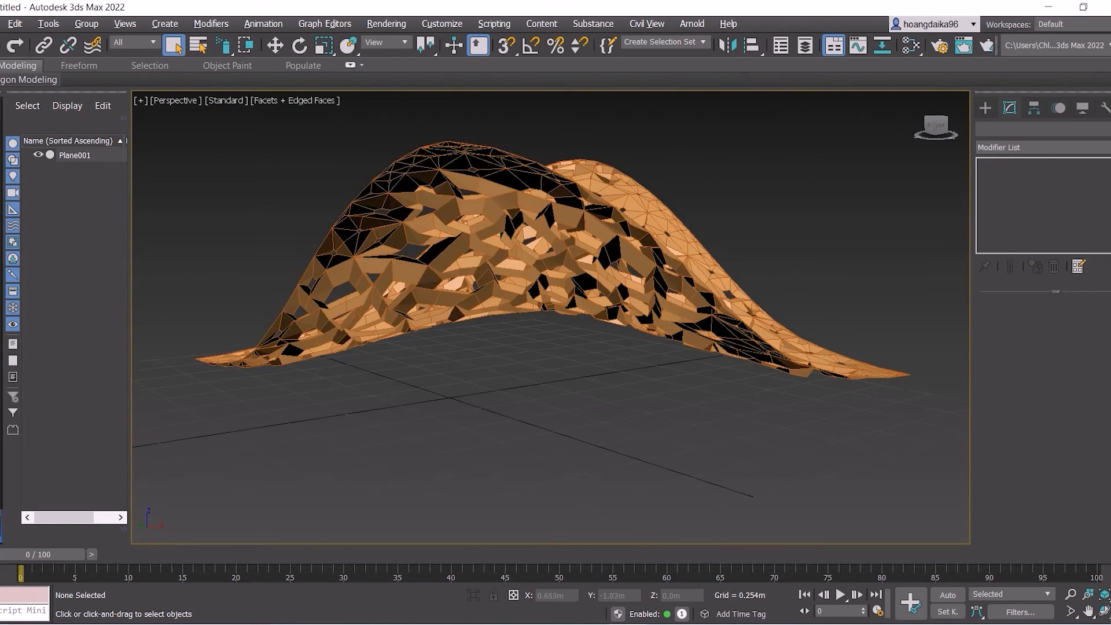
scroll(601, 306, "down", 2)
middle_click_drag(561, 260, 631, 301)
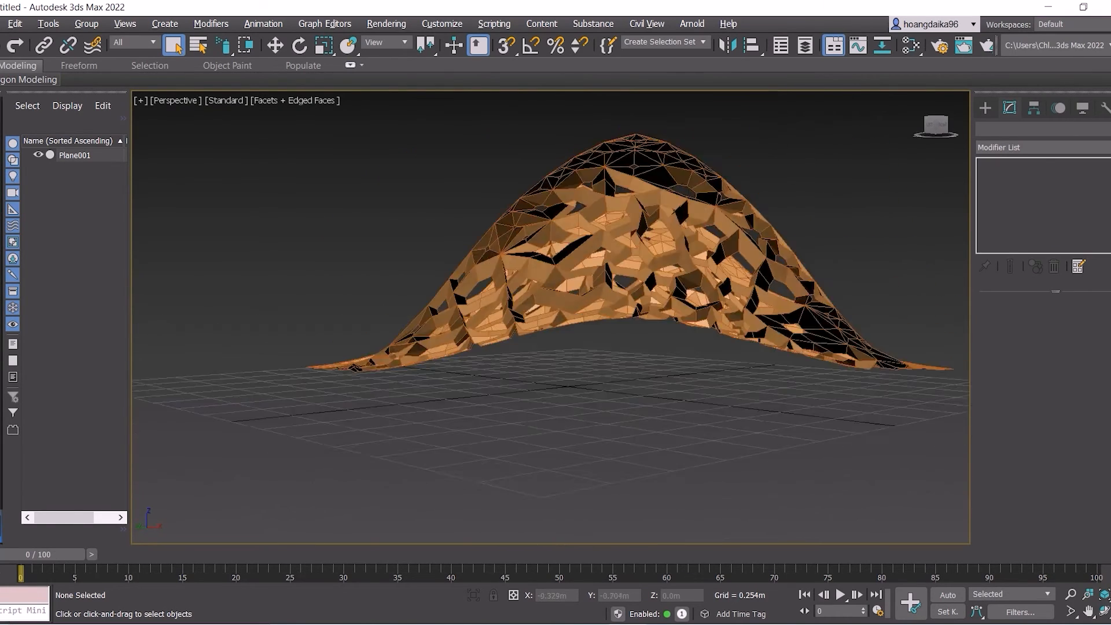
middle_click_drag(636, 387, 615, 415, "alt")
scroll(614, 417, "down", 3)
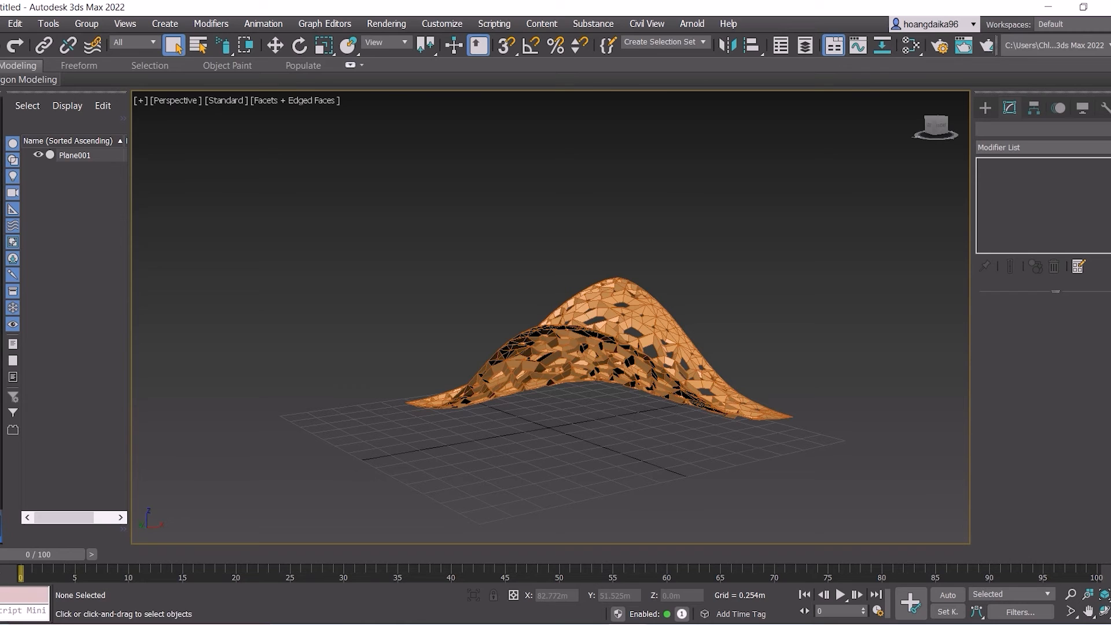
Try a soft selection falloff of 0.226 m on Plane001's selected vertices and inspect the deselected morphed surface.
left_click(630, 321)
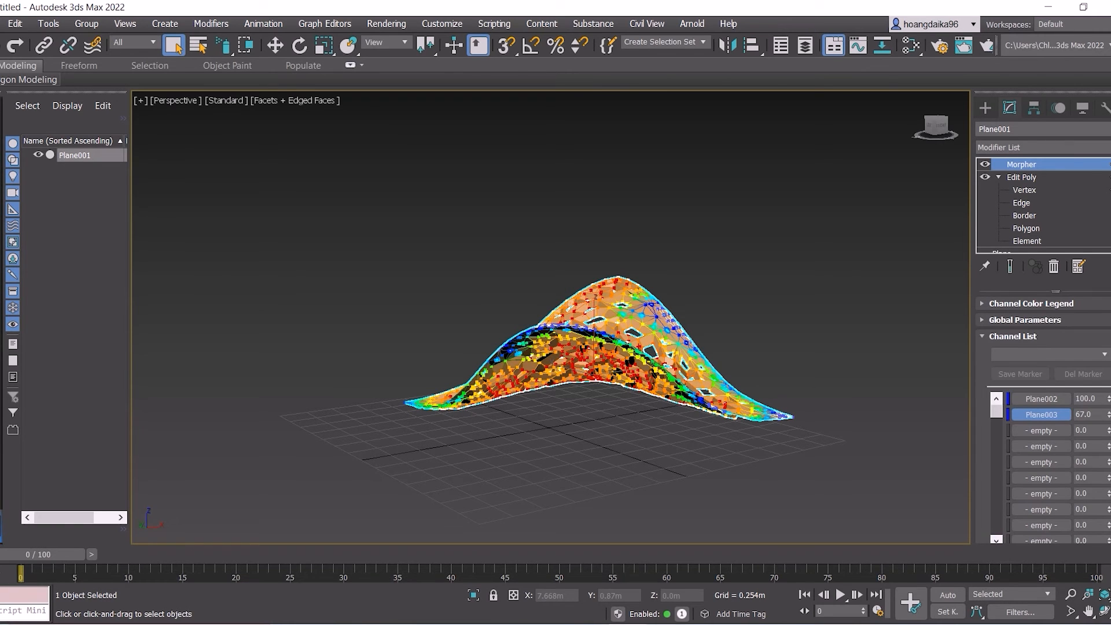
left_click(1025, 190)
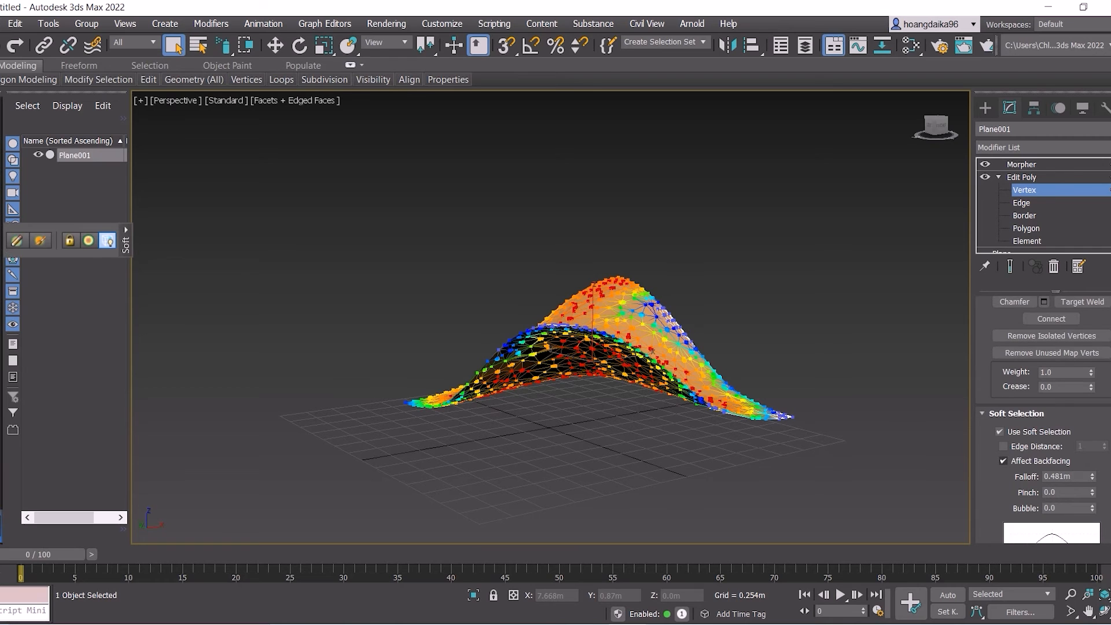
middle_click_drag(949, 347, 902, 408, "alt")
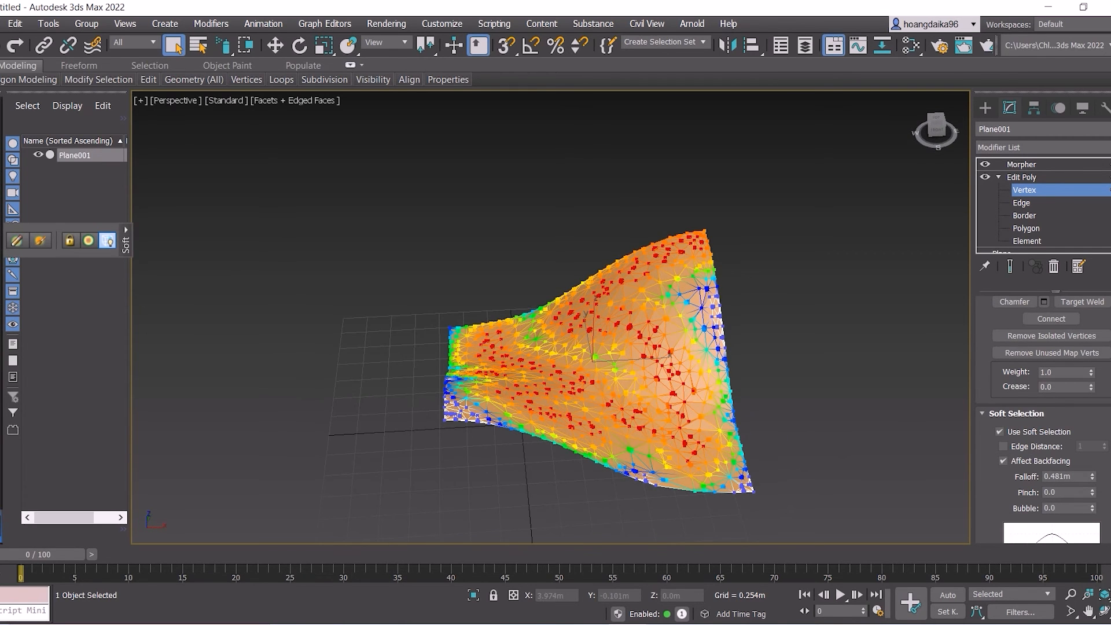
left_click_drag(1091, 477, 1092, 510)
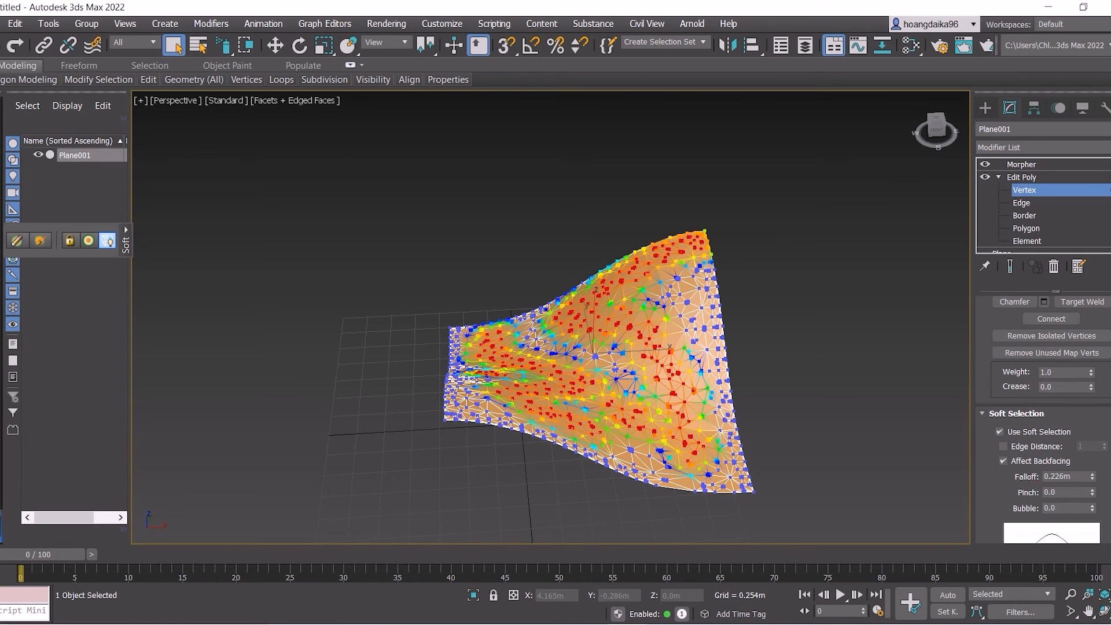
left_click(1021, 164)
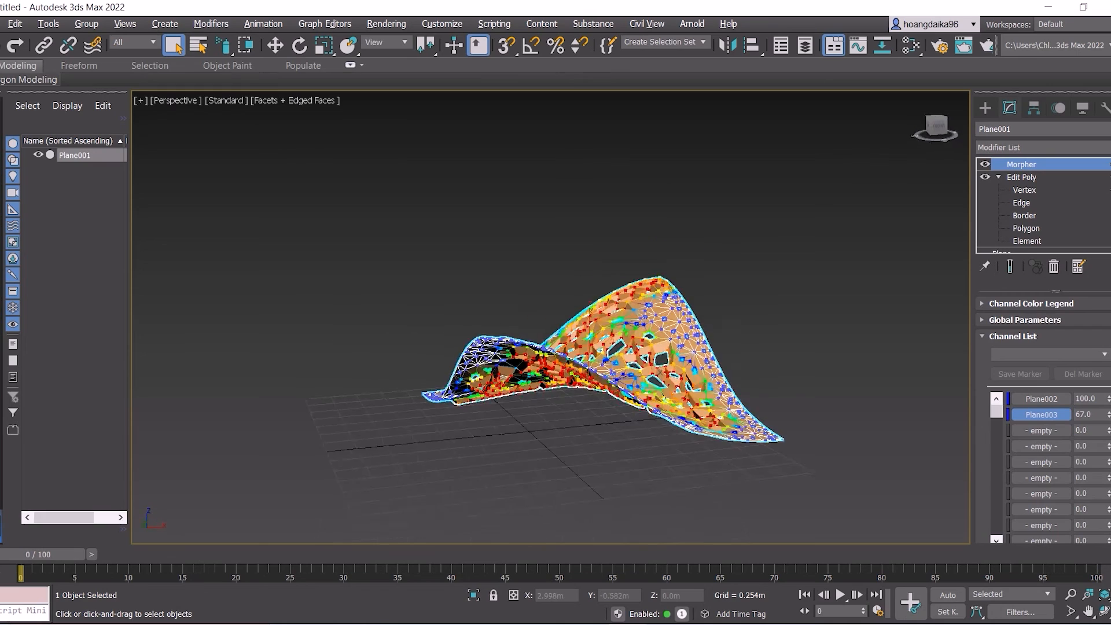
middle_click_drag(828, 426, 793, 431, "alt")
left_click(856, 399)
middle_click_drag(856, 400, 674, 428, "alt")
scroll(764, 408, "down", 3)
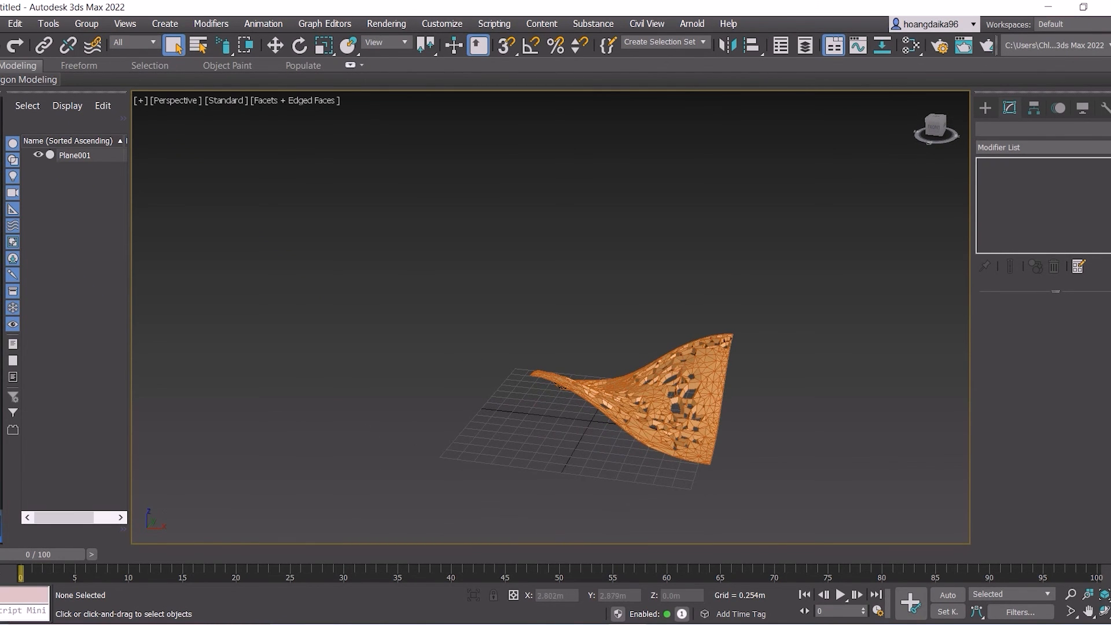
Set the soft selection falloff of Plane001's vertices to 0.454 m, return to the Morpher level, and inspect the deselected surface.
left_click(679, 421)
left_click_drag(1092, 403, 1092, 353)
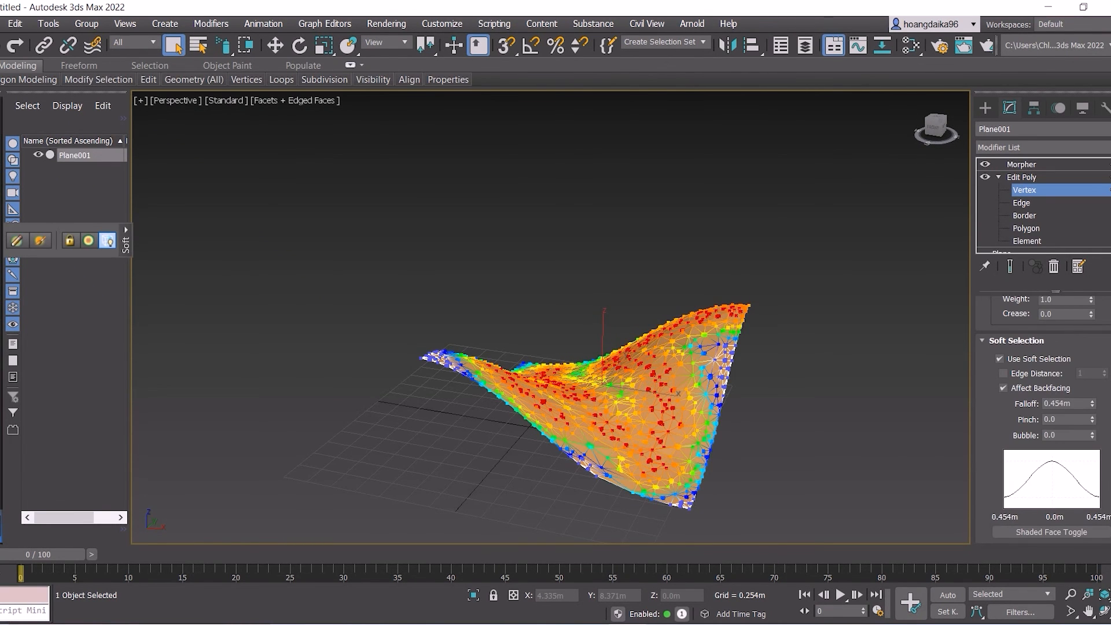
left_click(1022, 164)
left_click(810, 370)
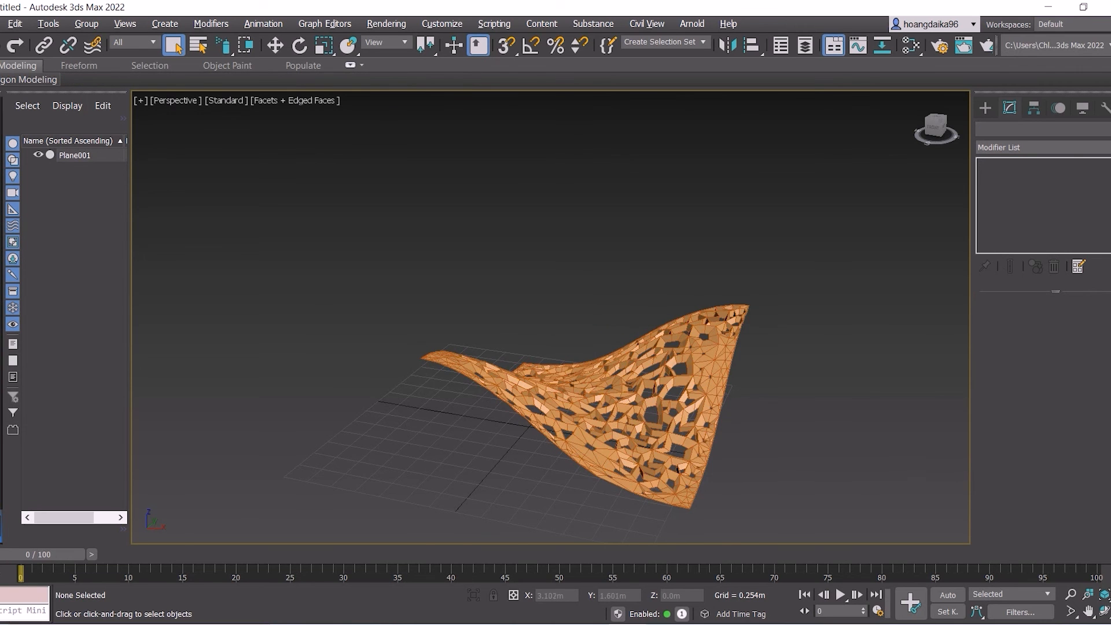
middle_click_drag(799, 376, 706, 394, "alt")
middle_click_drag(792, 431, 888, 391, "alt")
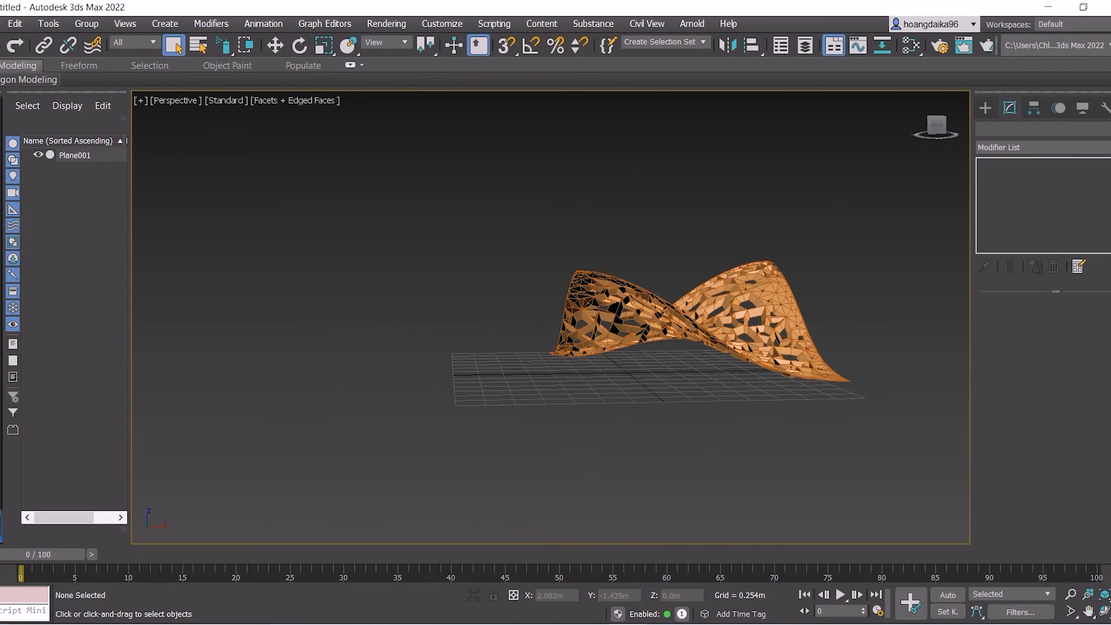